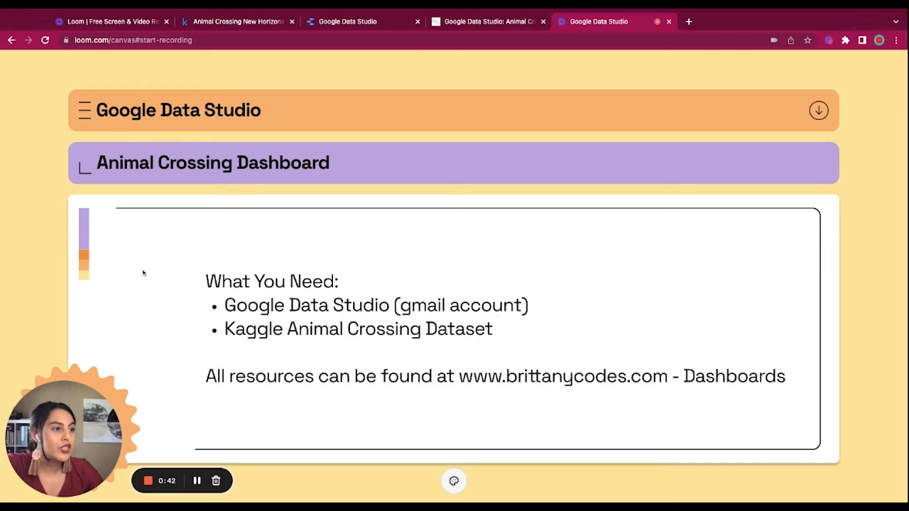
- Download the Animal Crossing New Horizons Catalog dataset from its Kaggle page
left_click(238, 22)
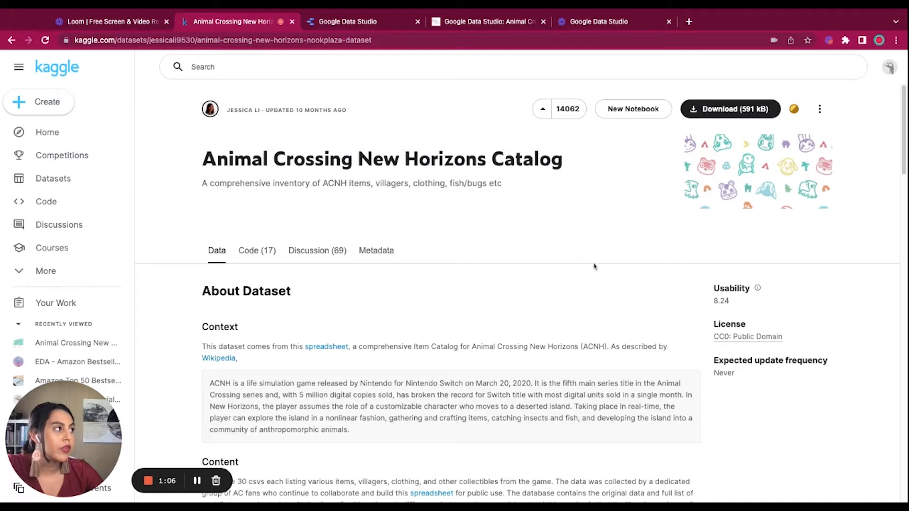
left_click(706, 114)
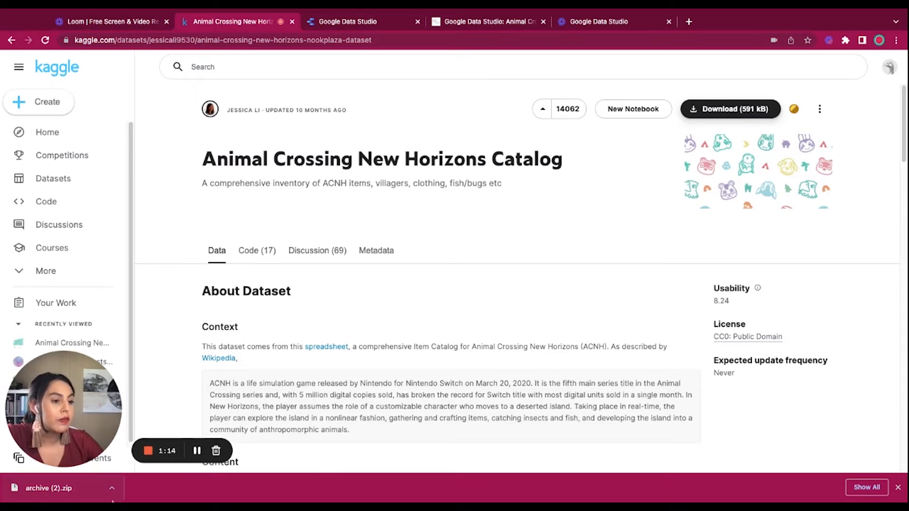
left_click(897, 487)
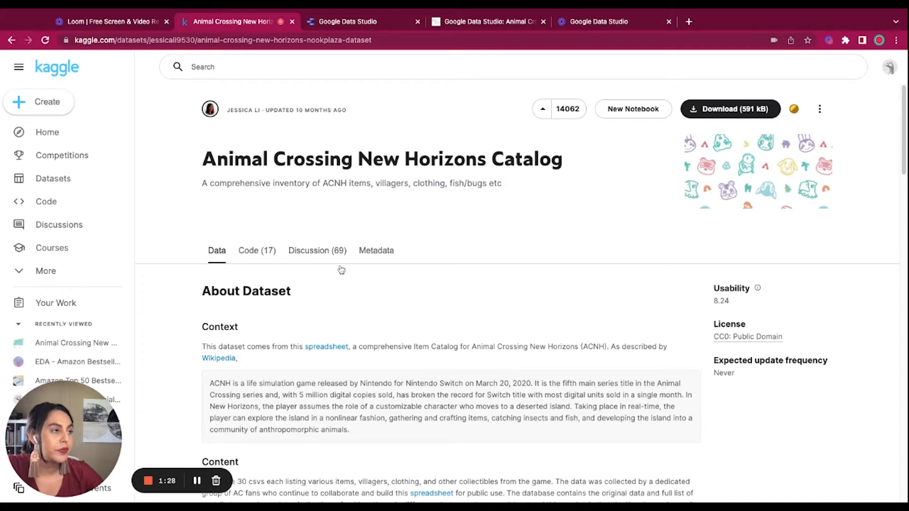
- Switch to Google Data Studio and create a blank report that uses the uploaded housewares.csv data set as its data source
left_click(333, 26)
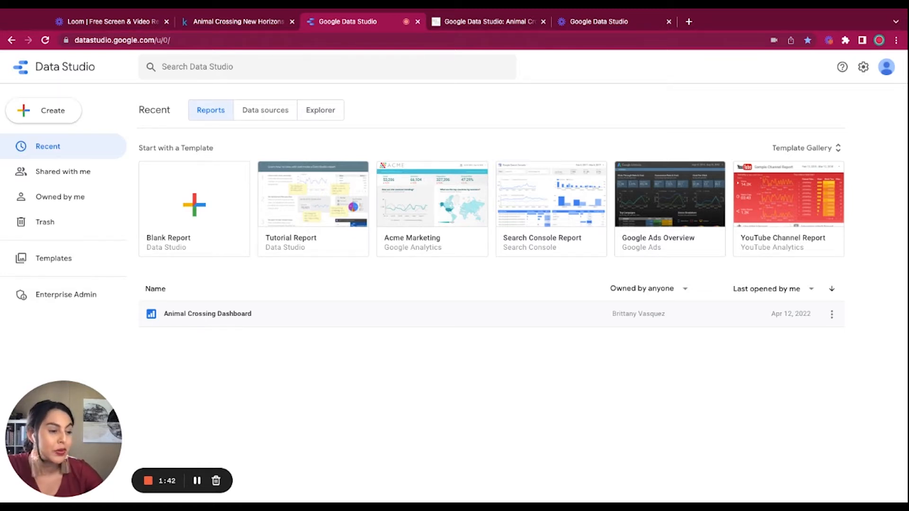
left_click(186, 215)
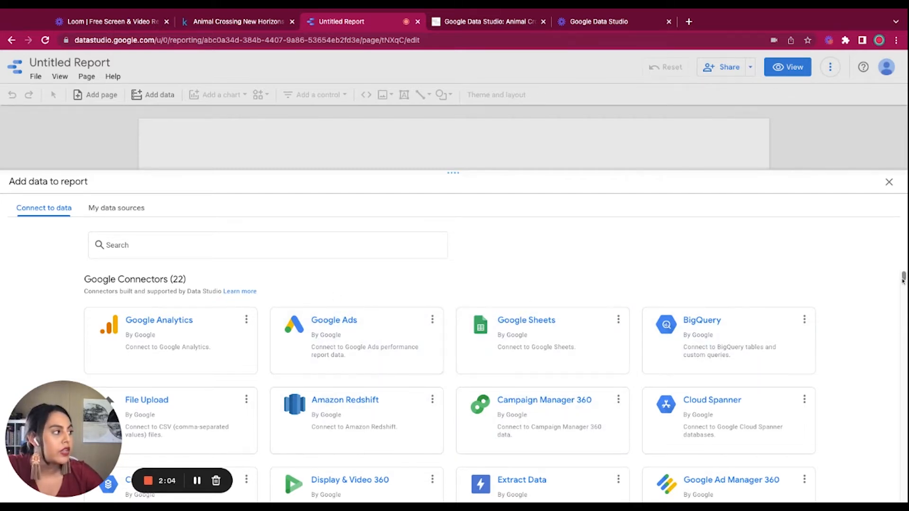
left_click(177, 407)
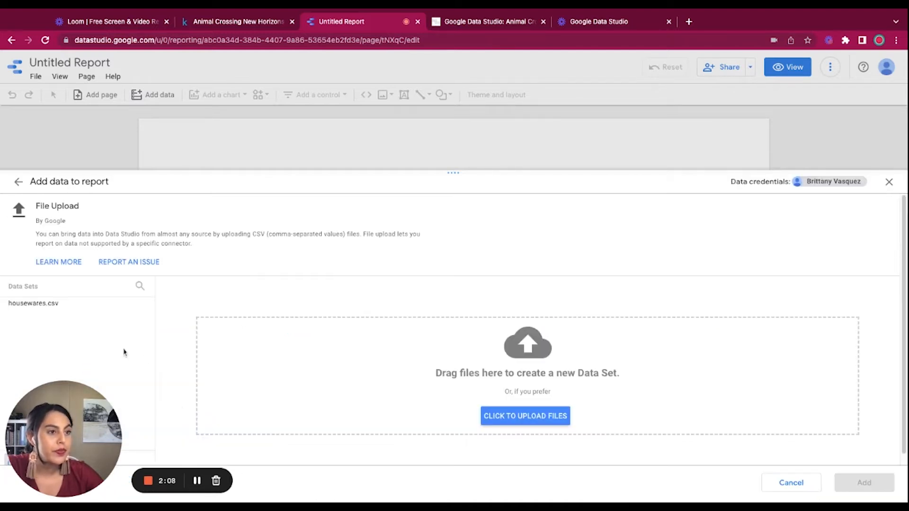
left_click(62, 309)
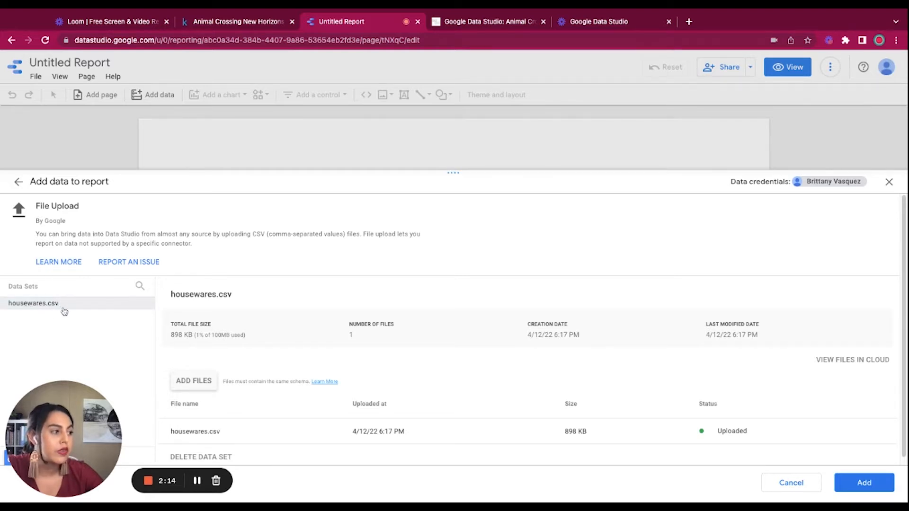
left_click(853, 481)
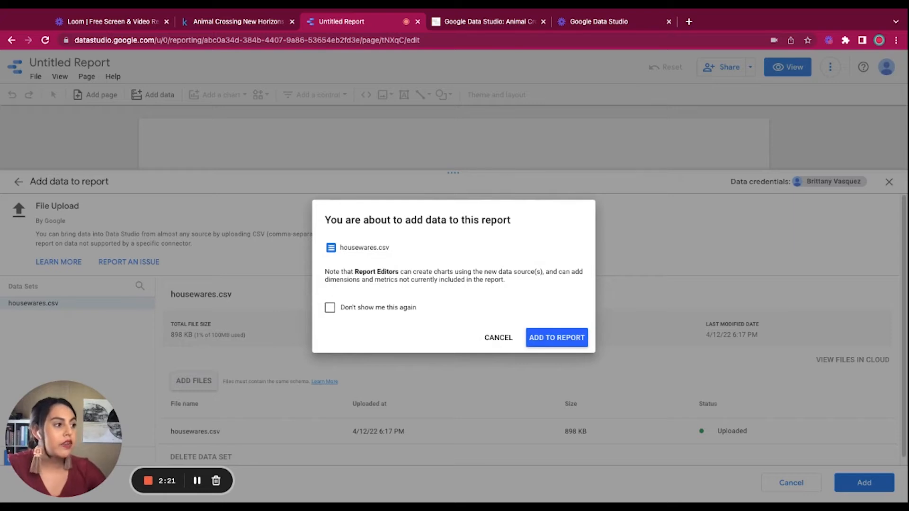
left_click(545, 344)
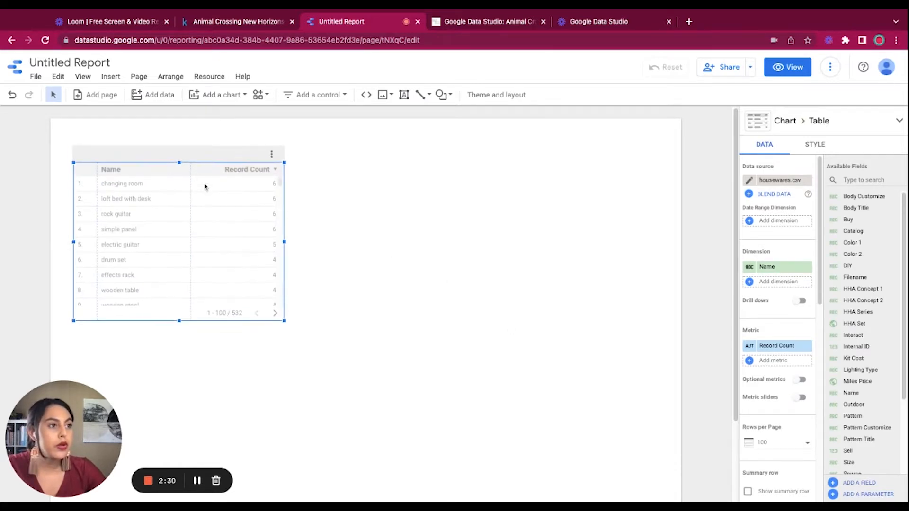
- Delete the default table from the page and rename the report "Animal Crossing Dashboard V2"
key("Delete")
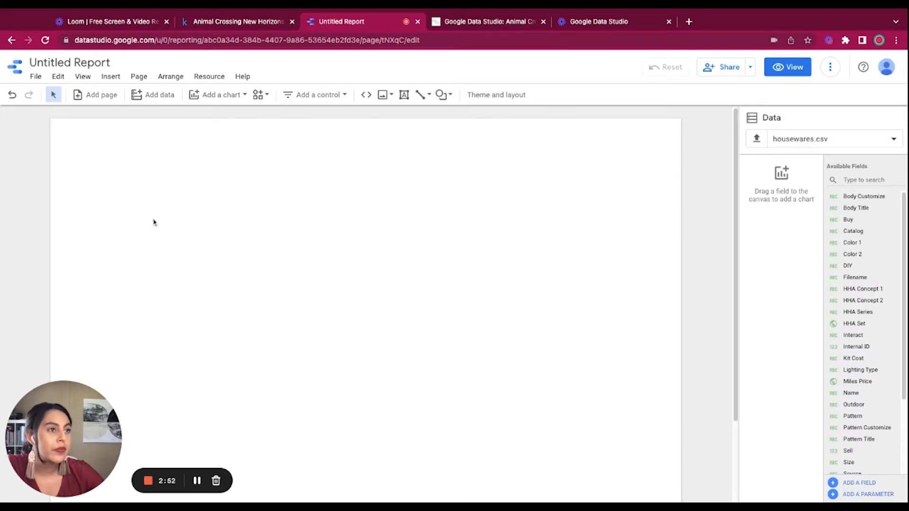
triple_click(87, 61)
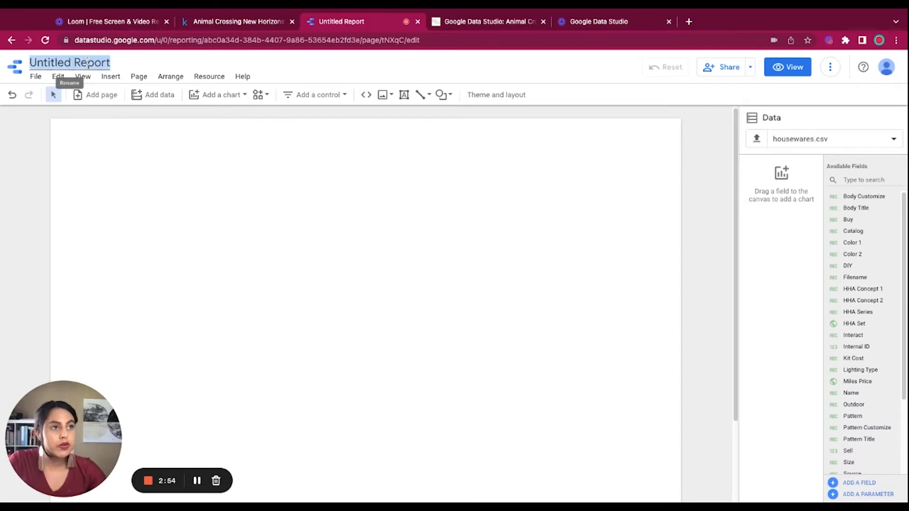
type("Animal")
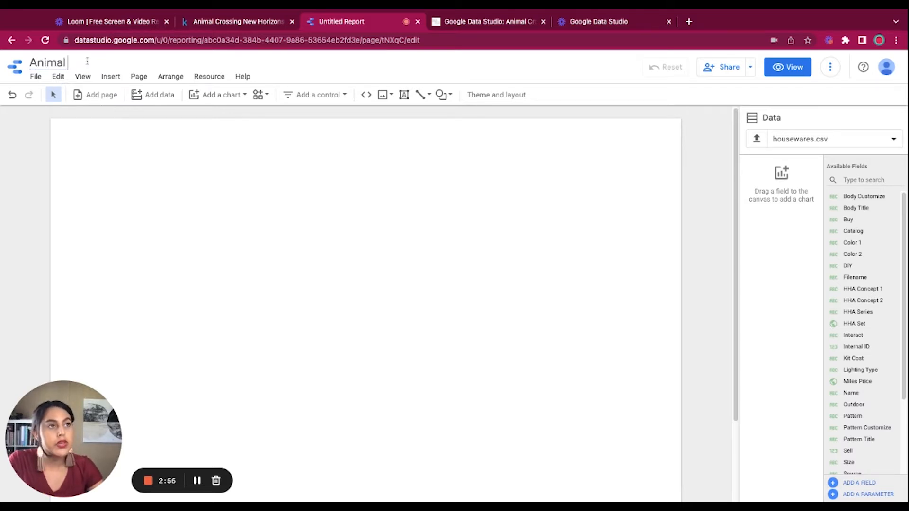
type(" Crossing Dashboar")
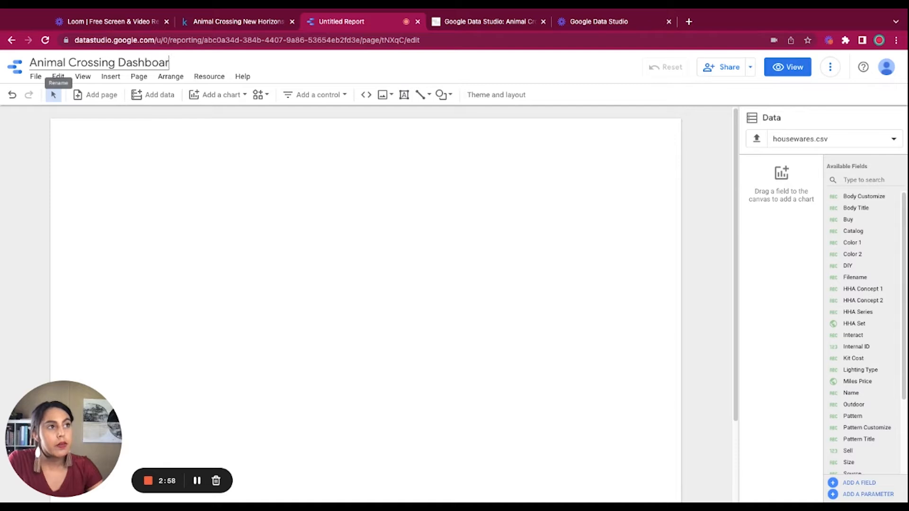
type("d V2")
key("Return")
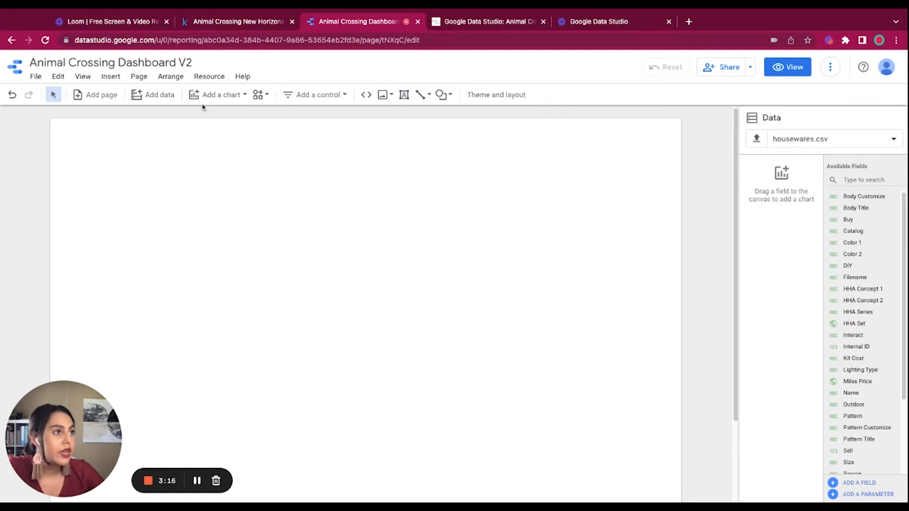
- Check the available control types and housewares.csv fields, and preview the report in view mode before returning to editing
left_click(313, 97)
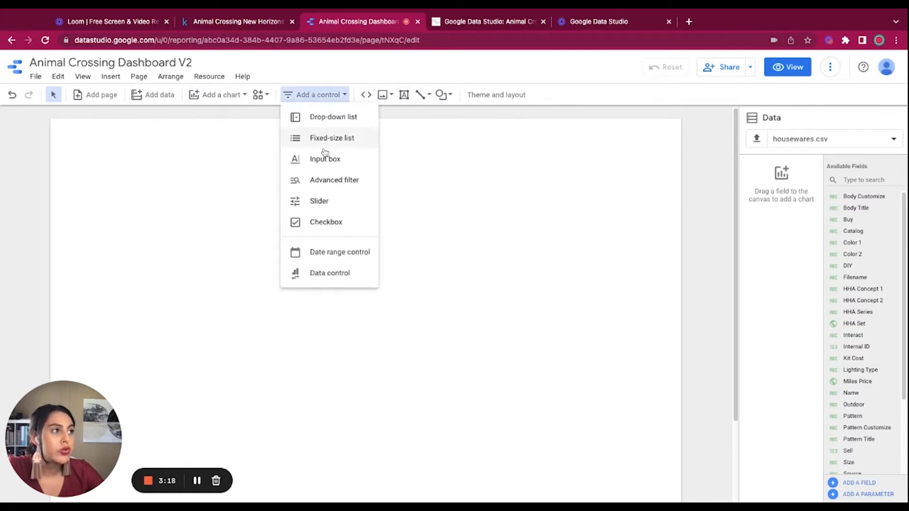
left_click(236, 180)
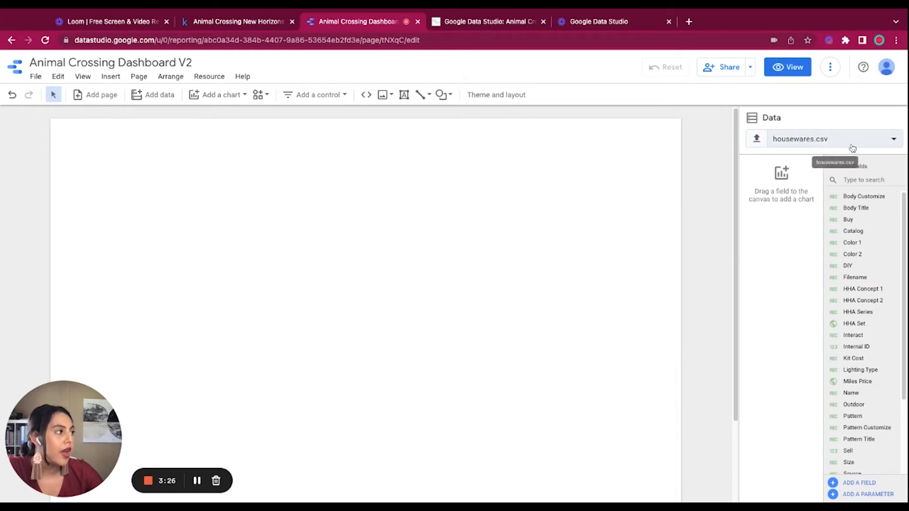
scroll(904, 208, "down", 4)
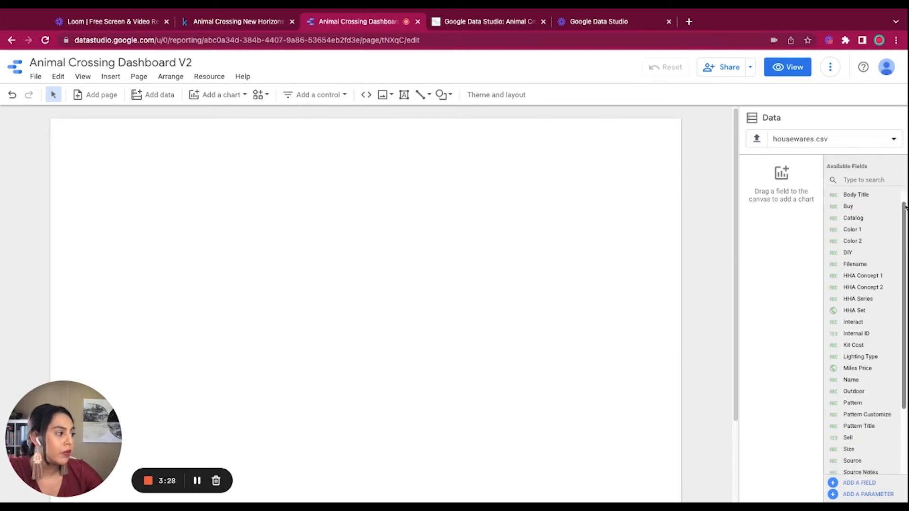
scroll(904, 207, "up", 3)
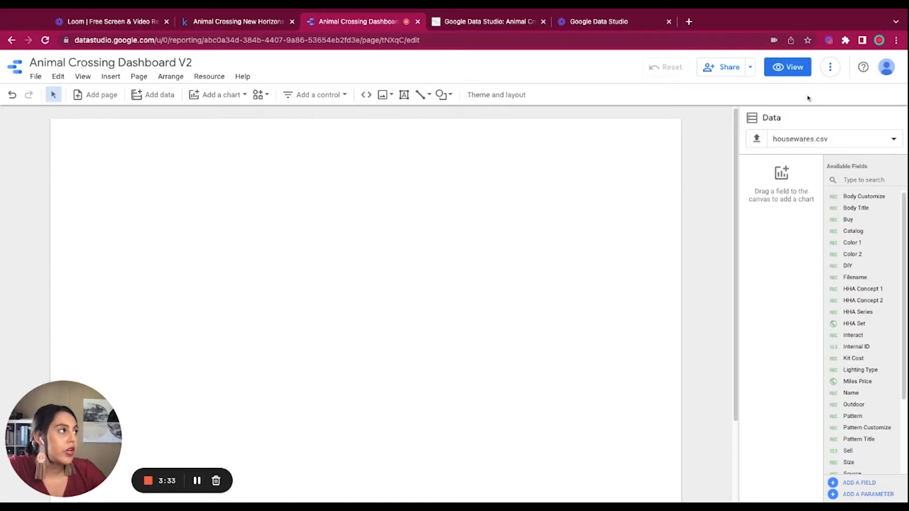
left_click(784, 69)
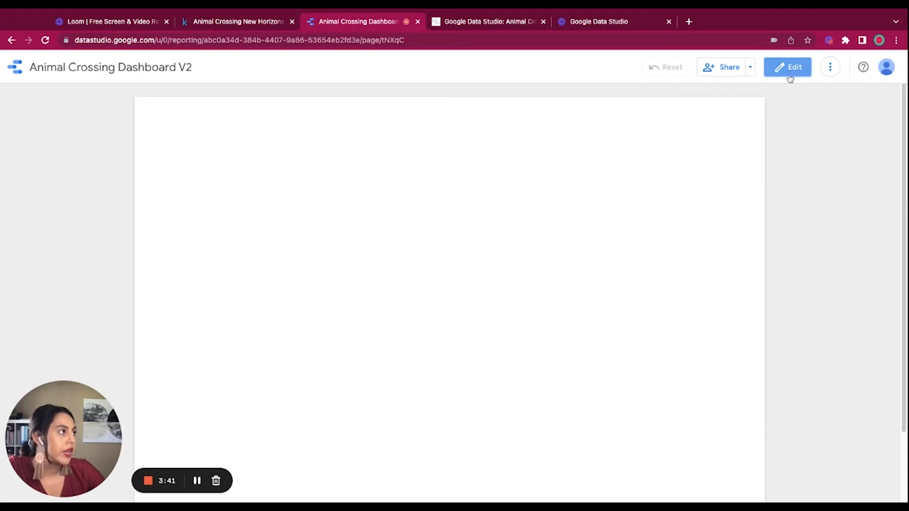
left_click(790, 74)
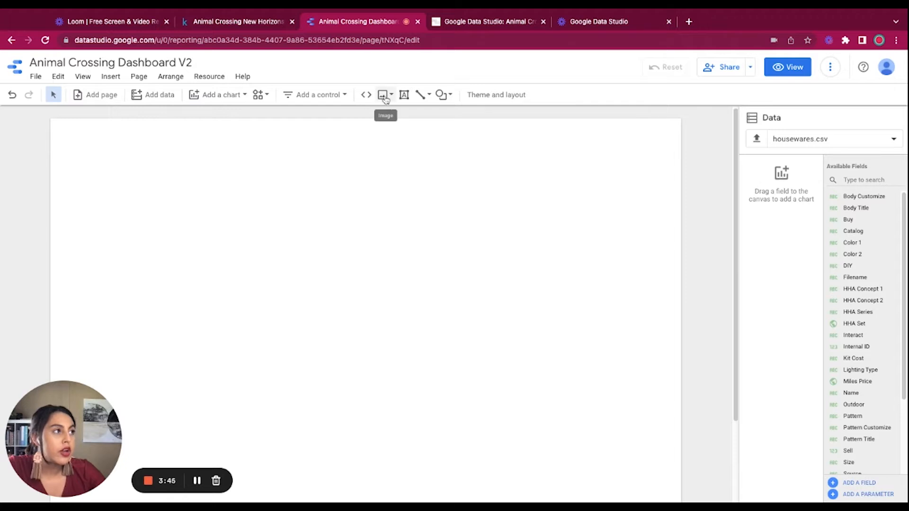
- Draw a small rectangle in the upper-left corner of the report page
left_click(445, 96)
left_click(458, 119)
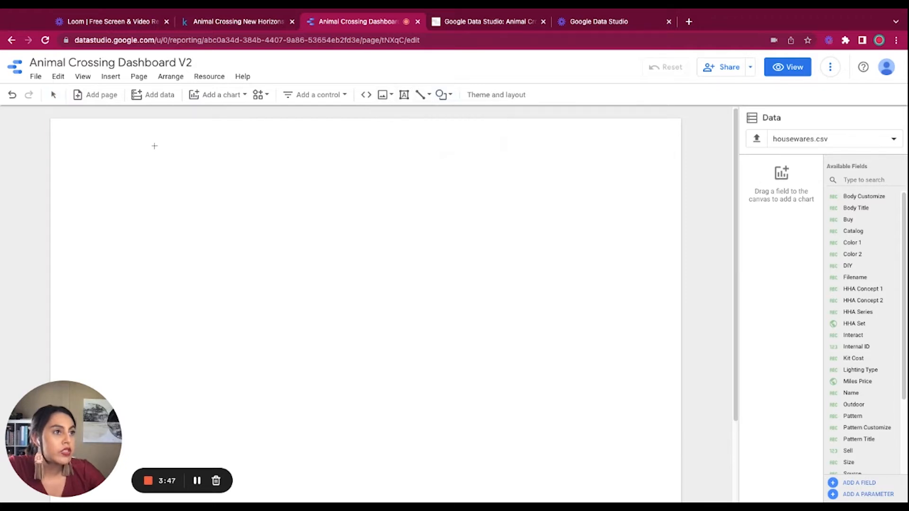
mouse_move(58, 126)
left_mouse_down()
mouse_move(101, 163)
mouse_move(161, 164)
mouse_move(190, 178)
mouse_move(177, 174)
left_mouse_up()
- Duplicate the corner rectangle beside it, and resize the copy to about half the height, stretching it nearly to the page's right edge
key("super+v")
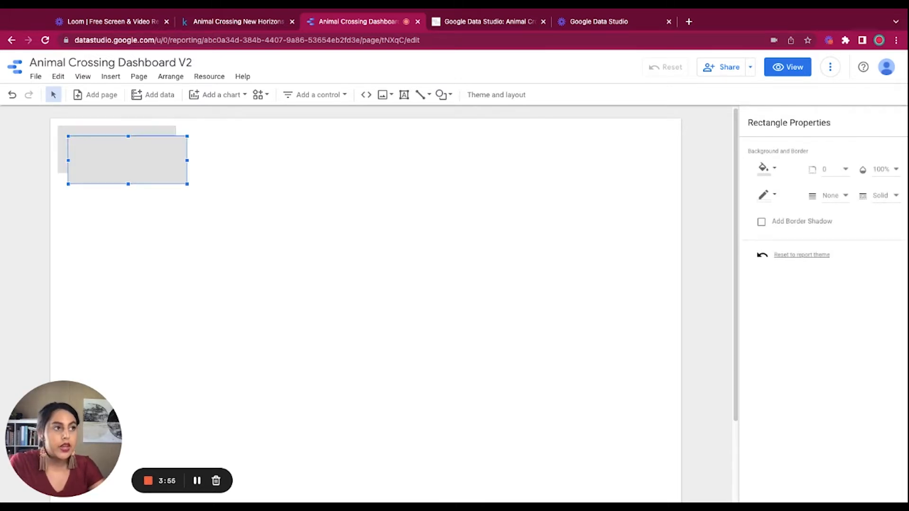
mouse_move(149, 145)
left_mouse_down()
mouse_move(265, 159)
mouse_move(264, 135)
left_mouse_up()
left_click_drag(241, 175, 241, 149)
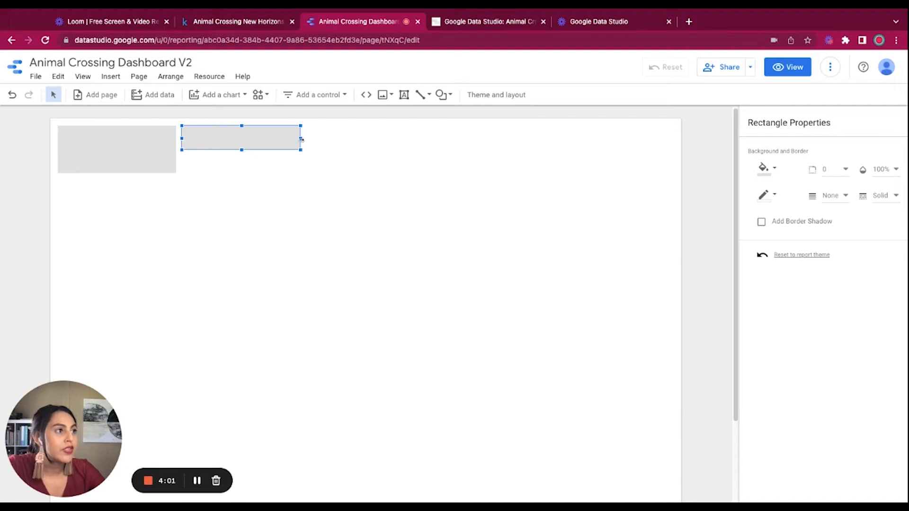
left_click_drag(301, 139, 666, 138)
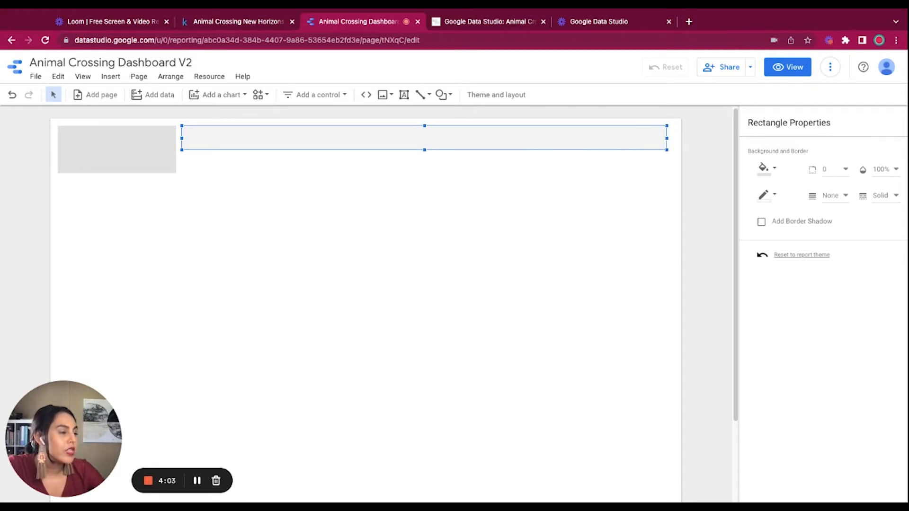
left_click(320, 202)
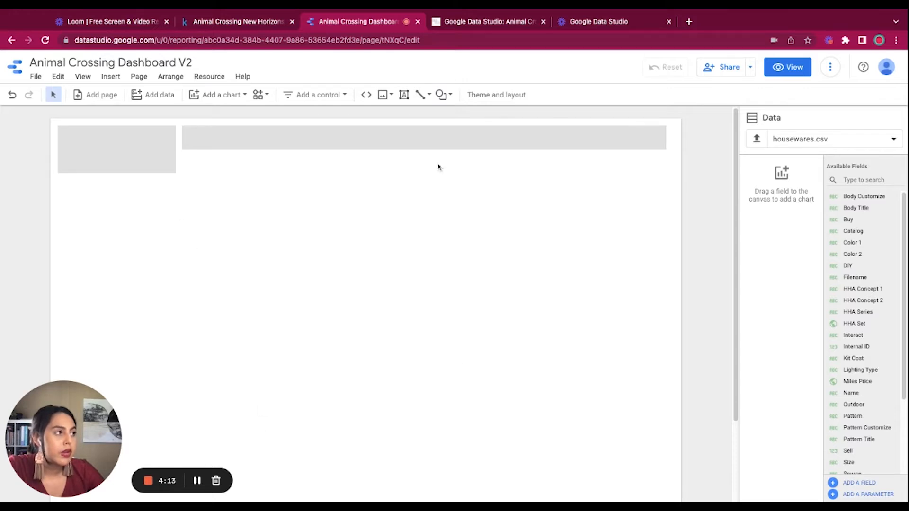
- Draw a large rectangle below the corner rectangle, aligned with its left edge and covering about a third of the page width
left_click(448, 95)
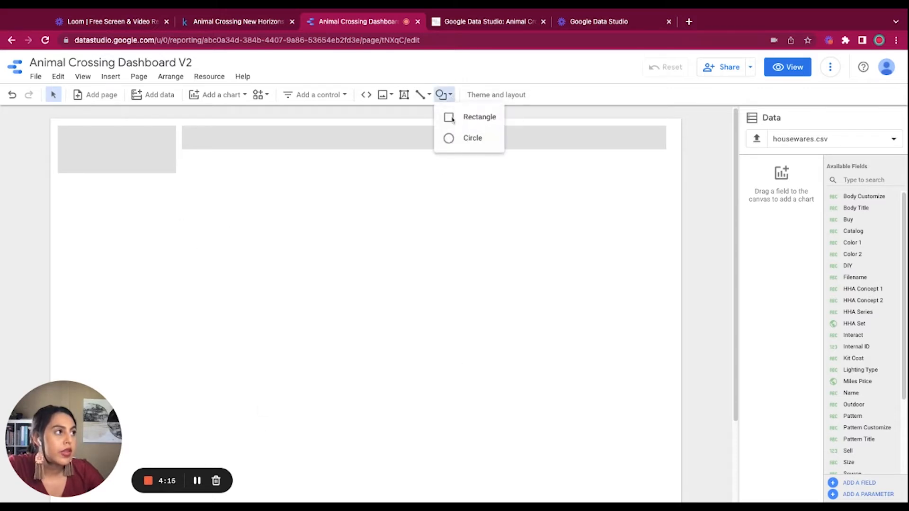
left_click(452, 118)
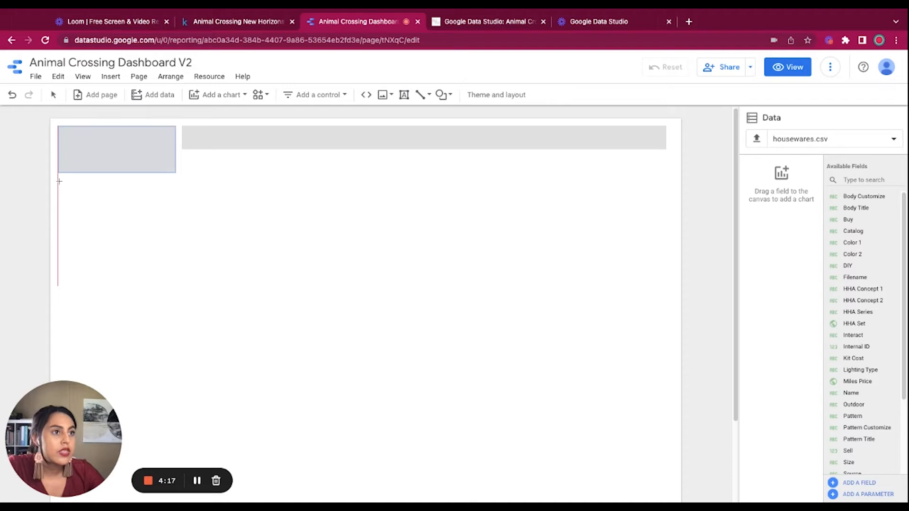
left_click_drag(59, 181, 269, 363)
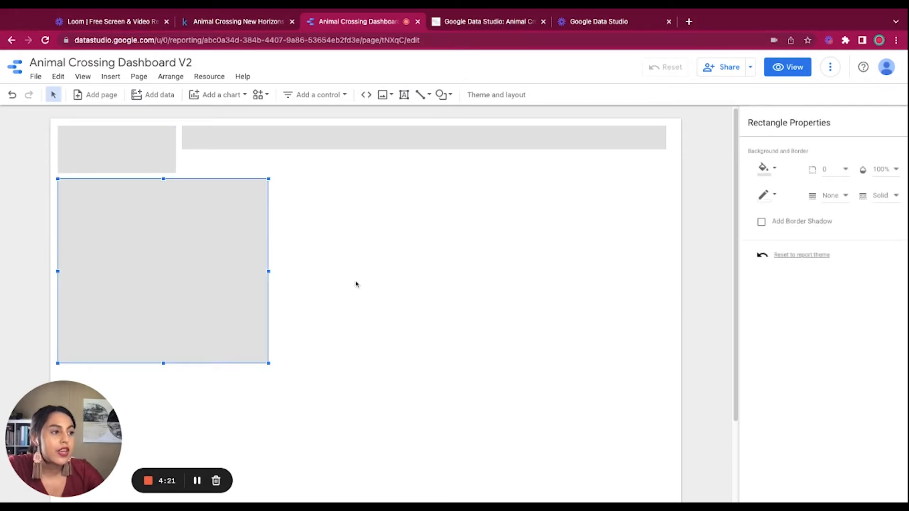
- Duplicate the large rectangle and align the copy to its right, adjusting the narrow gap between the two
key("super+c")
key("super+v")
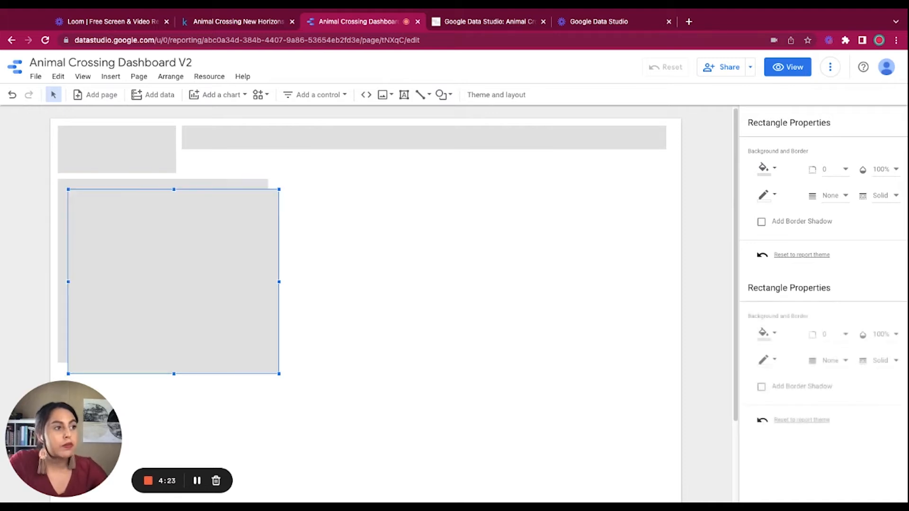
mouse_move(187, 270)
left_mouse_down()
mouse_move(412, 268)
mouse_move(396, 259)
mouse_move(186, 270)
left_mouse_up()
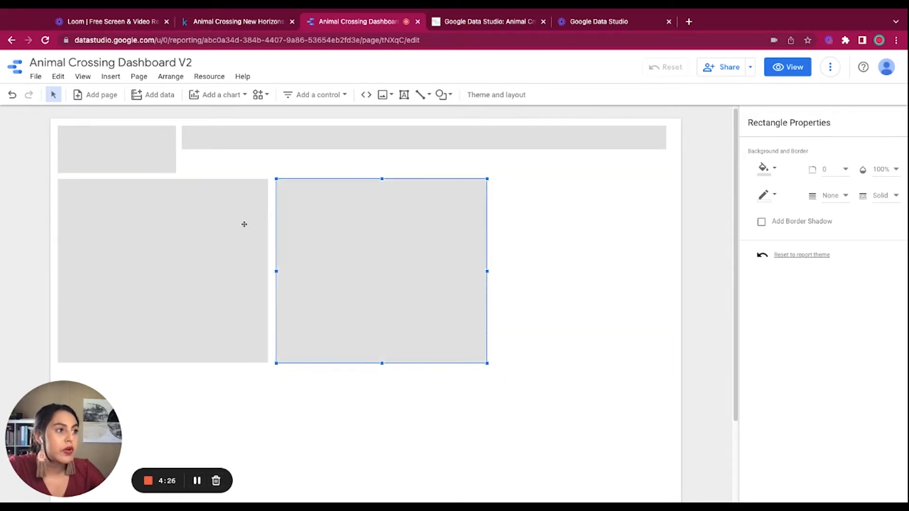
left_click(586, 279)
left_click_drag(344, 272, 343, 270)
left_click(615, 273)
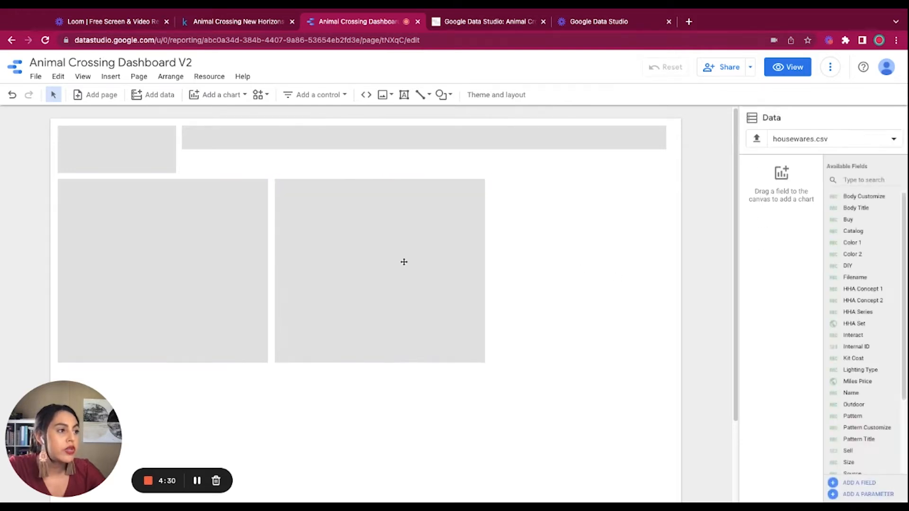
left_click_drag(404, 259, 404, 261)
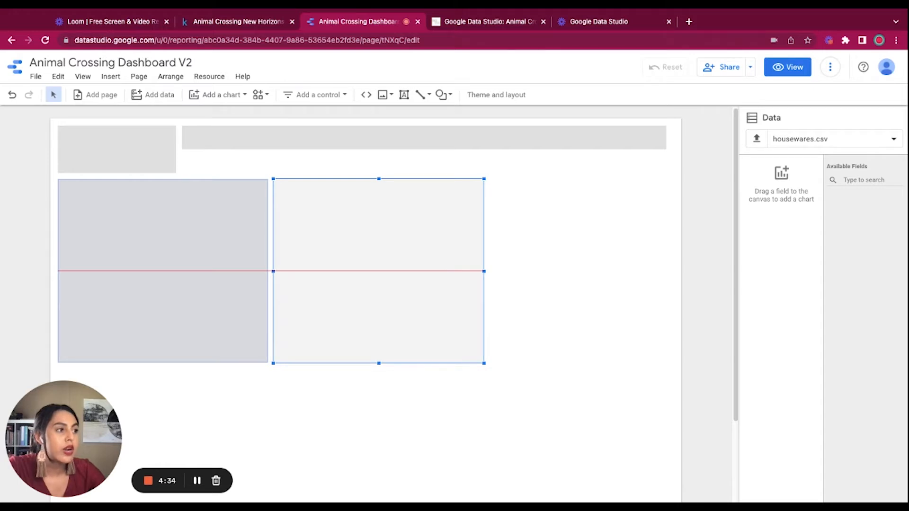
left_click_drag(404, 262, 405, 262)
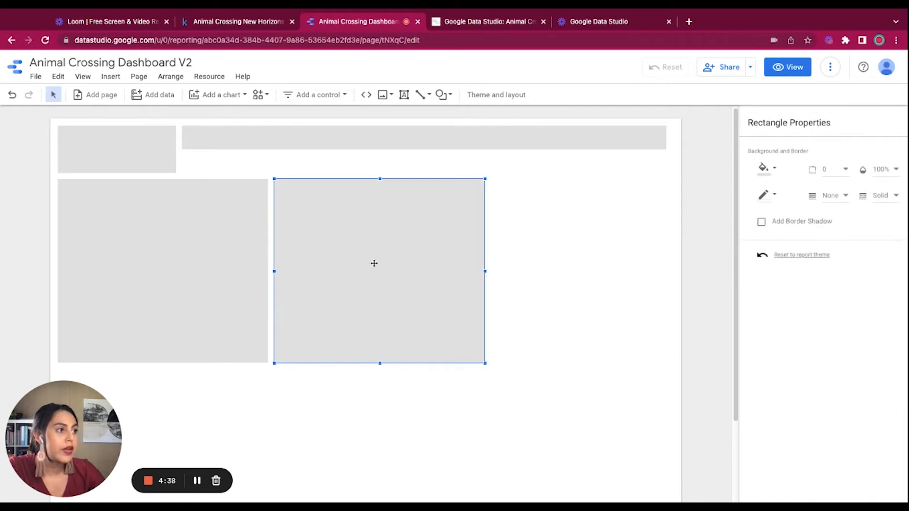
- Delete both large rectangles from the page, keeping only the two header rectangles
key("Delete")
left_click(222, 258)
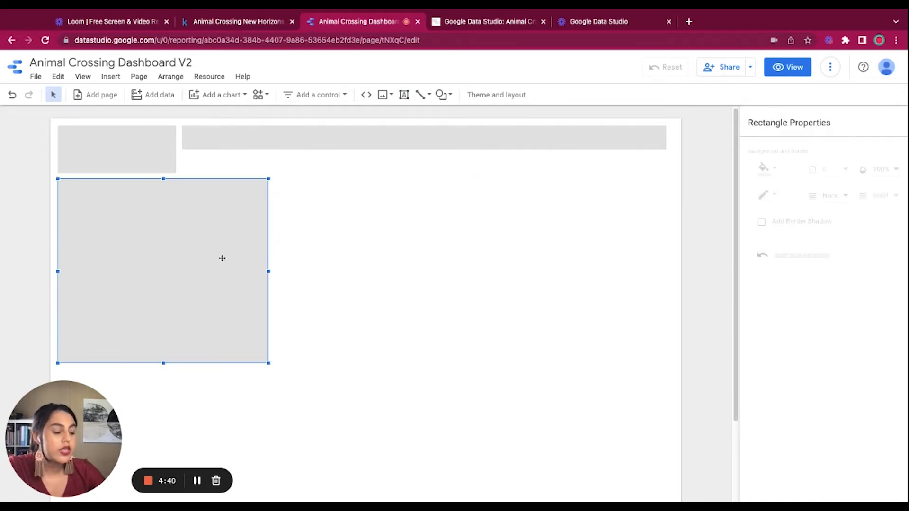
key("Delete")
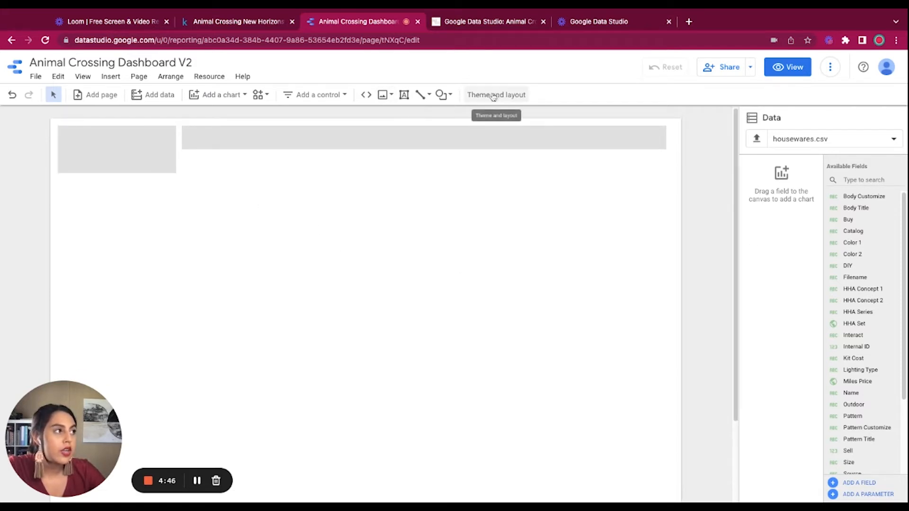
- Add a drop-down list control directly below the wide header rectangle, and shrink it to the corner rectangle's bottom edge and under a quarter of the header's width
left_click(312, 97)
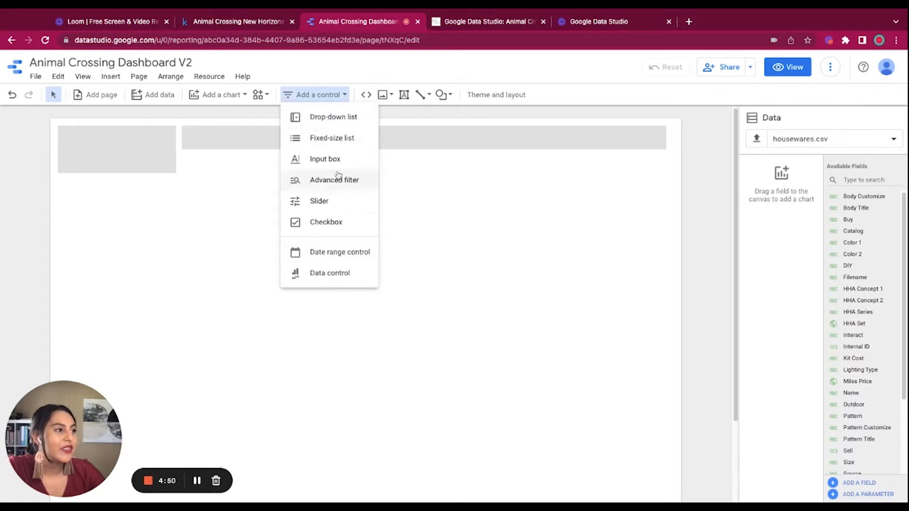
left_click(334, 118)
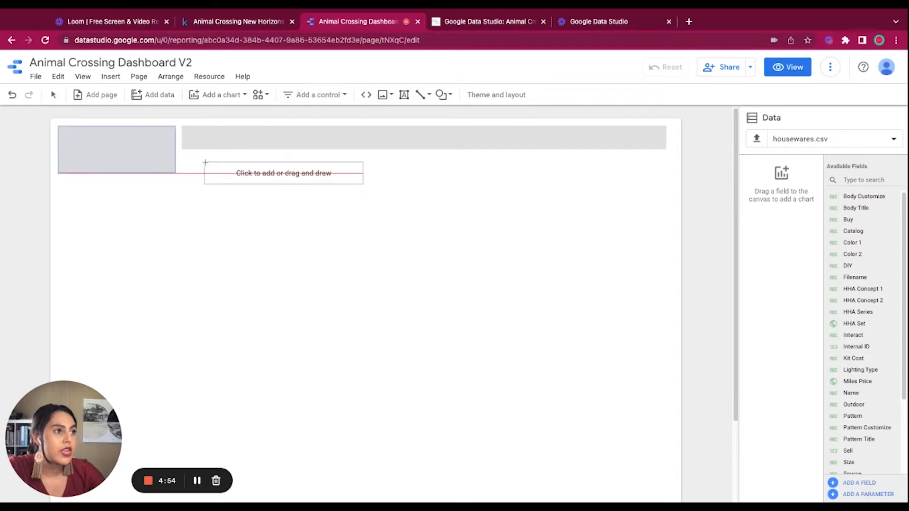
left_click(183, 153)
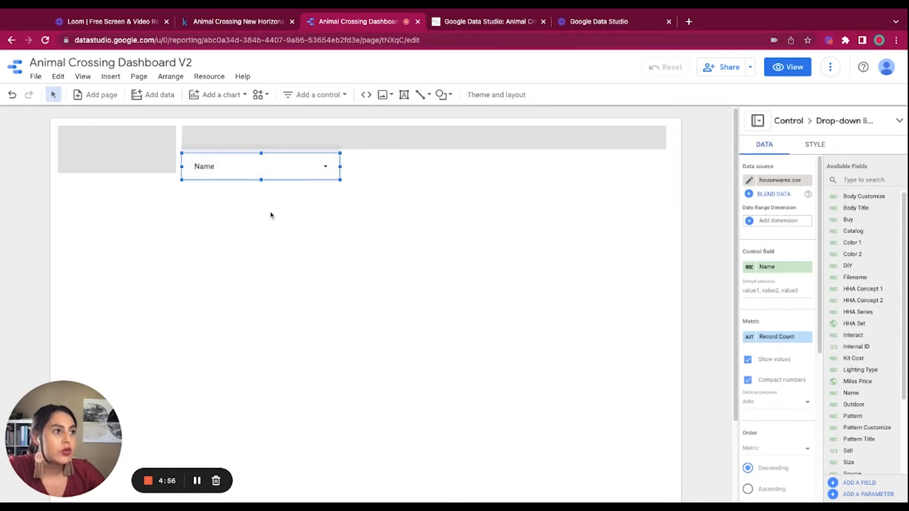
left_click_drag(260, 180, 260, 174)
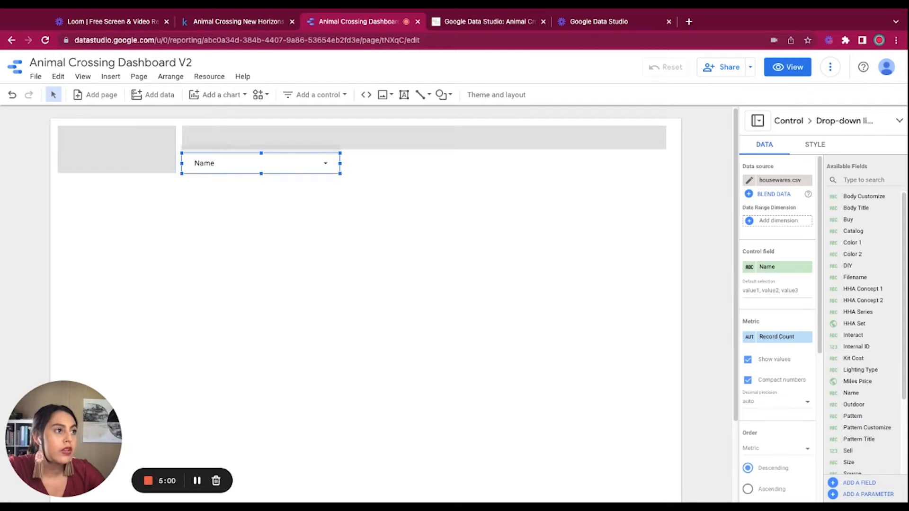
mouse_move(340, 163)
left_mouse_down()
mouse_move(292, 164)
mouse_move(272, 180)
mouse_move(376, 171)
mouse_move(332, 171)
left_mouse_up()
- Duplicate the drop-down control three times and line up the copies beside it in one evenly spaced row
key("ctrl+d")
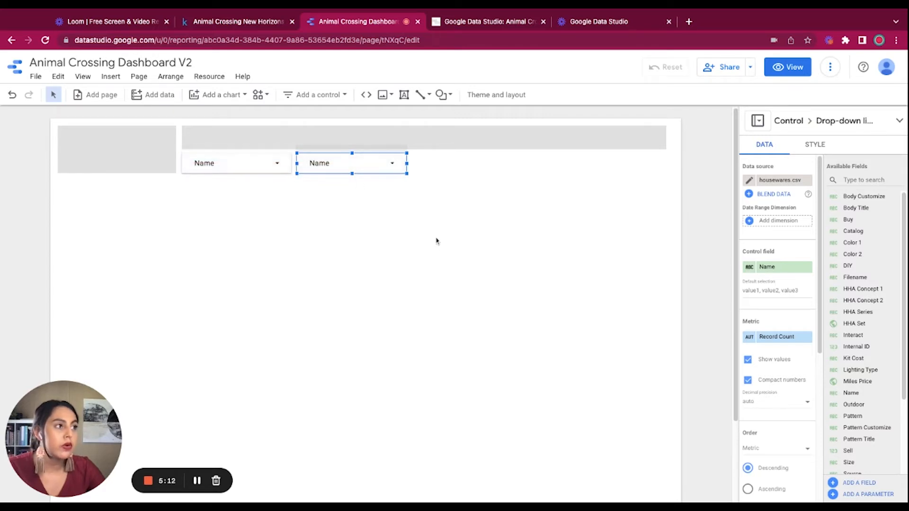
key("ctrl+v")
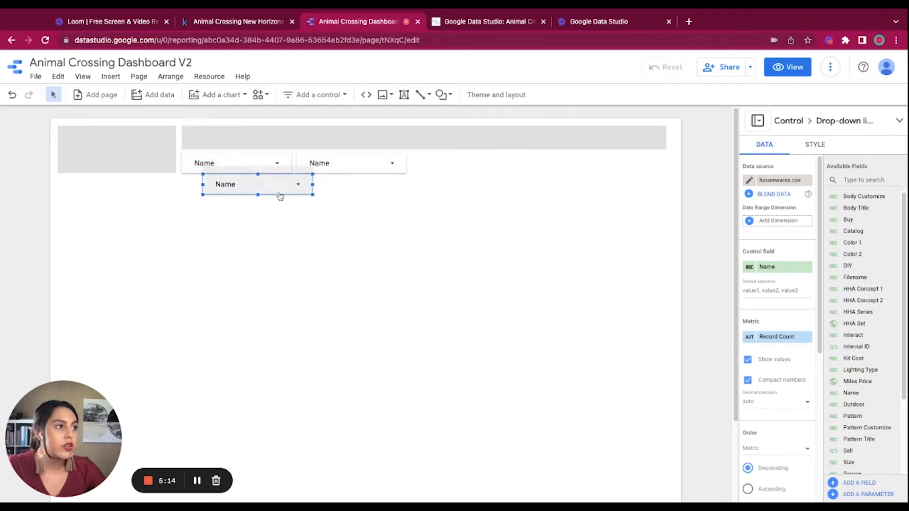
left_click_drag(276, 191, 486, 171)
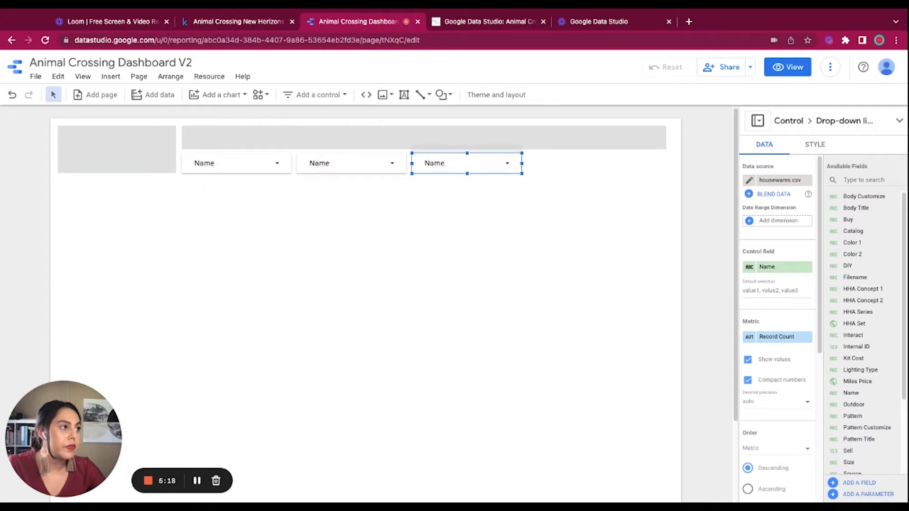
key("ctrl+v")
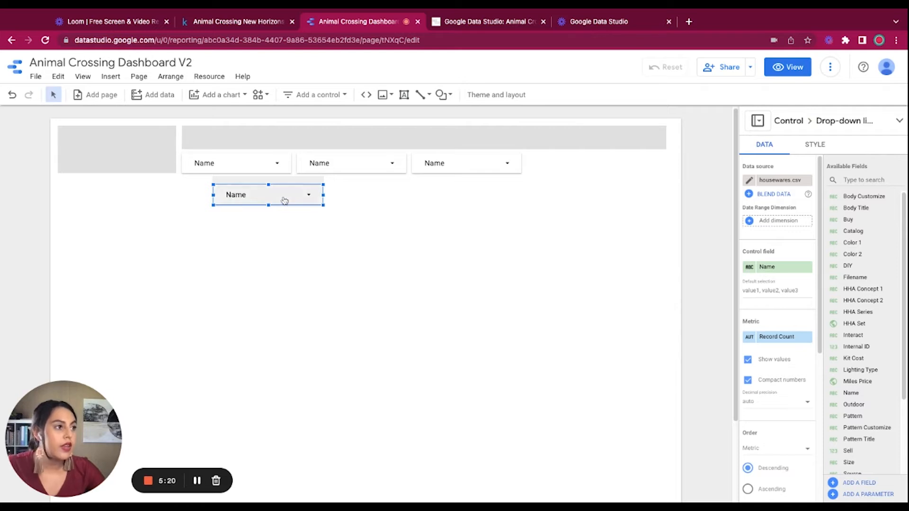
left_click_drag(282, 197, 596, 164)
left_click(494, 233)
- Stretch all four drop-down controls together so the row spans the full width of the header rectangle above
mouse_move(201, 215)
left_mouse_down()
mouse_move(201, 199)
mouse_move(389, 151)
mouse_move(588, 161)
mouse_move(200, 217)
left_mouse_up()
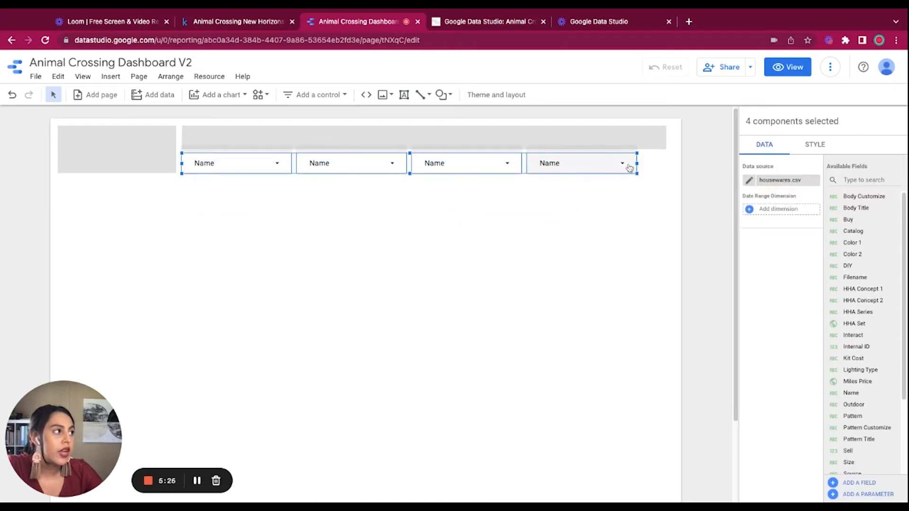
left_click_drag(637, 164, 666, 164)
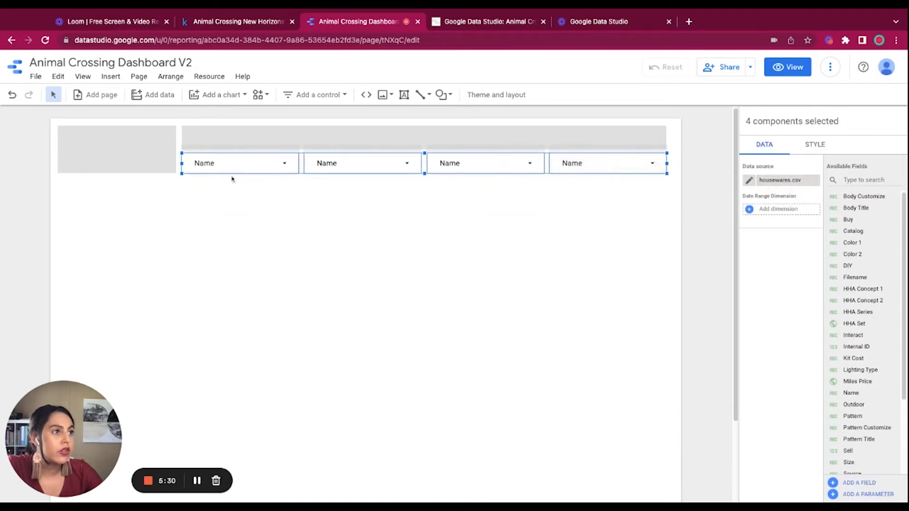
left_click_drag(181, 164, 182, 163)
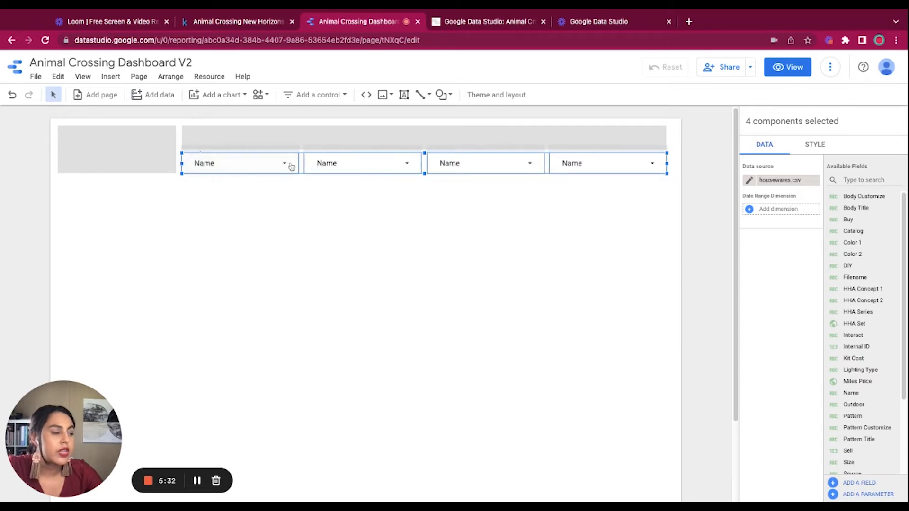
left_click(394, 255)
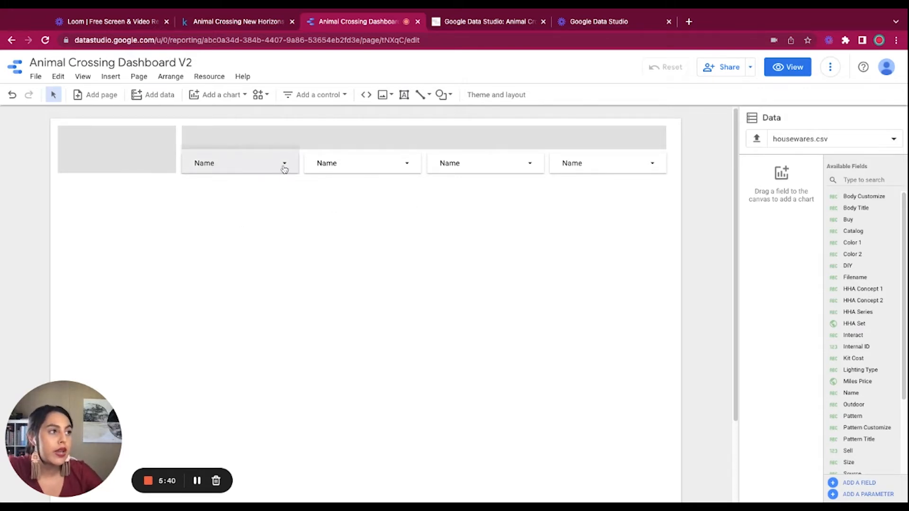
- Set the first drop-down's control field to Color 1
left_click(249, 156)
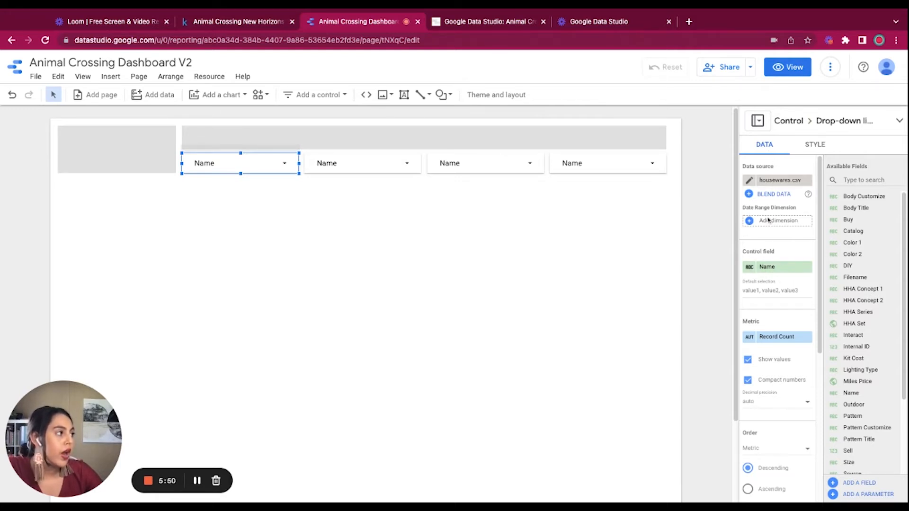
left_click(778, 267)
left_click_drag(809, 294, 809, 296)
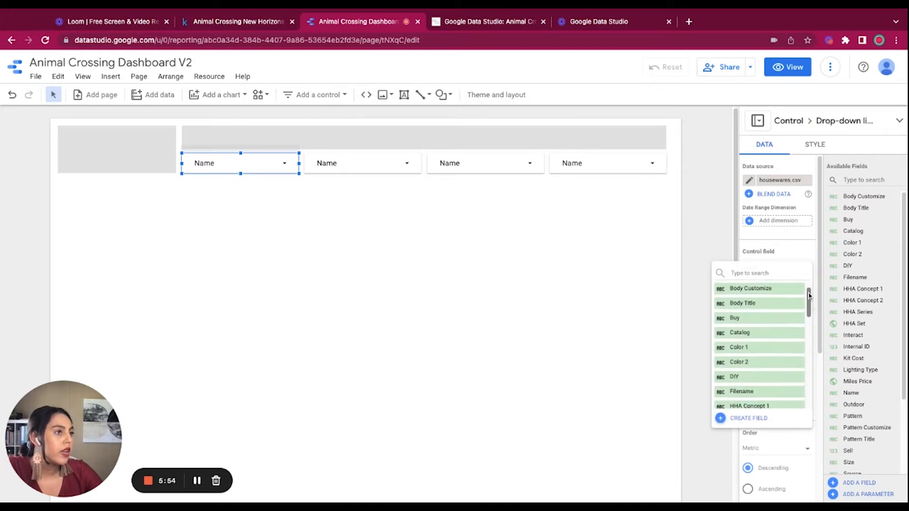
scroll(808, 296, "up", 1)
scroll(760, 316, "down", 2)
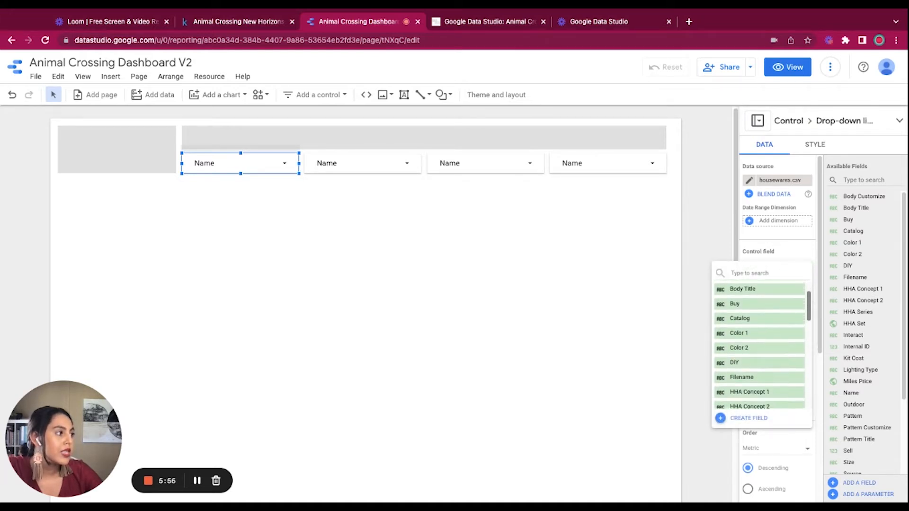
left_click(761, 316)
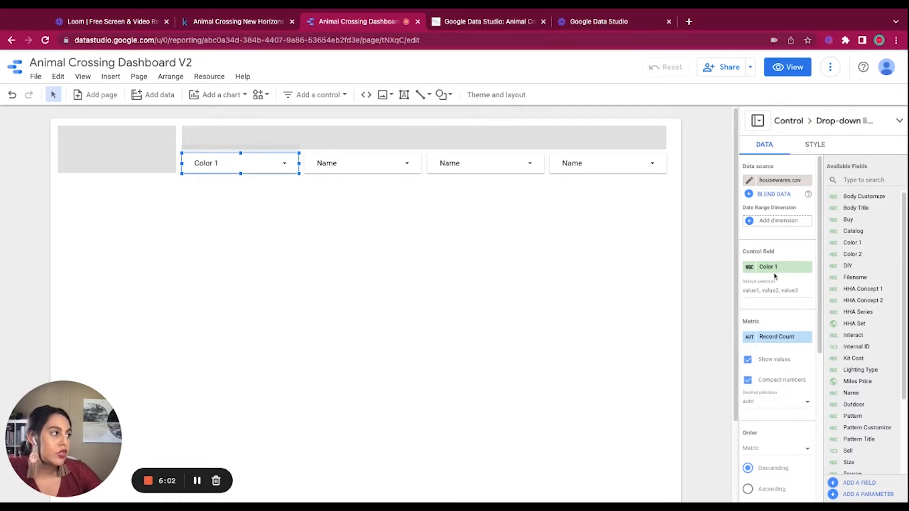
- Rename the first drop-down's control field as Color and check its data type options, keeping Text
left_click(748, 268)
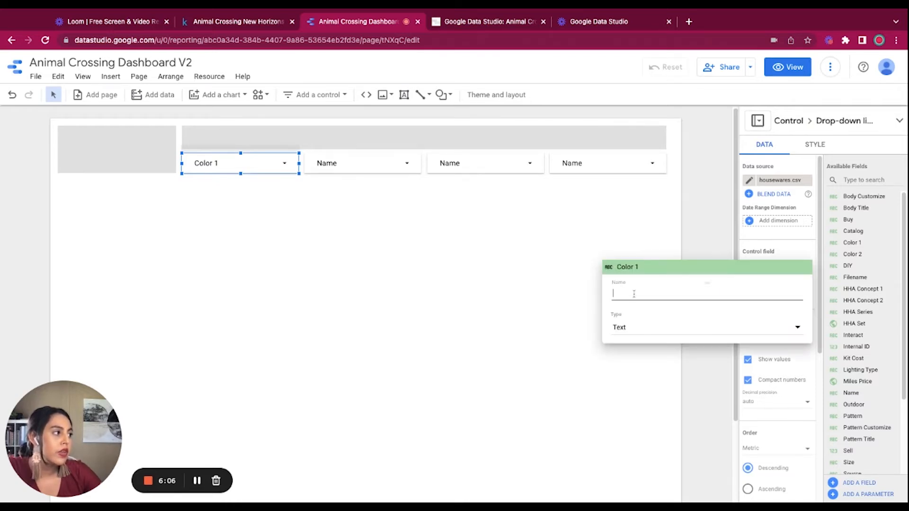
type("Color")
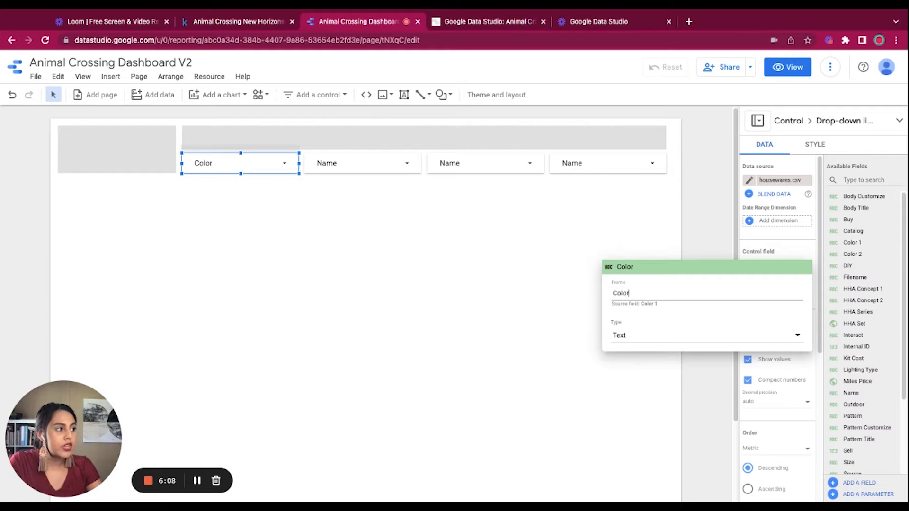
left_click(631, 338)
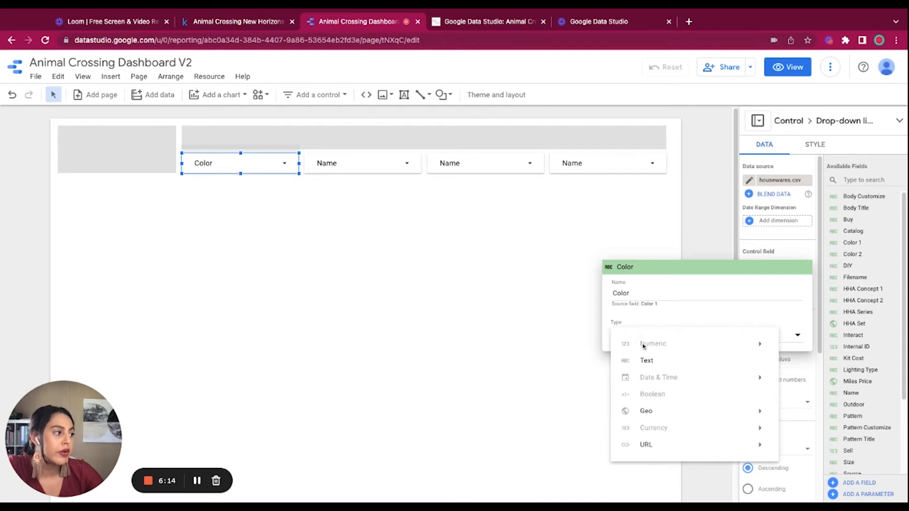
mouse_move(667, 351)
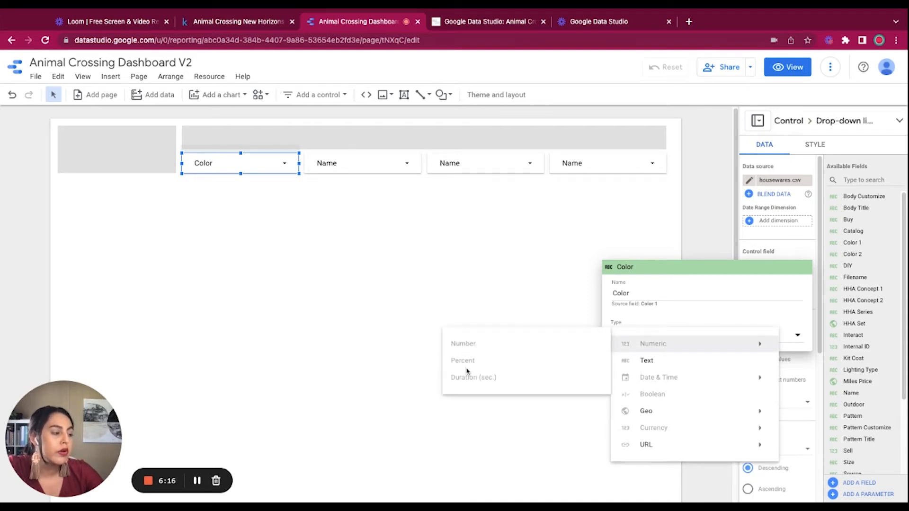
left_click(529, 257)
left_click(402, 264)
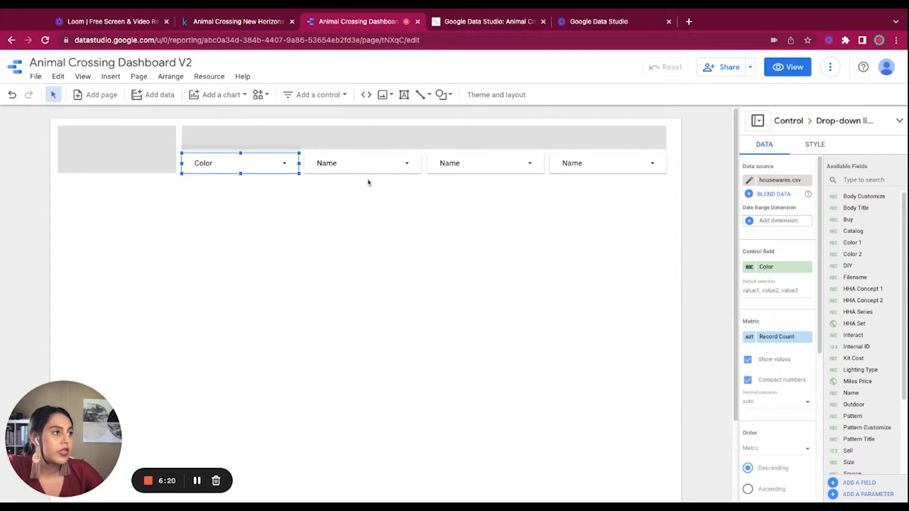
- Look through the available fields for the second drop-down and set its control field to Catalog
left_click(353, 158)
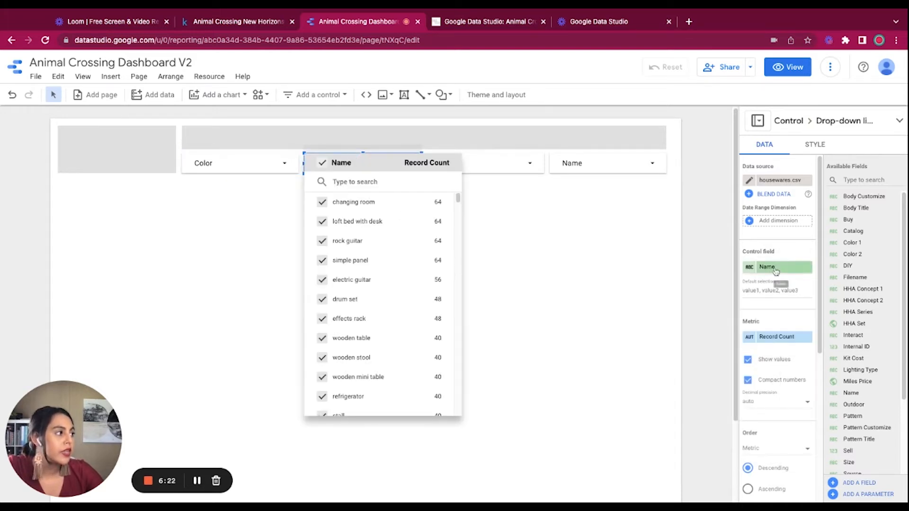
left_click(774, 267)
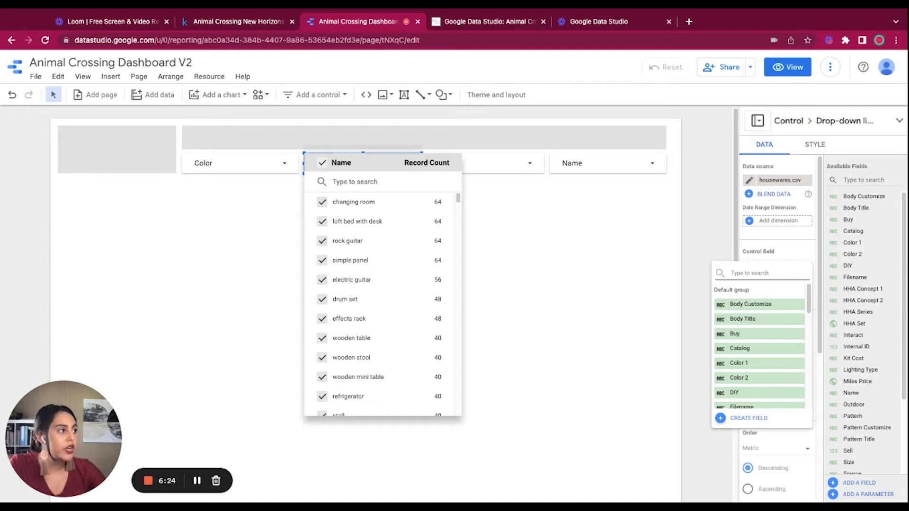
scroll(809, 303, "down", 3)
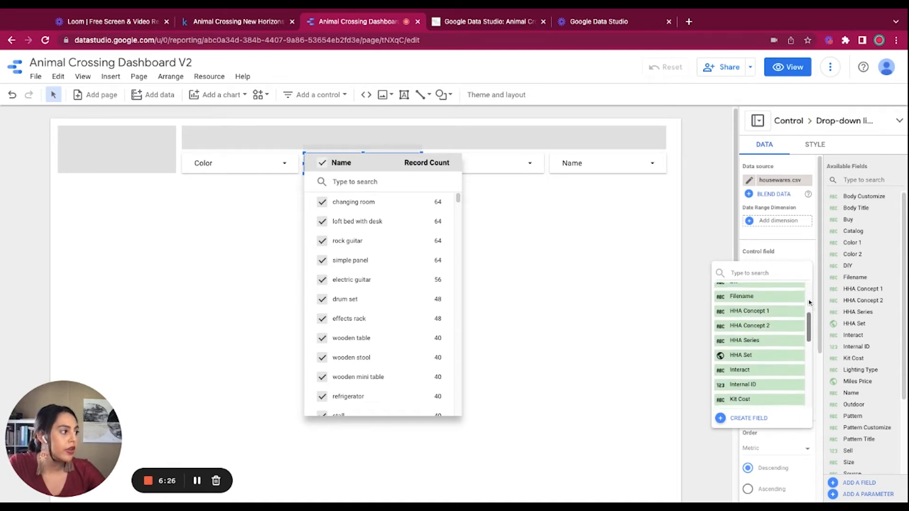
scroll(810, 303, "down", 5)
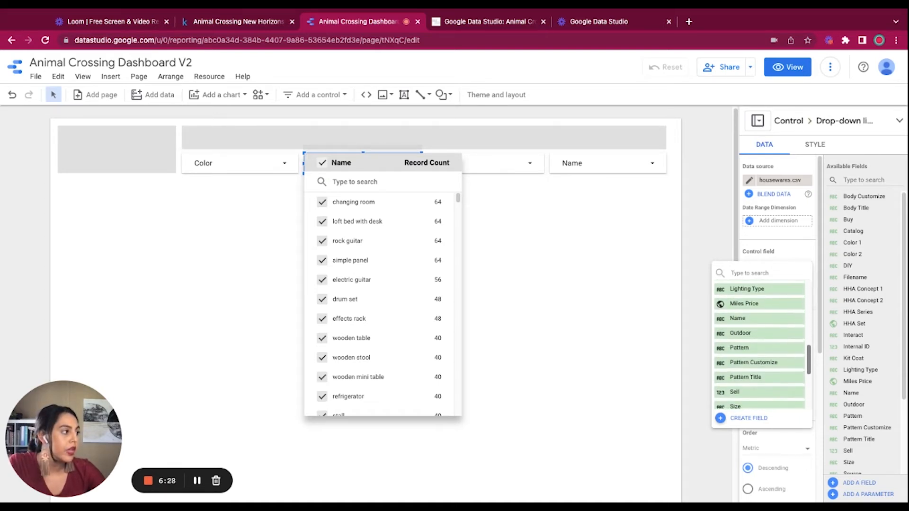
scroll(759, 346, "down", 4)
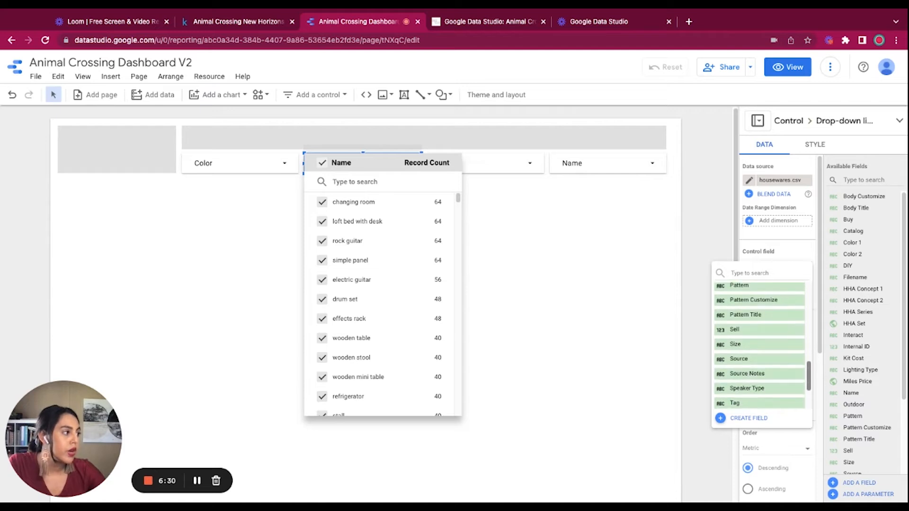
scroll(760, 345, "down", 2)
scroll(760, 346, "up", 4)
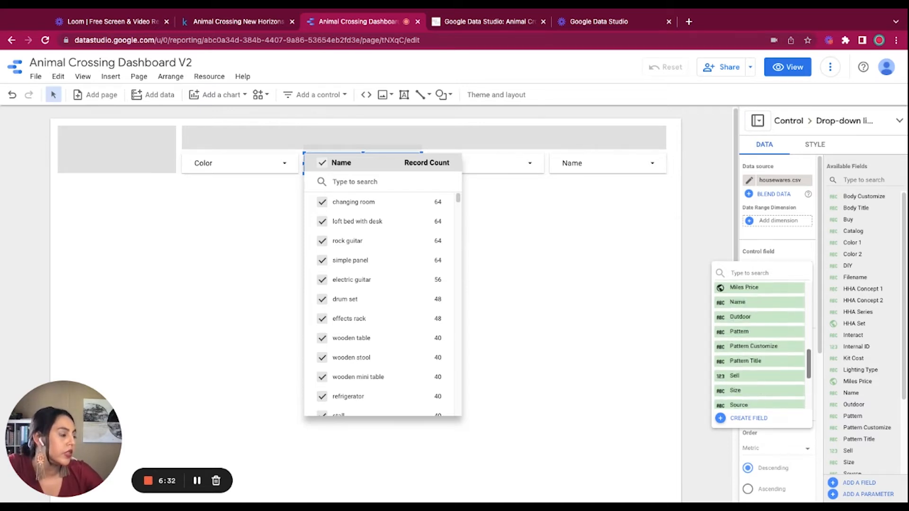
scroll(759, 345, "up", 10)
left_click(752, 349)
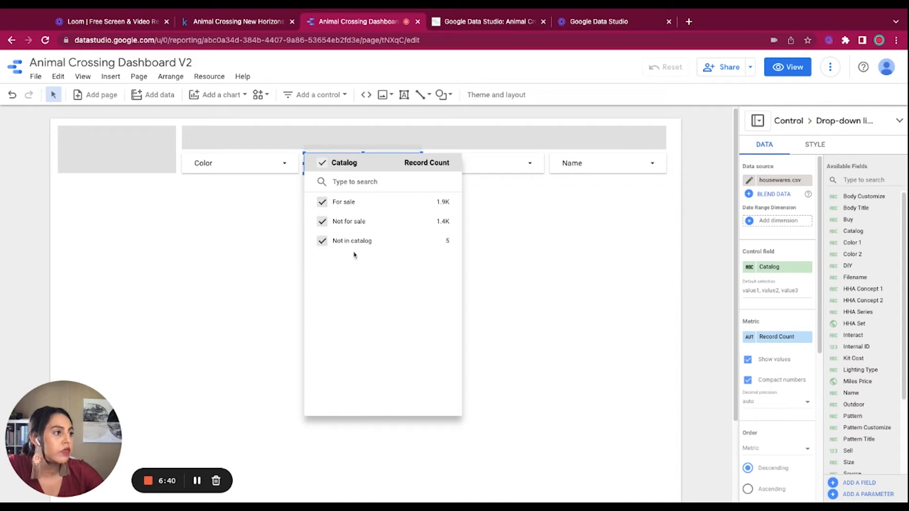
left_click(536, 247)
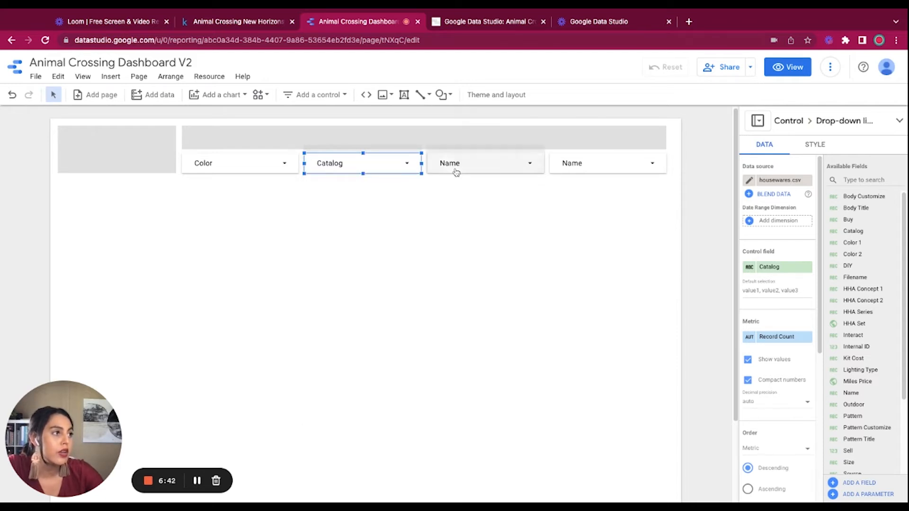
- Set the third drop-down's control field to Buy and rename the field as Cost
left_click(443, 157)
left_click(443, 158)
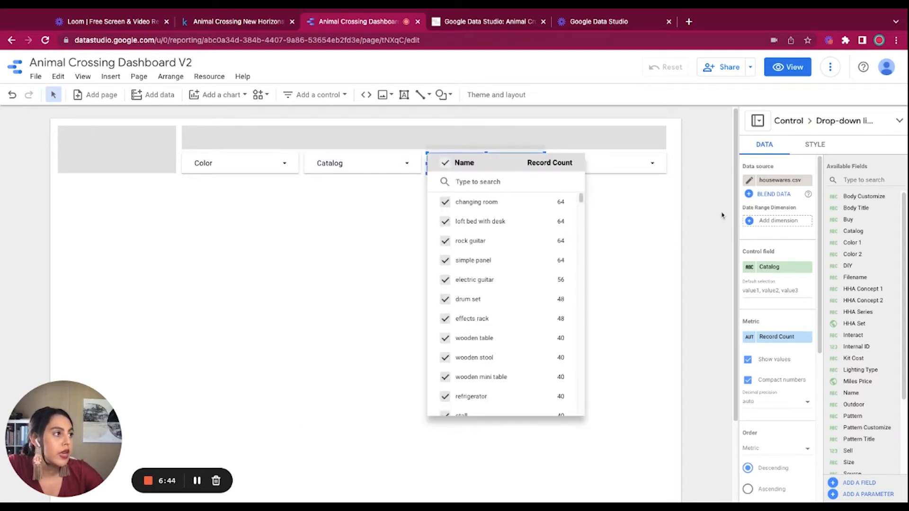
left_click(781, 267)
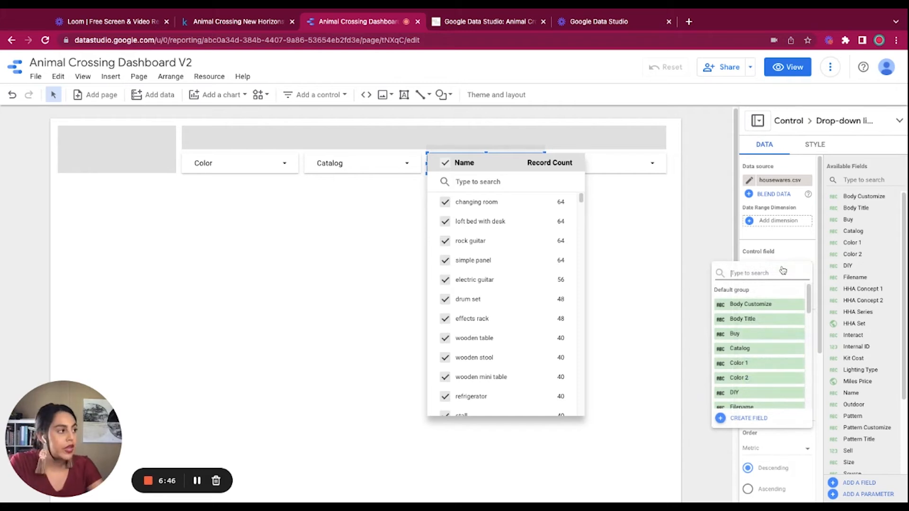
type("sel")
key("BackSpace")
key("BackSpace")
key("BackSpace")
type("buy")
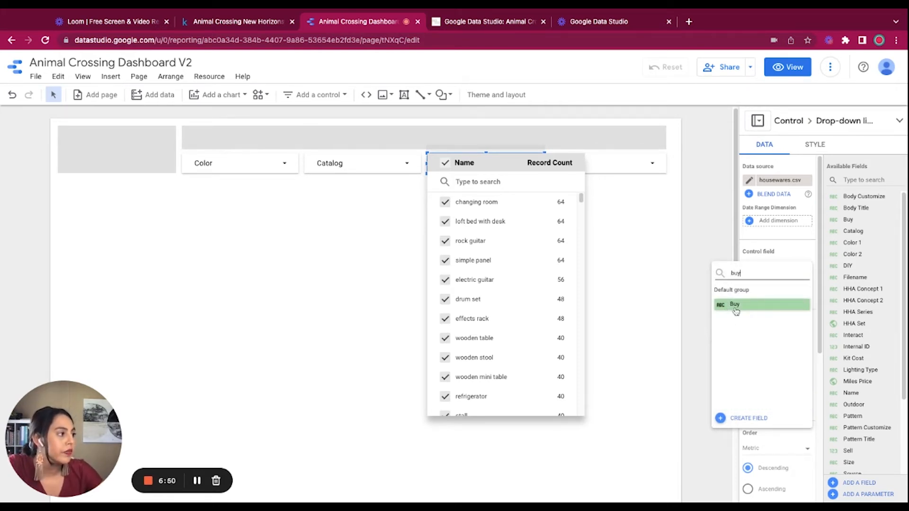
left_click(725, 306)
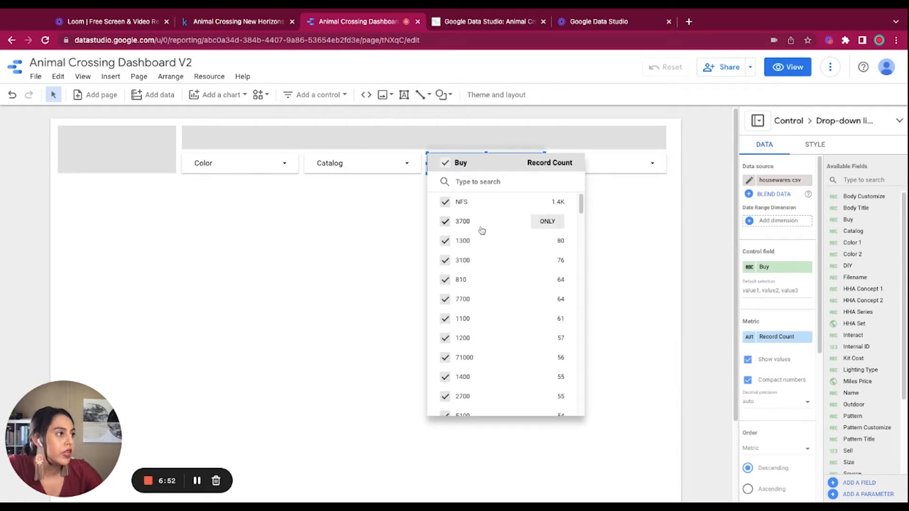
left_click(749, 267)
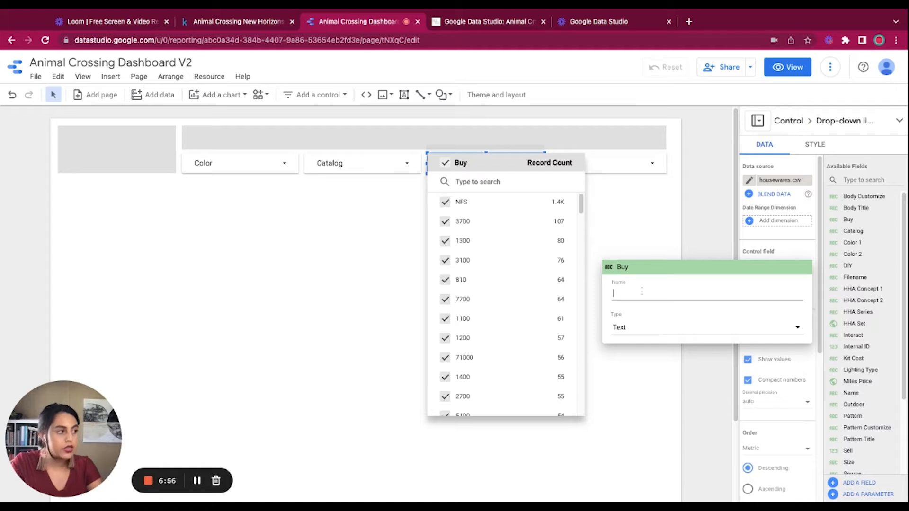
type("Cost")
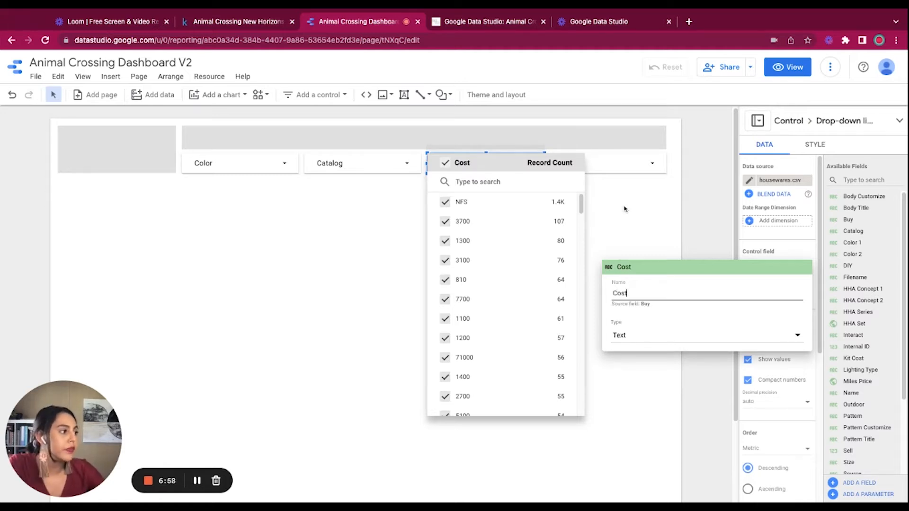
- Finish the Cost rename and check the data type options for the third drop-down's control field, keeping Text
key("Return")
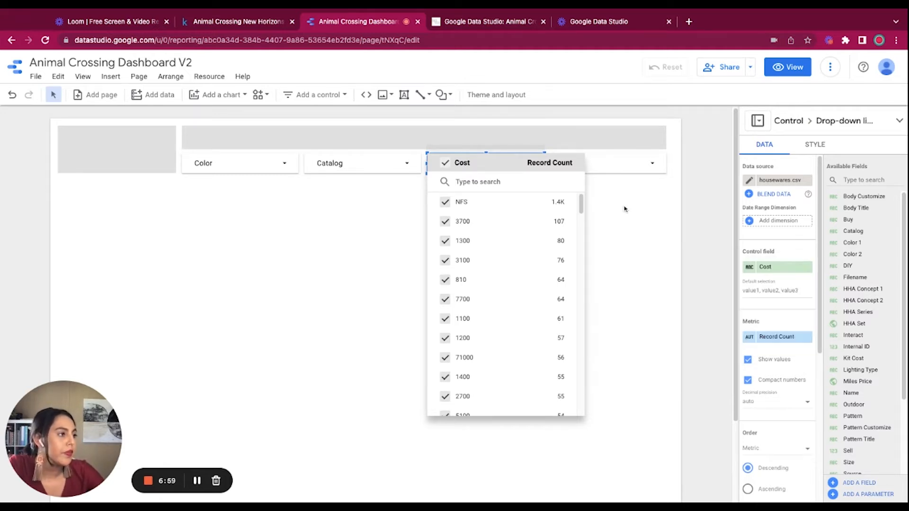
left_click(694, 246)
left_click(749, 267)
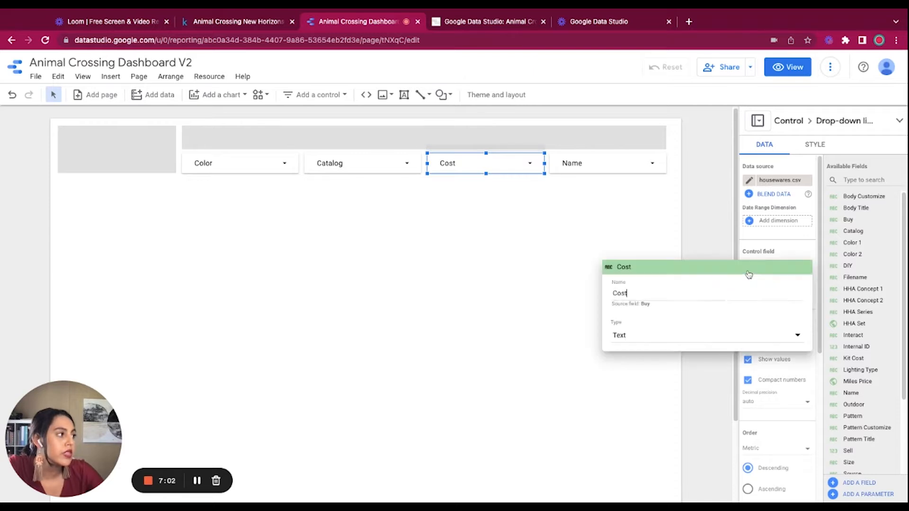
left_click(652, 342)
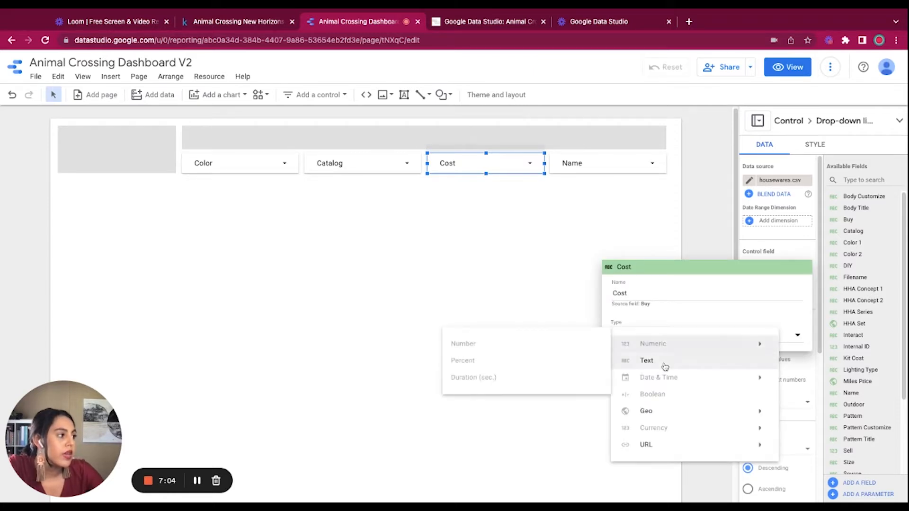
left_click(612, 244)
left_click(612, 242)
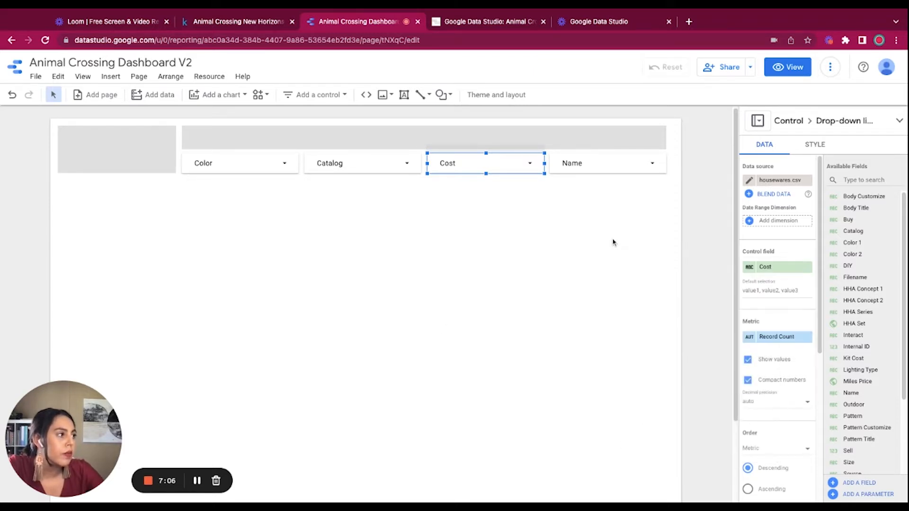
left_click(517, 231)
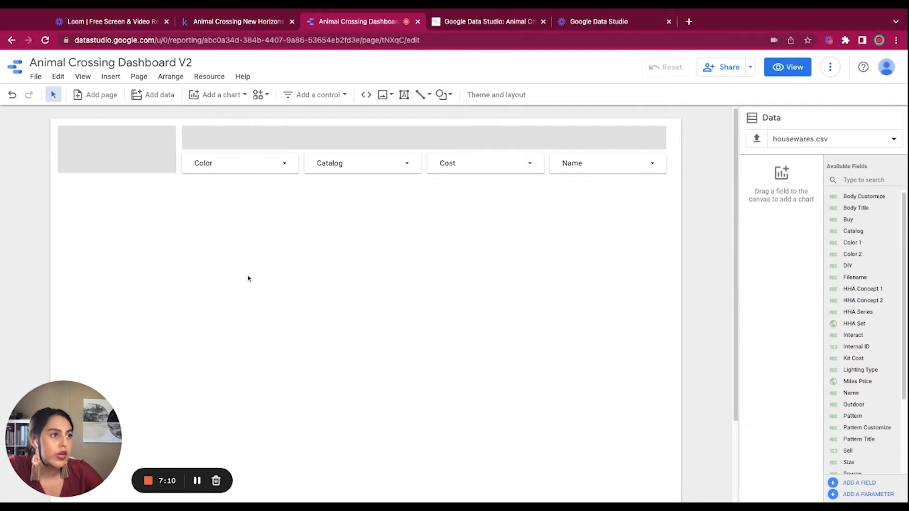
- Open the housewares.csv data source for editing and change the Buy field's type to Number
left_click(207, 77)
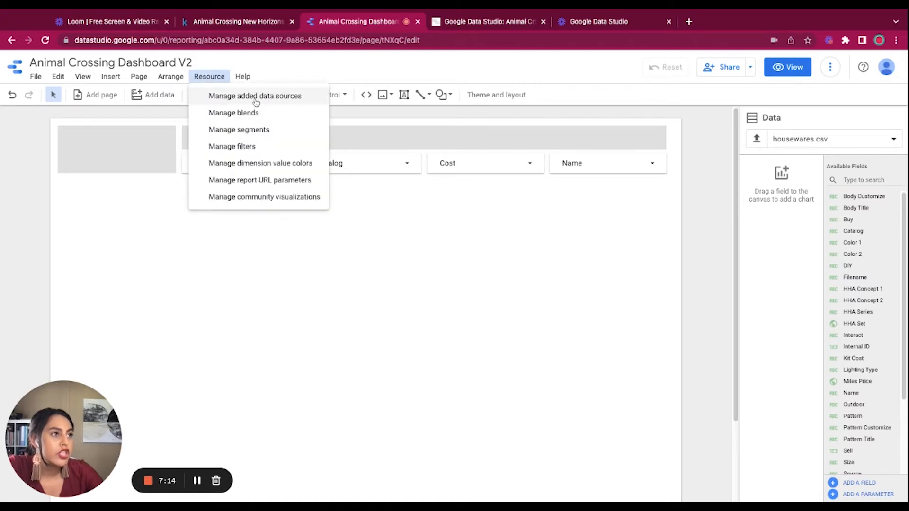
left_click(284, 101)
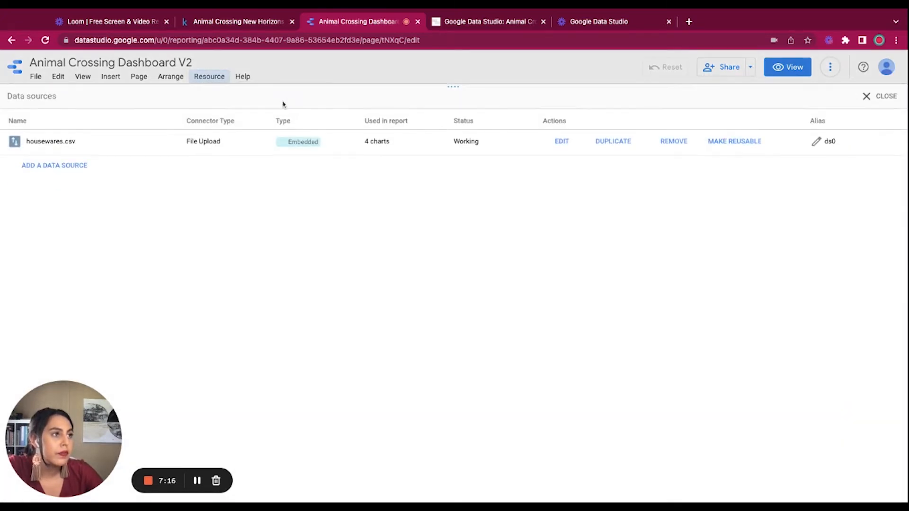
left_click(560, 142)
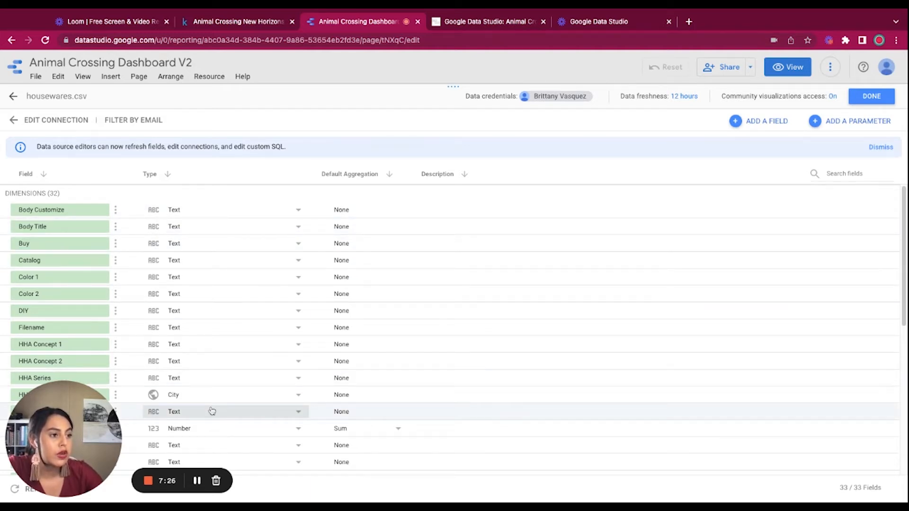
left_click(203, 249)
mouse_move(205, 267)
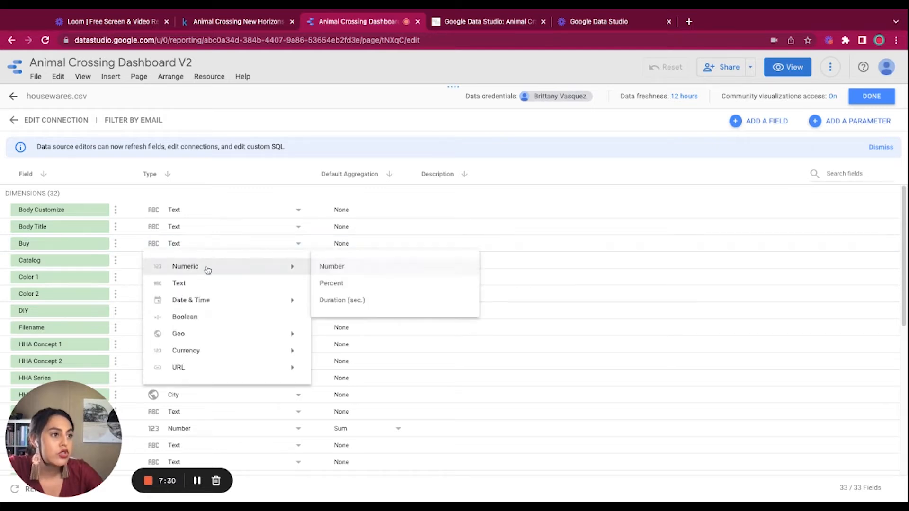
left_click(365, 270)
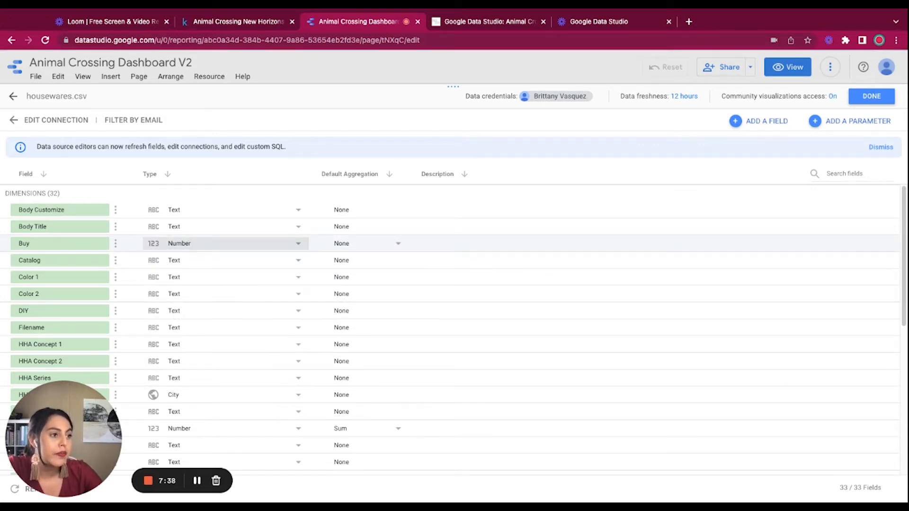
- Review the field types in the housewares.csv data source and start a new calculated field named Profit
left_click_drag(902, 216, 901, 243)
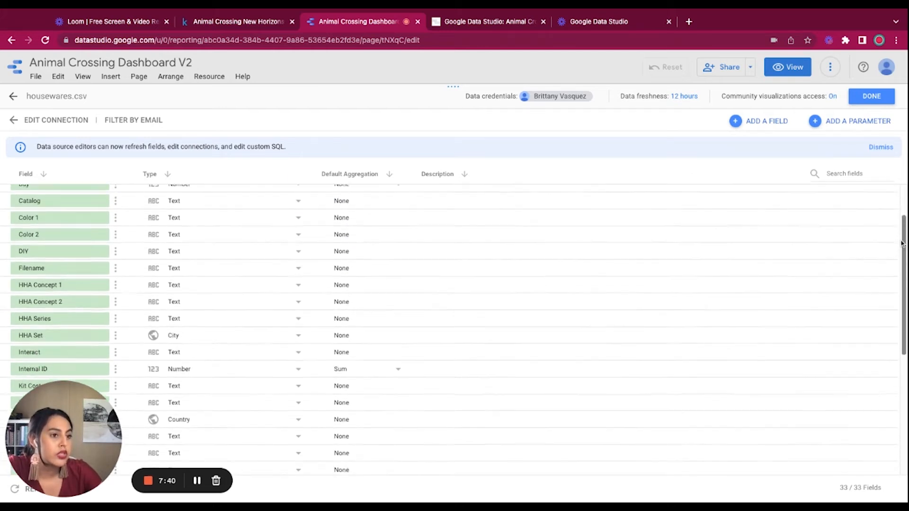
scroll(901, 244, "down", 5)
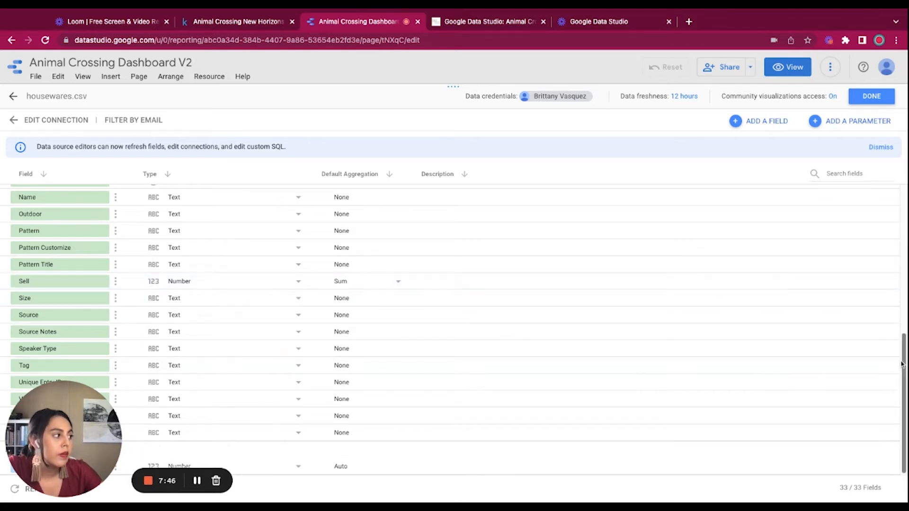
left_click_drag(903, 364, 903, 215)
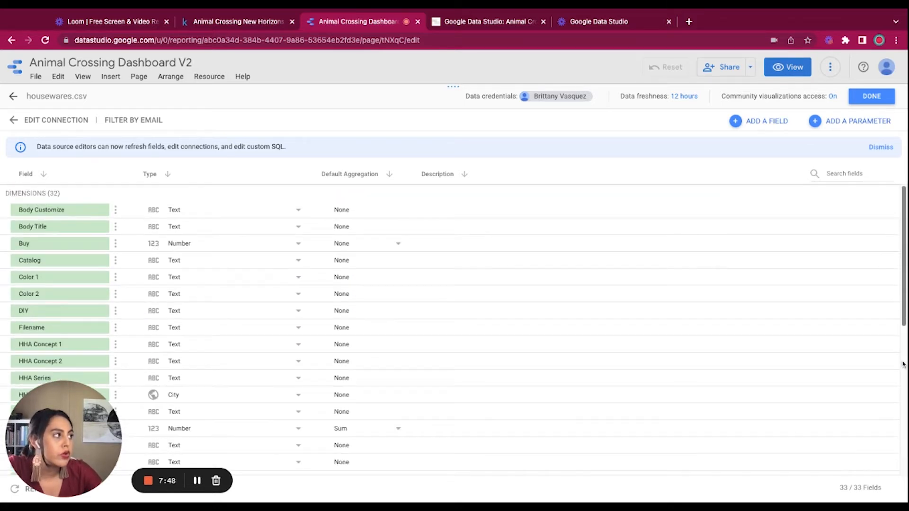
left_click(769, 123)
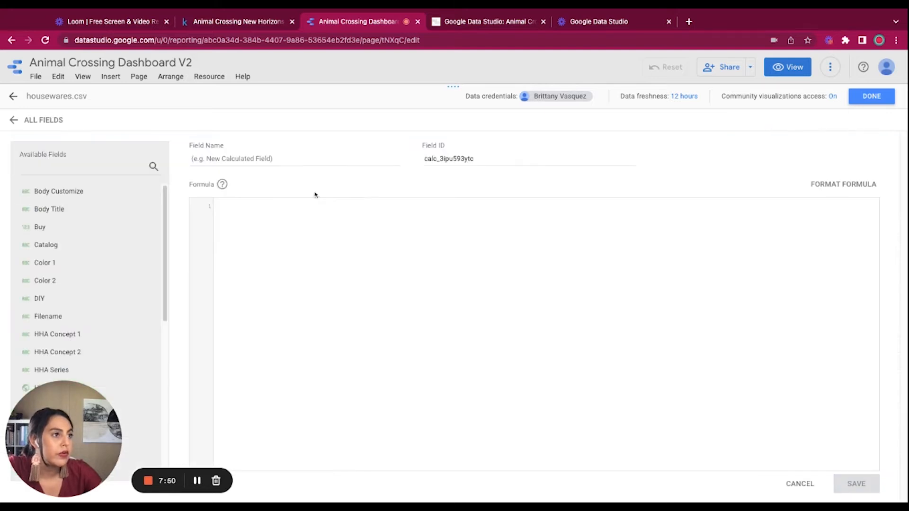
left_click(262, 159)
type("Profit")
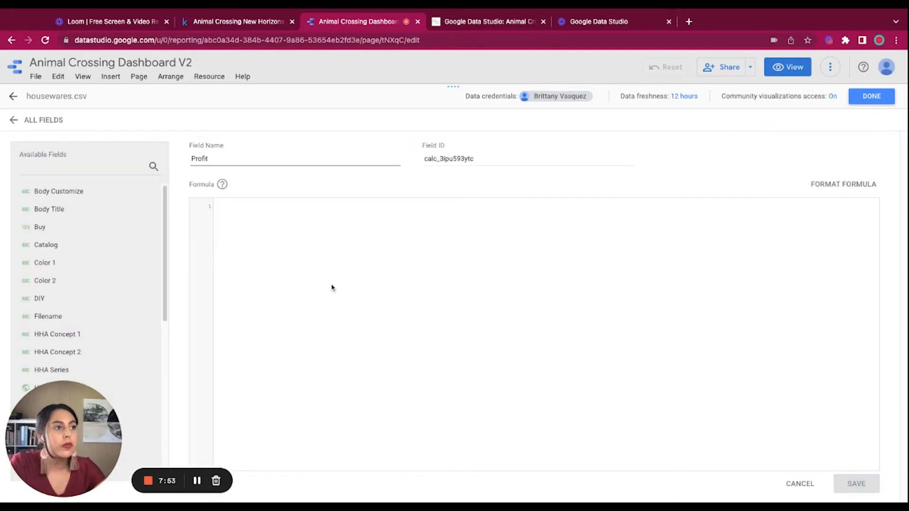
- Give the Profit field the formatted formula Buy - Sell, save it and close the data source editor
left_click(332, 288)
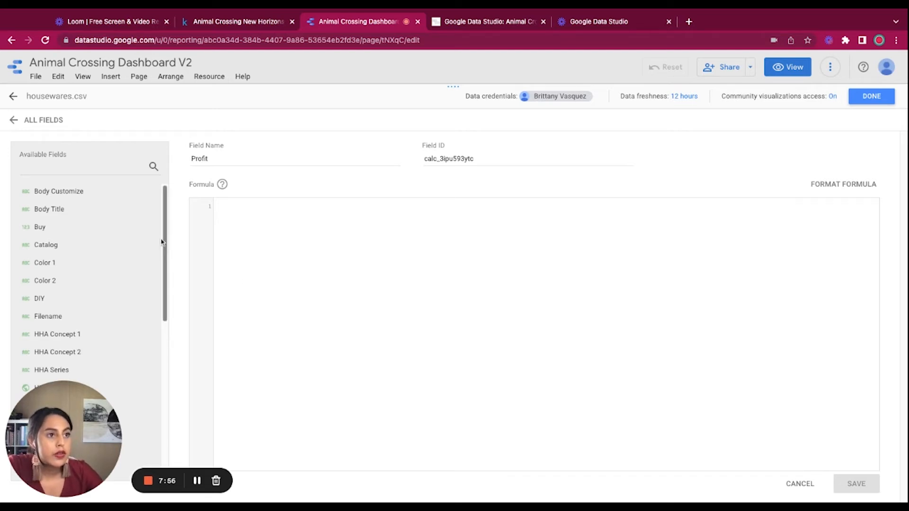
left_click(49, 230)
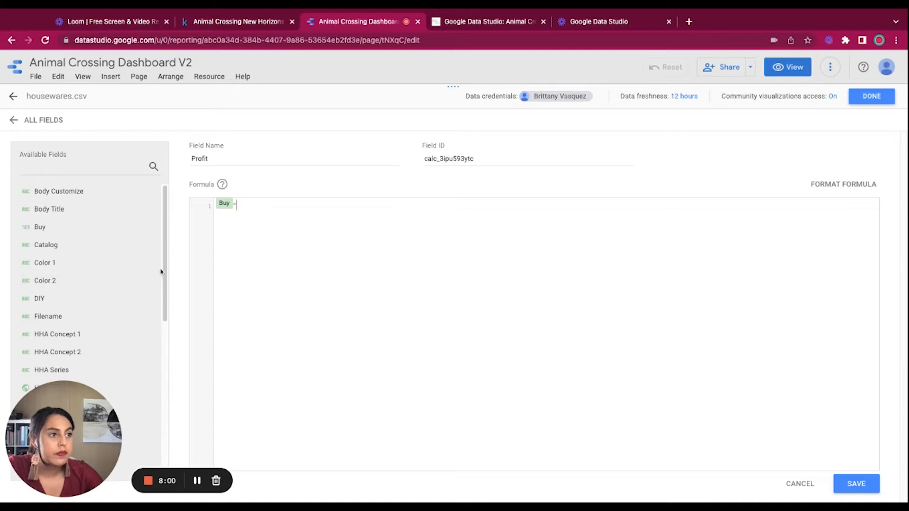
left_click_drag(160, 270, 142, 474)
type("-")
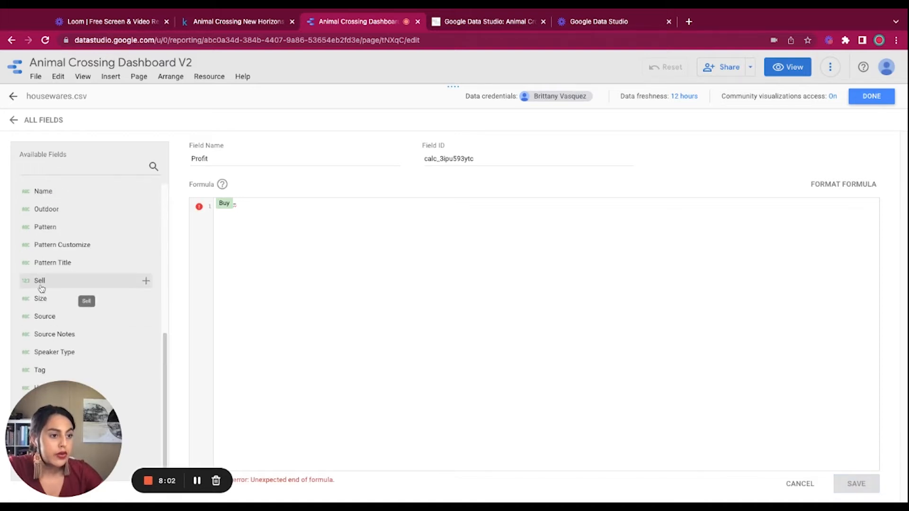
left_click(39, 282)
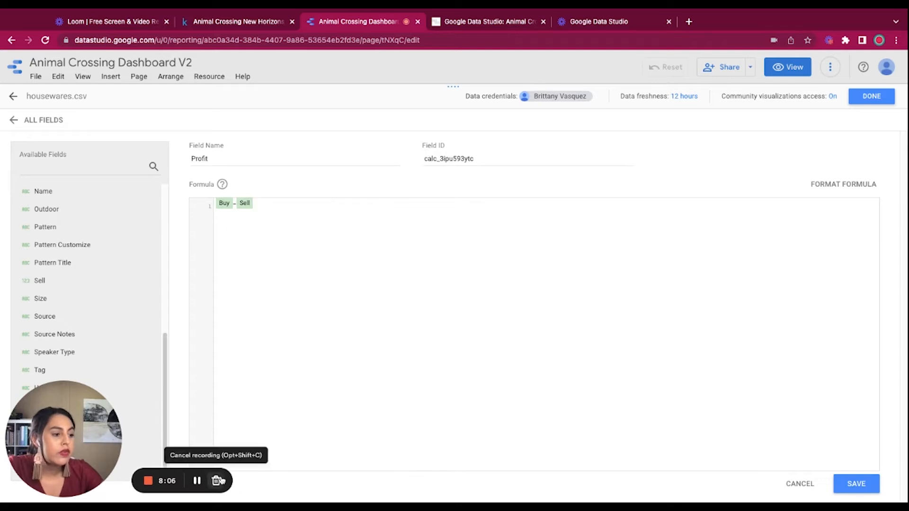
left_click(845, 189)
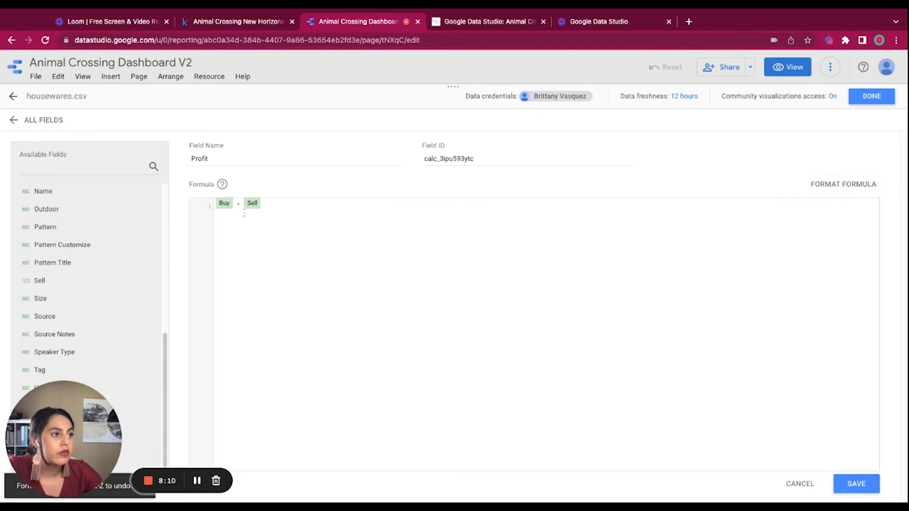
left_click(856, 483)
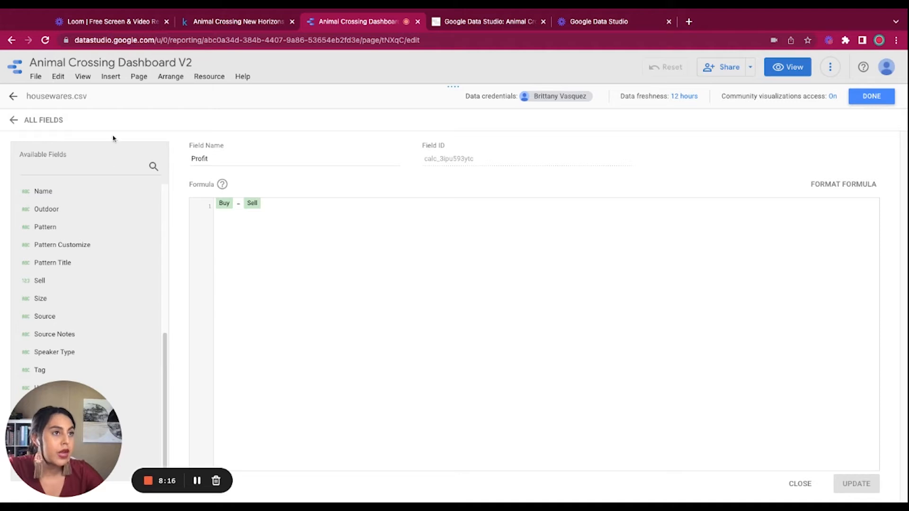
left_click(871, 96)
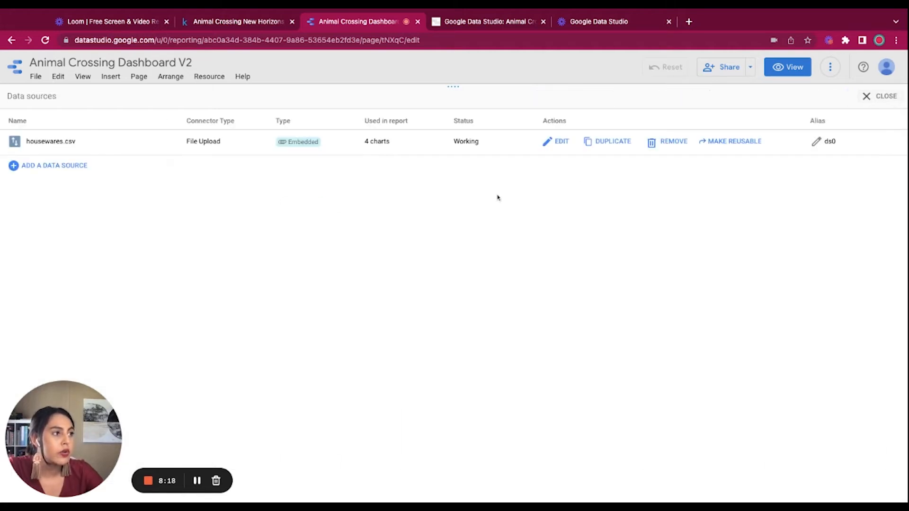
left_click(884, 96)
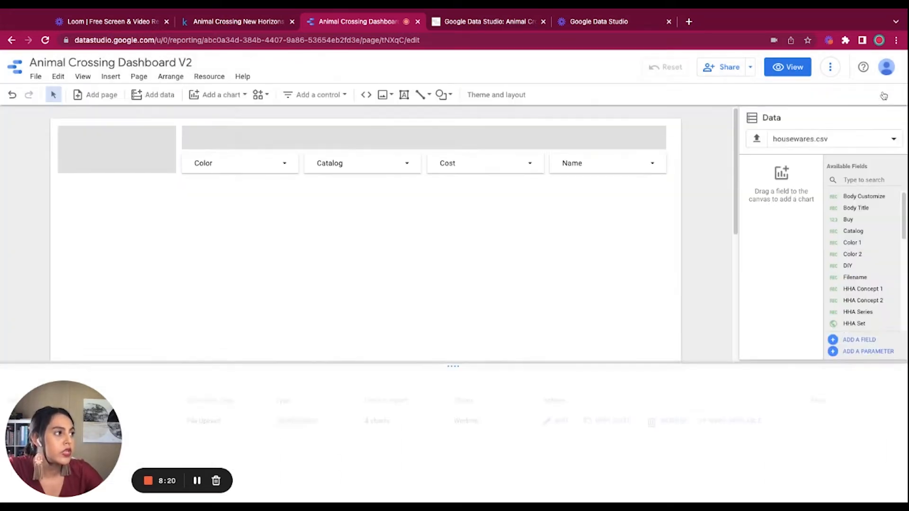
- Set the fourth drop-down's control field to Sell
left_click(523, 159)
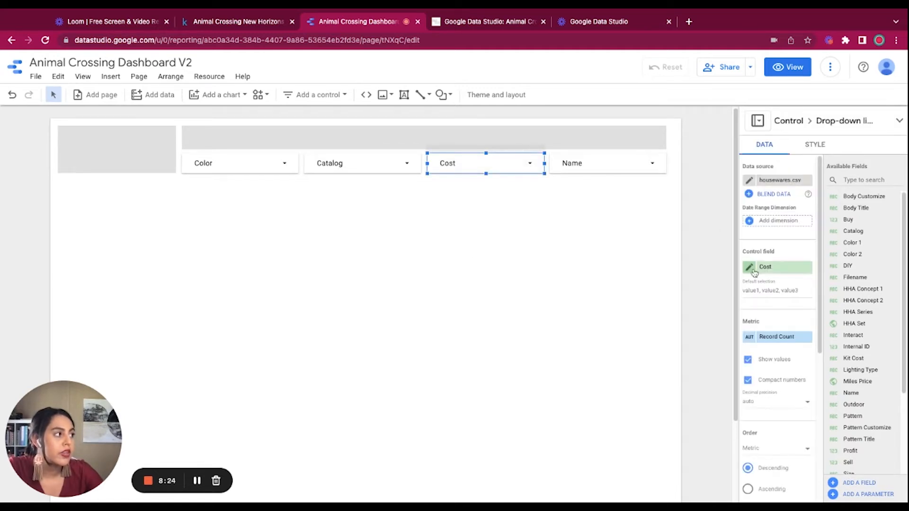
left_click(614, 300)
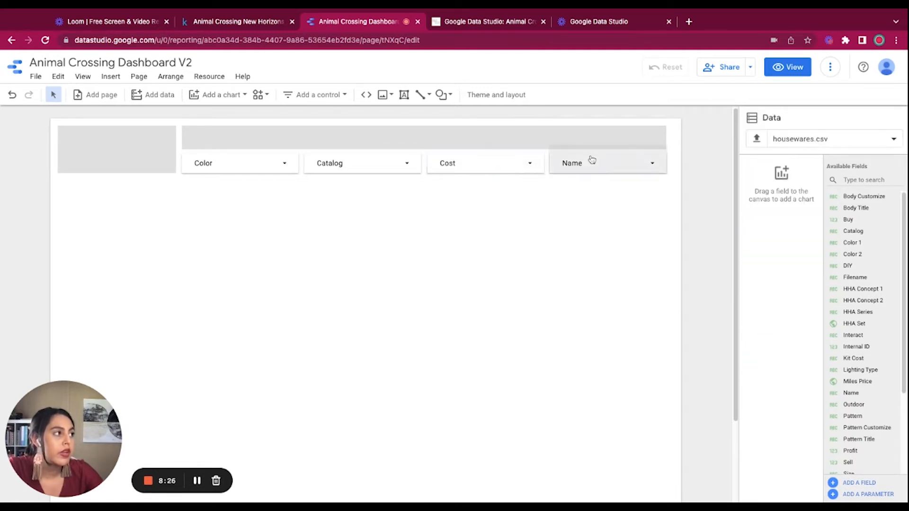
left_click(588, 157)
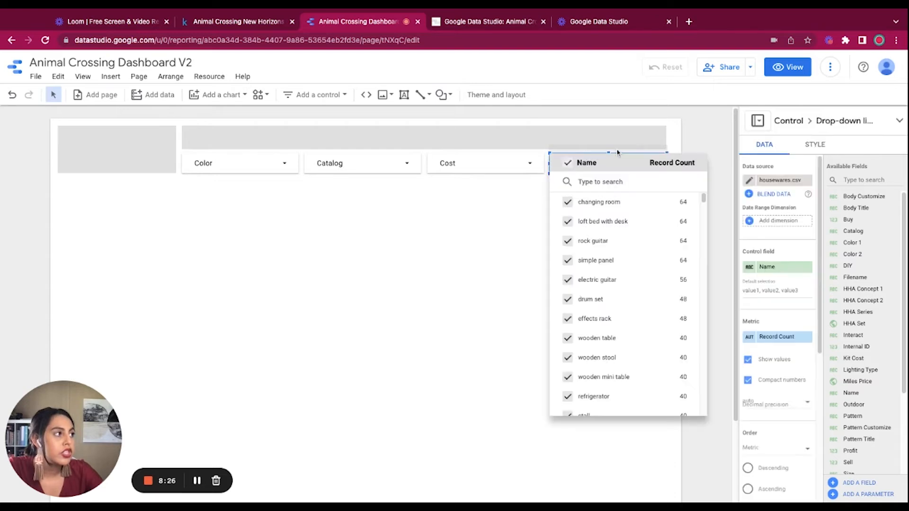
left_click(781, 267)
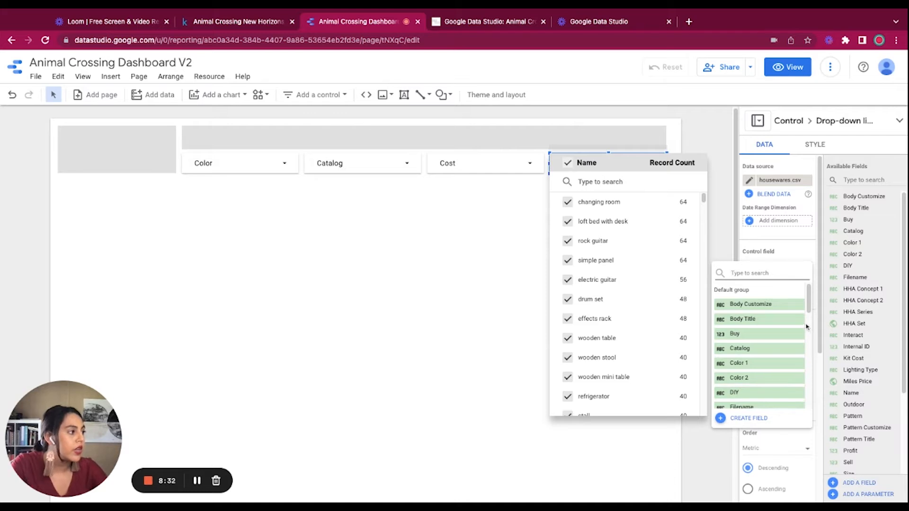
scroll(806, 303, "down", 3)
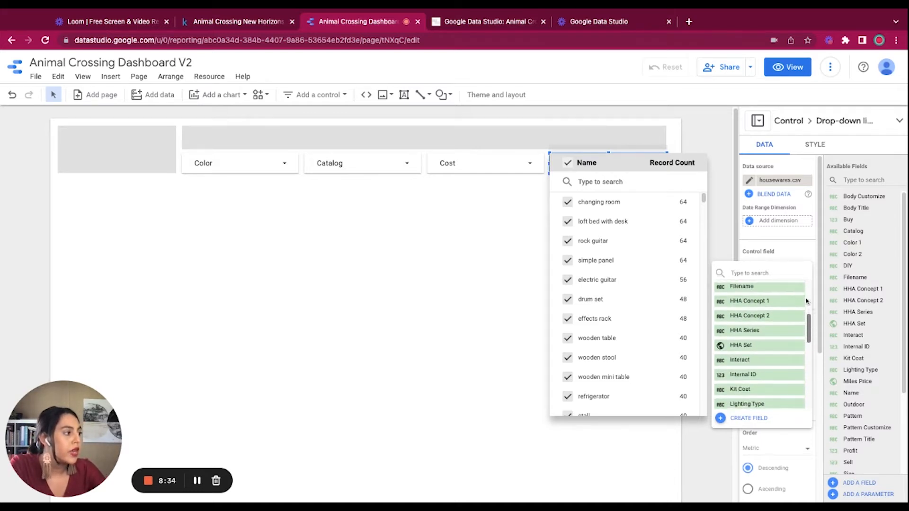
scroll(806, 303, "down", 4)
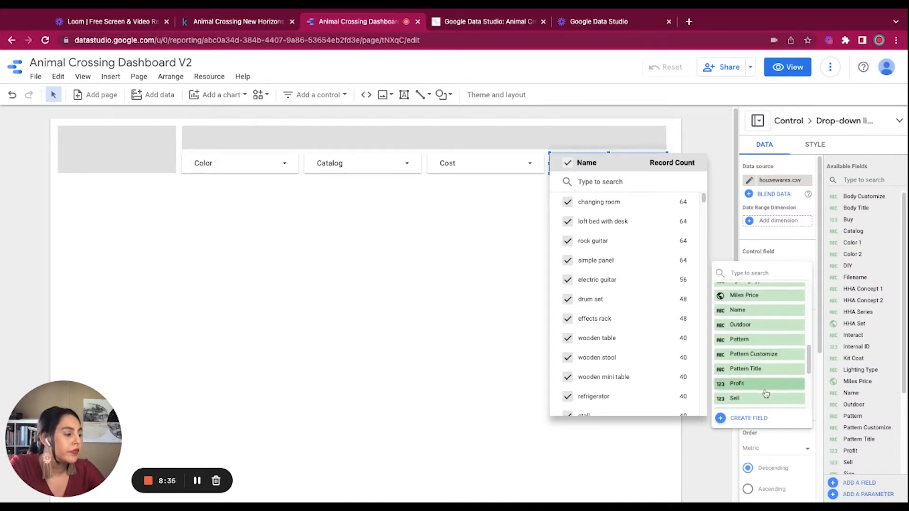
left_click(763, 397)
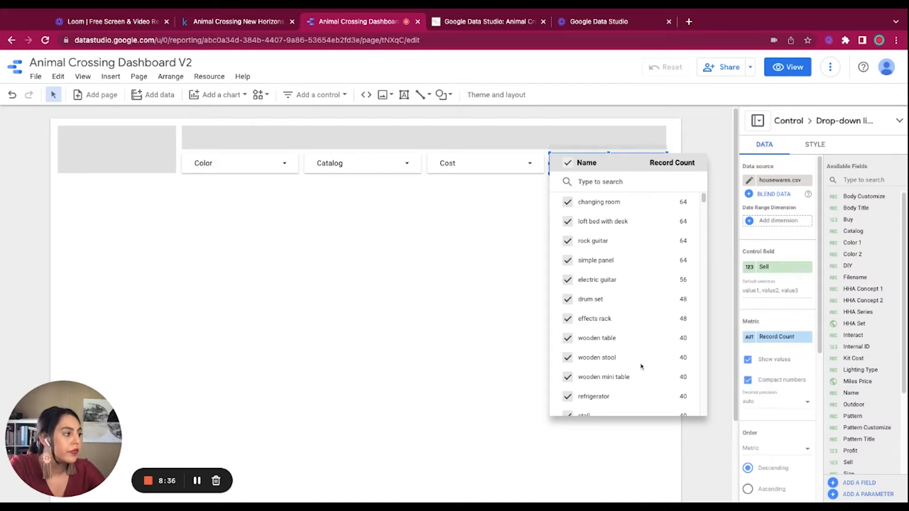
left_click(456, 280)
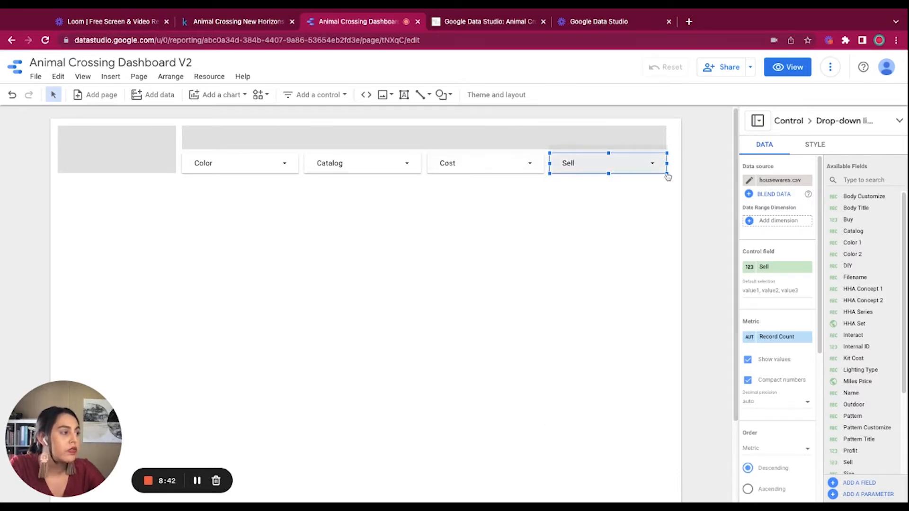
- Rename the Sell control field of the fourth drop-down to Sell Price
left_click(789, 271)
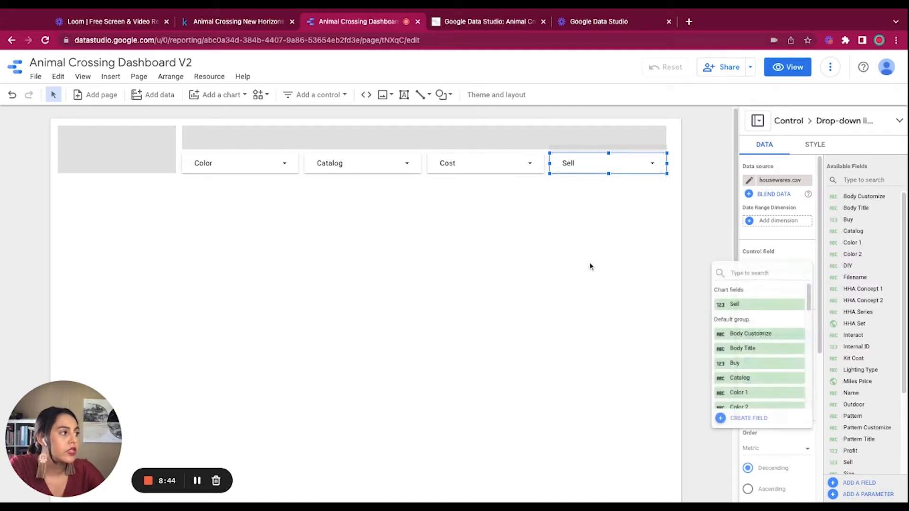
left_click(591, 266)
left_click(751, 271)
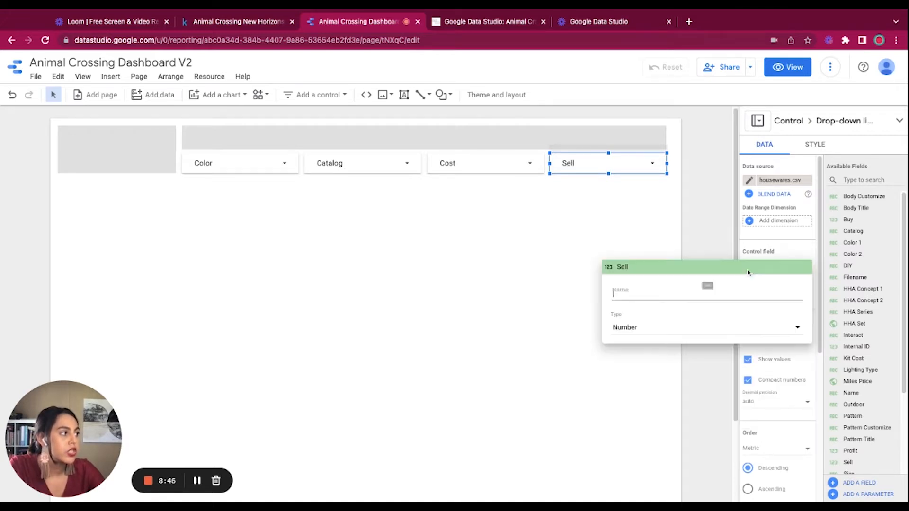
type("S")
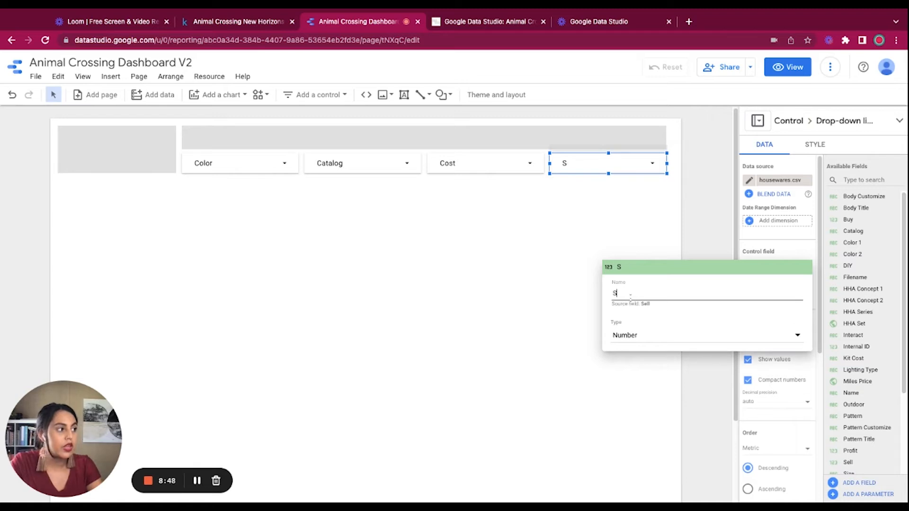
type("ell Cos")
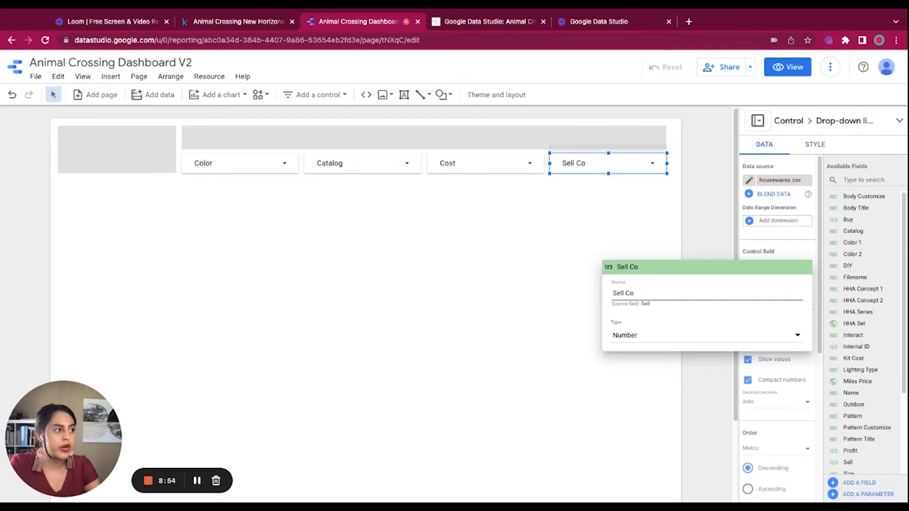
key("BackSpace")
key("BackSpace")
type("Price")
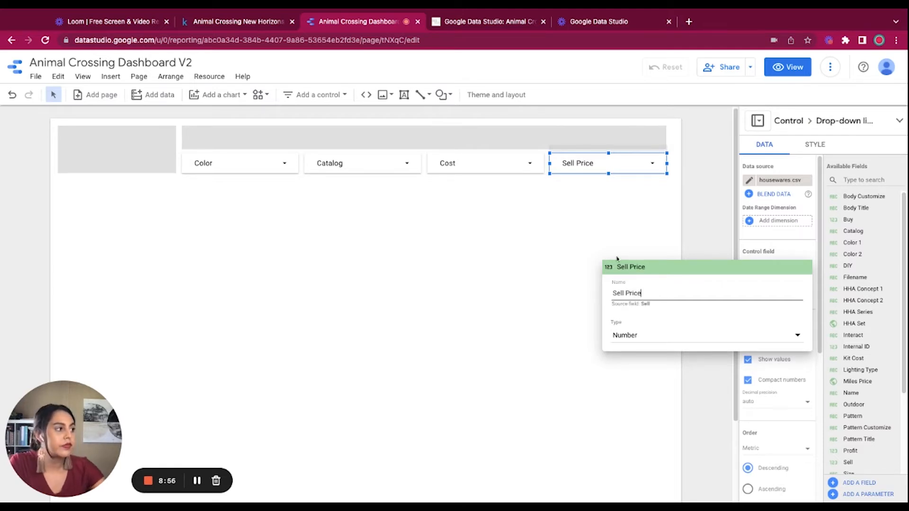
left_click(540, 266)
left_click(639, 300)
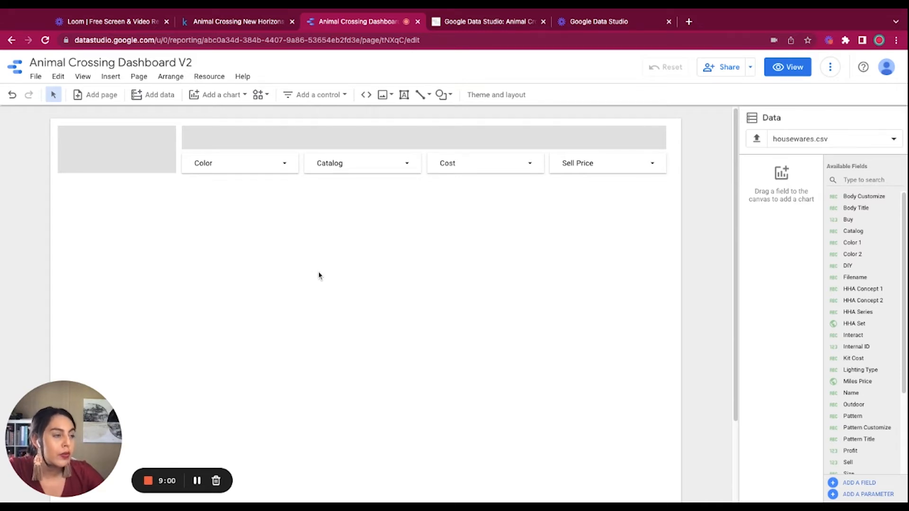
- Add a table beneath the header blocks, widen it to the Catalog drop-down's far edge and extend it downward to show about twelve rows
left_click(237, 103)
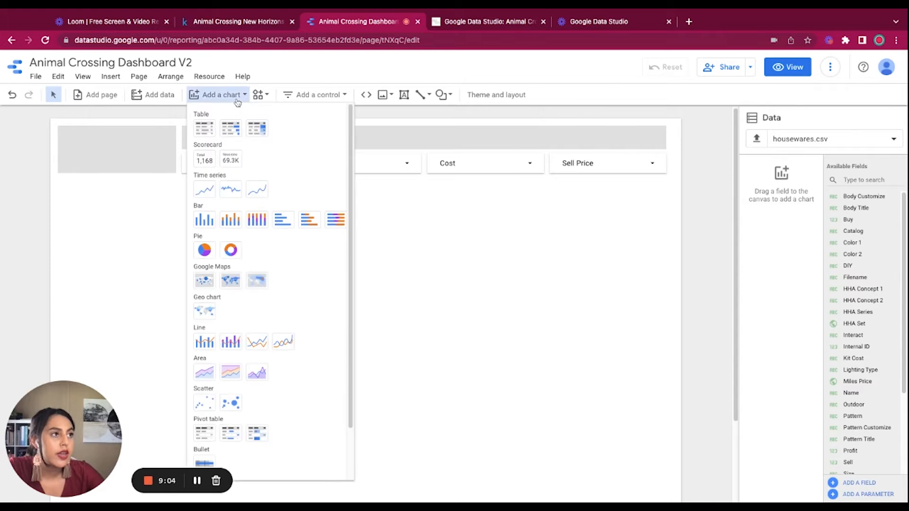
left_click(204, 128)
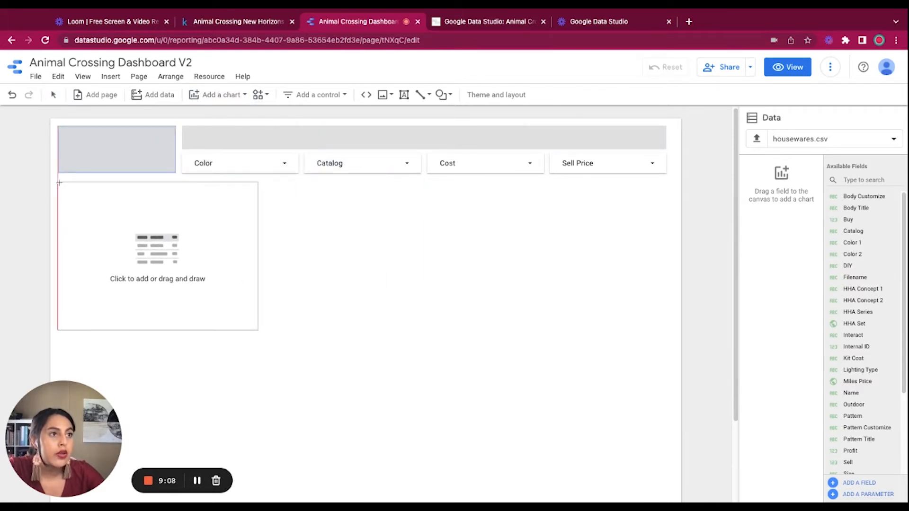
left_click(59, 182)
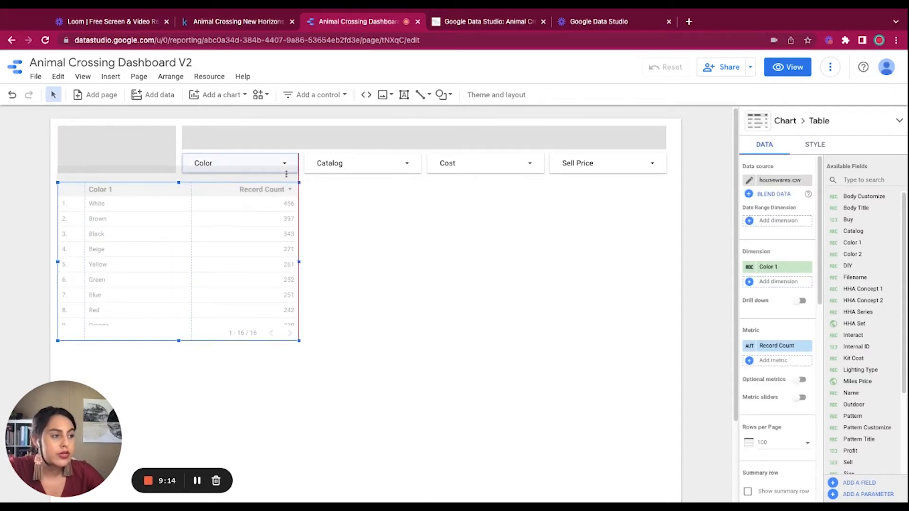
left_click_drag(299, 261, 407, 262)
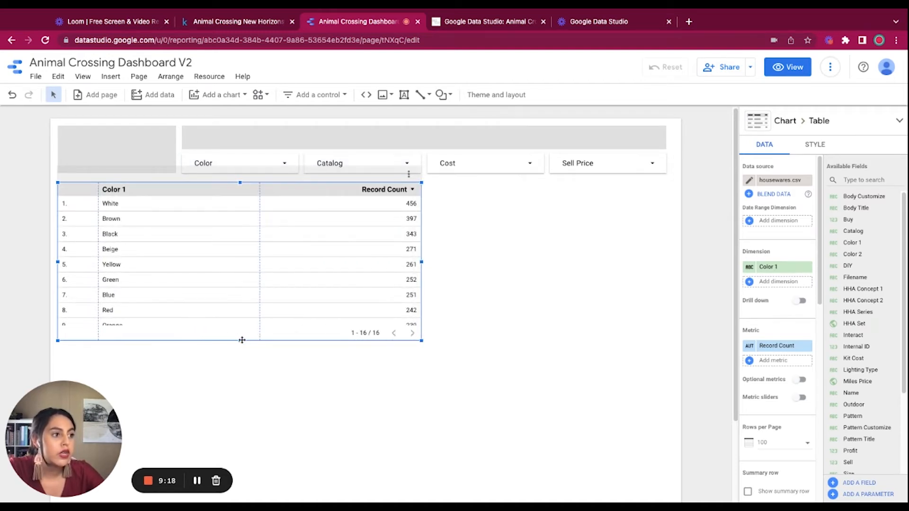
left_click_drag(240, 340, 240, 388)
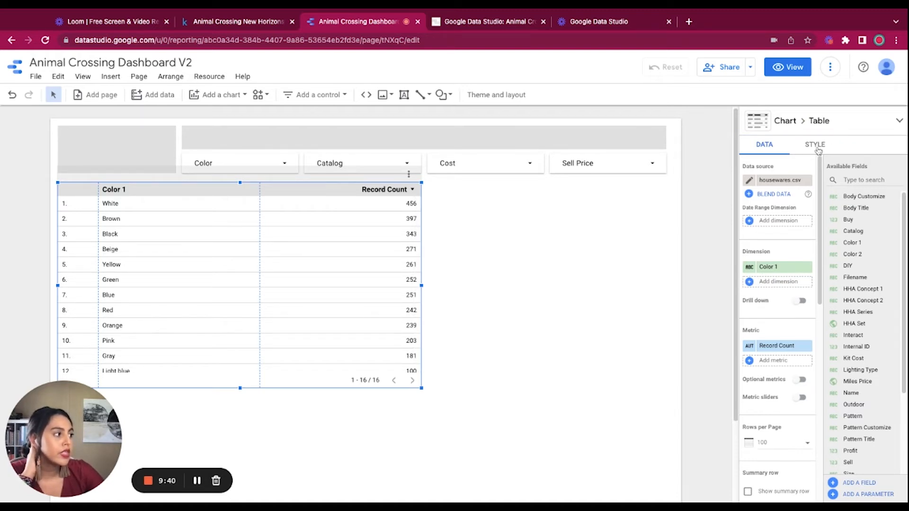
- Hide the row numbers and the pagination footer of the table
left_click(815, 146)
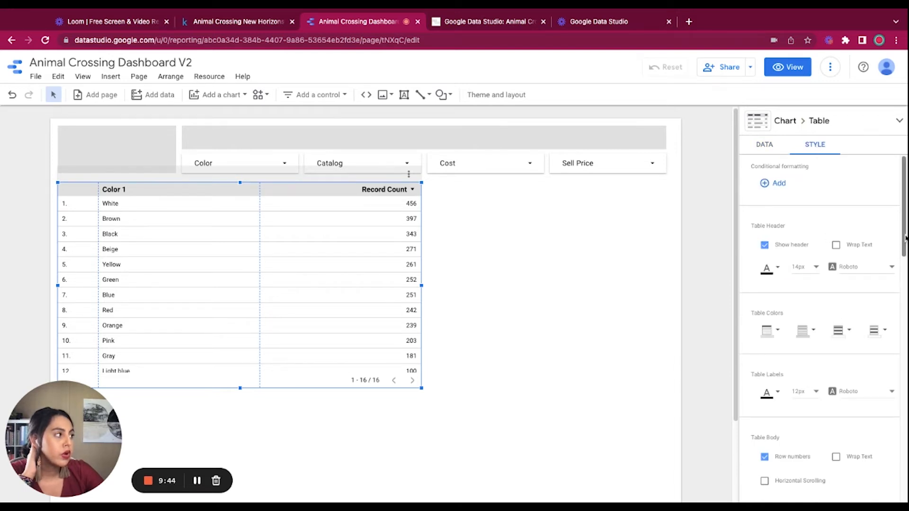
scroll(808, 293, "down", 4)
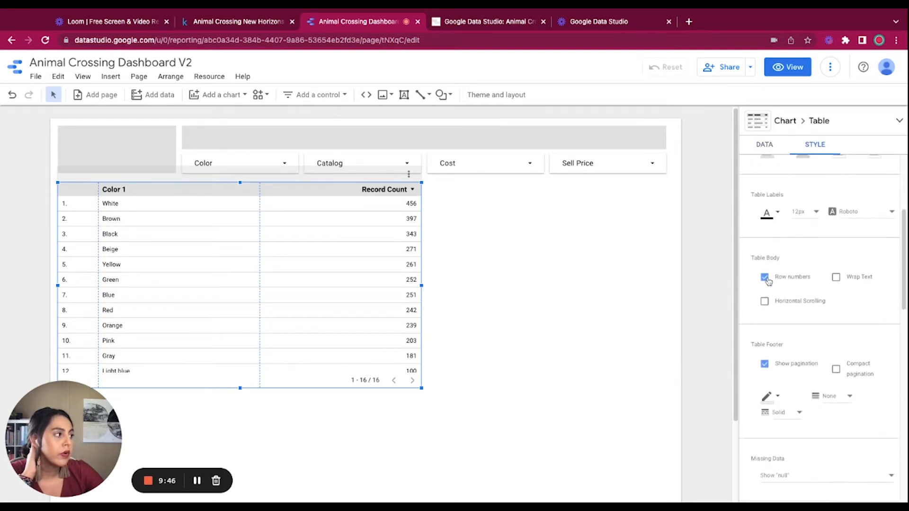
left_click(764, 278)
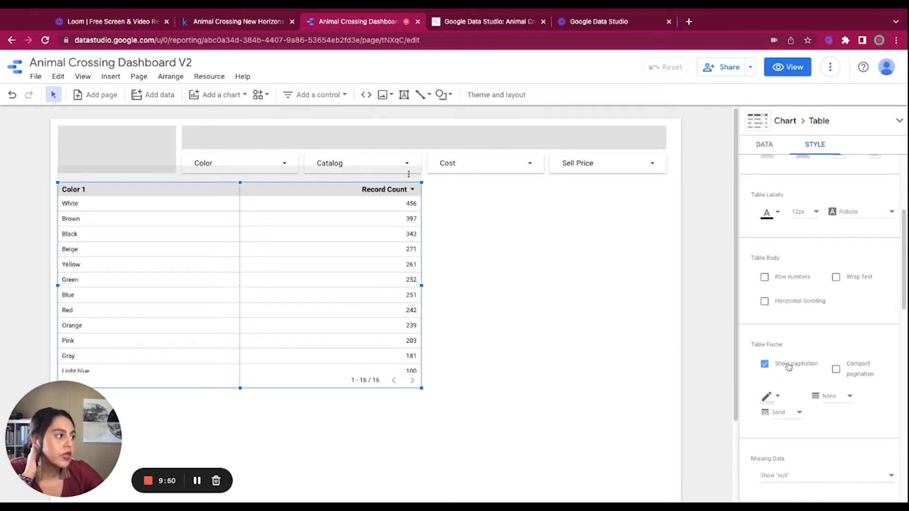
left_click(765, 364)
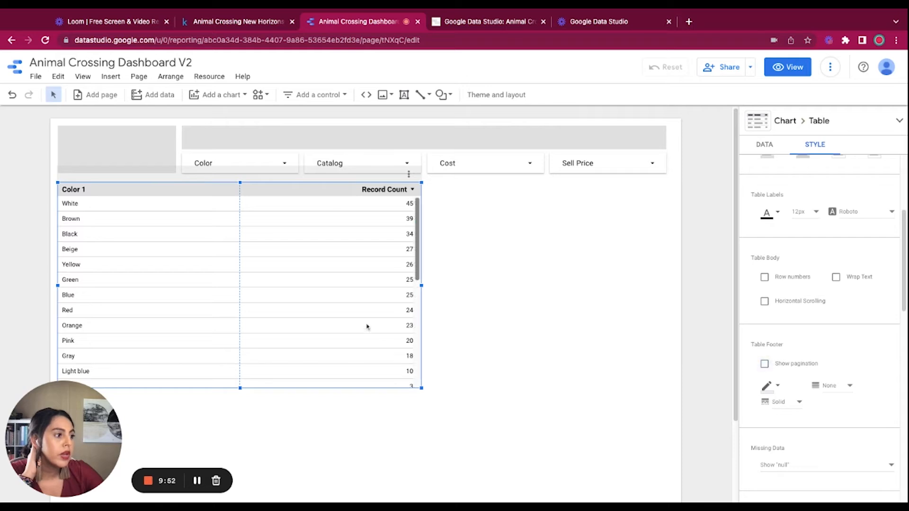
scroll(368, 273, "down", 2)
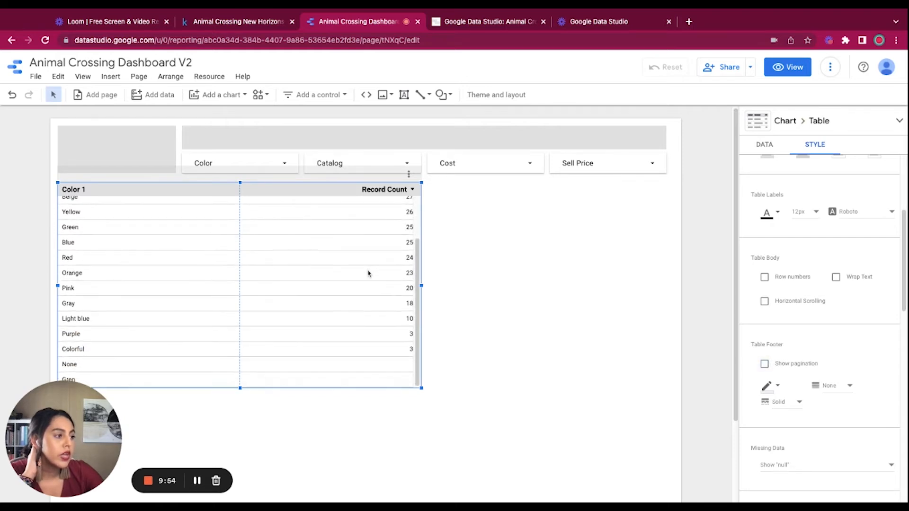
scroll(298, 295, "up", 2)
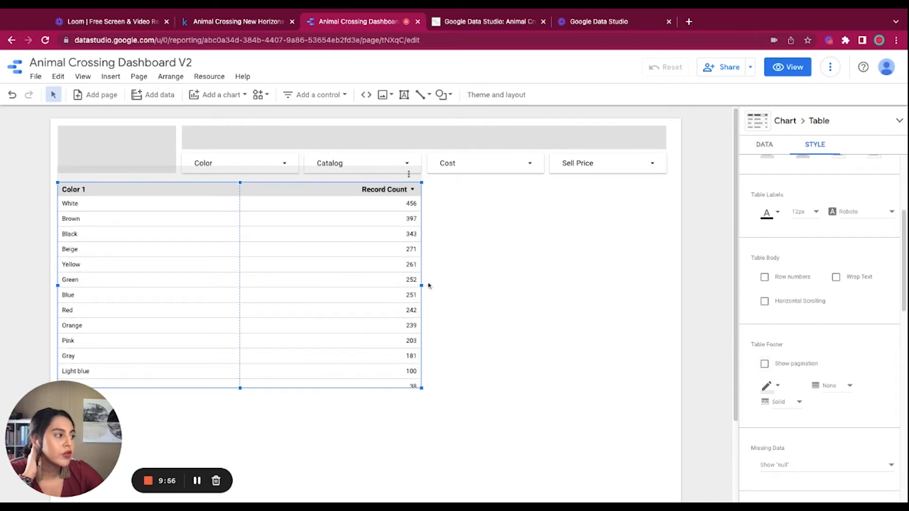
- Try out horizontal scrolling for the table body and switch it off again
left_click(765, 301)
scroll(312, 290, "down", 2)
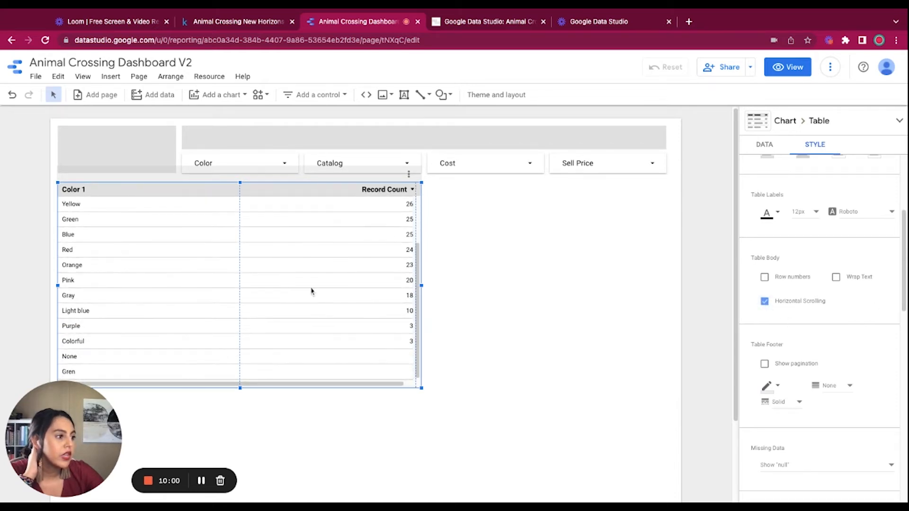
left_click(765, 301)
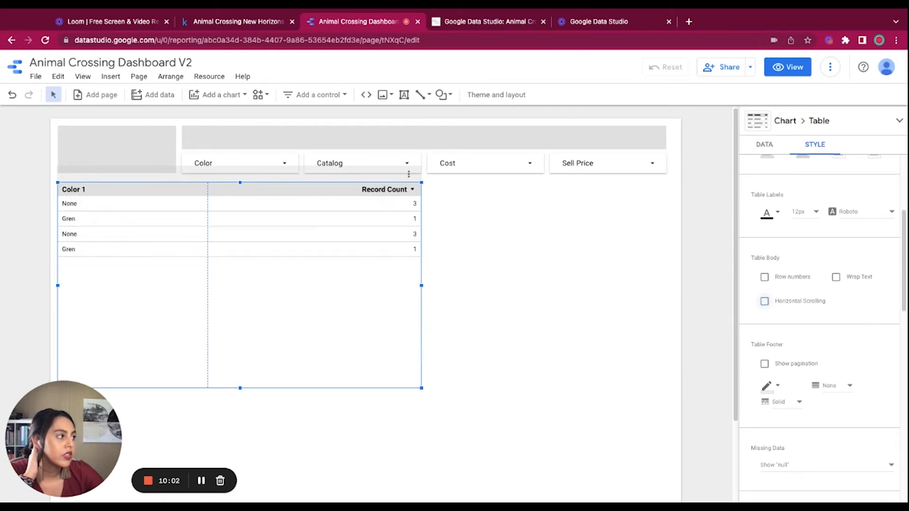
scroll(905, 287, "down", 7)
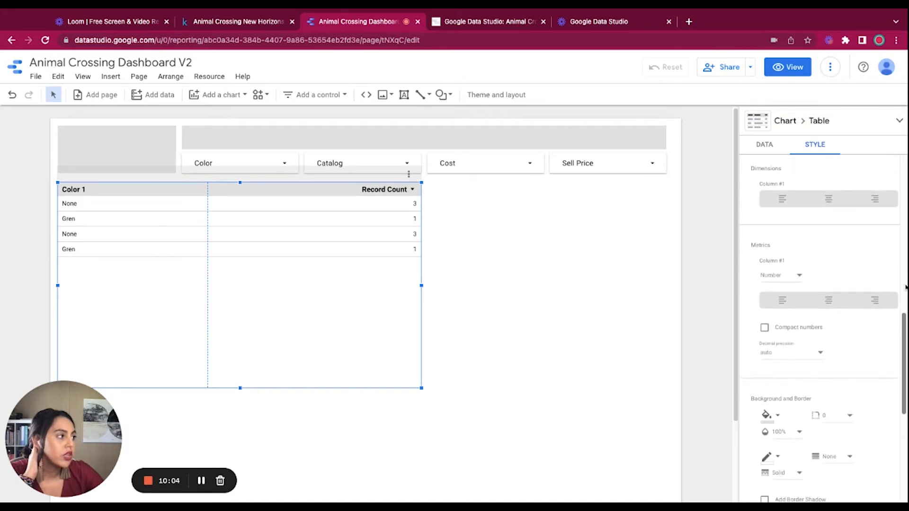
scroll(905, 287, "up", 9)
scroll(819, 284, "up", 3)
- Replace the table's Color 1 dimension with Name and remove the Record Count metric
left_click(768, 145)
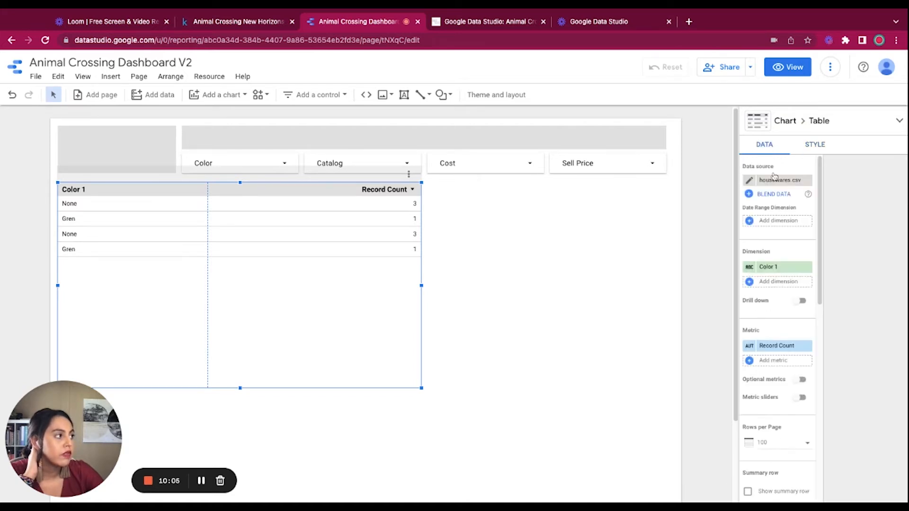
left_click(775, 268)
type("name")
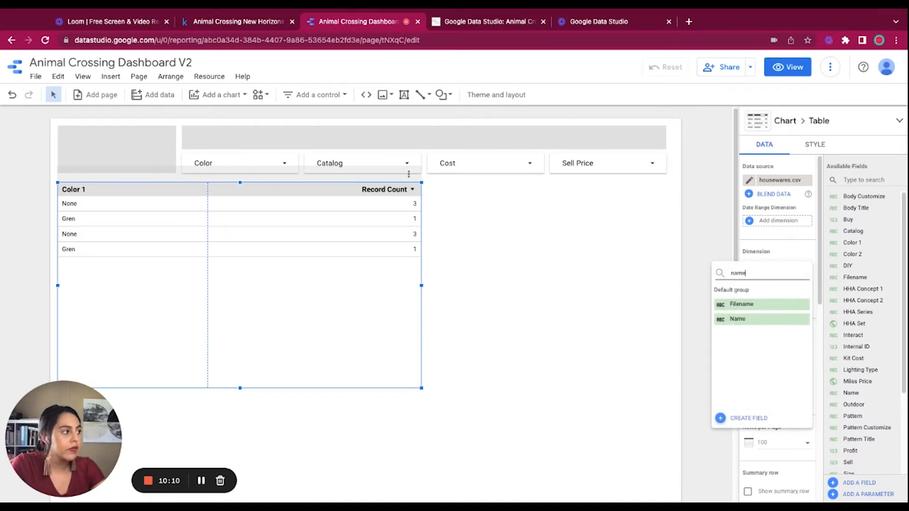
left_click(772, 320)
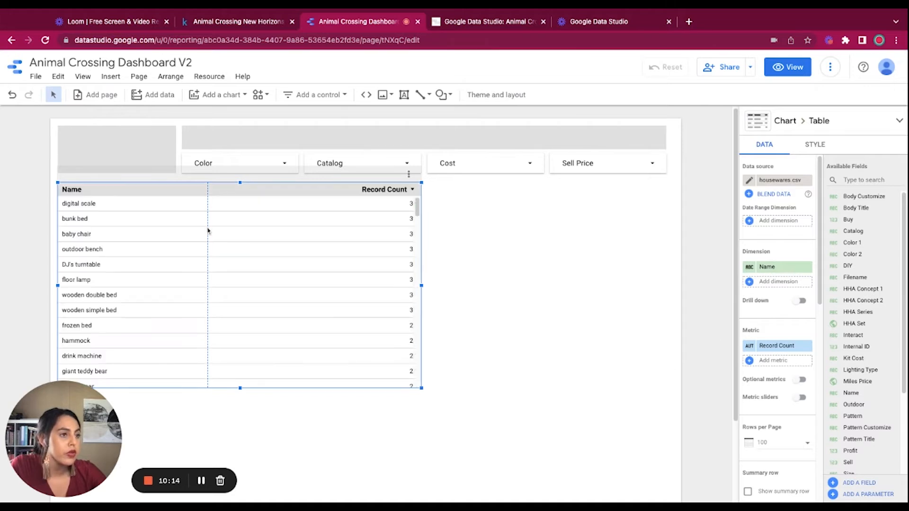
left_click(806, 345)
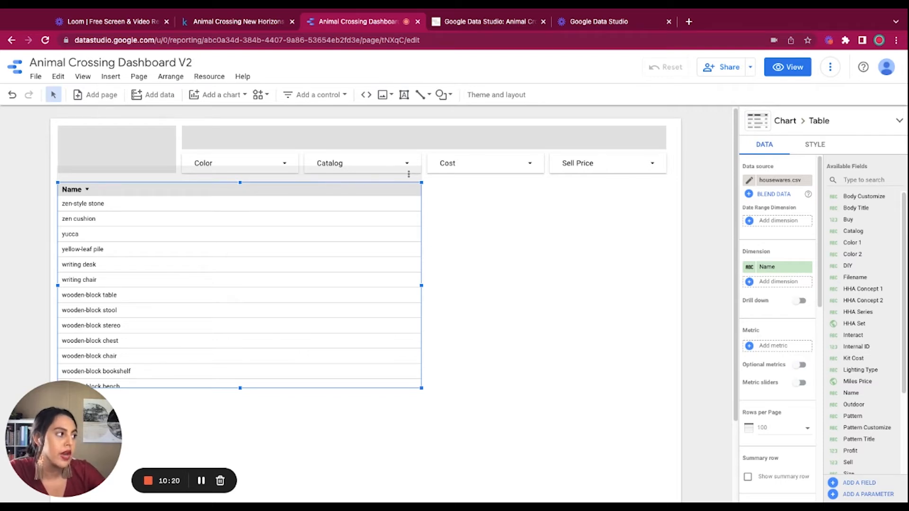
- Add Buy, Sell and Profit as further dimensions of the table, in that order after Name
left_click(760, 283)
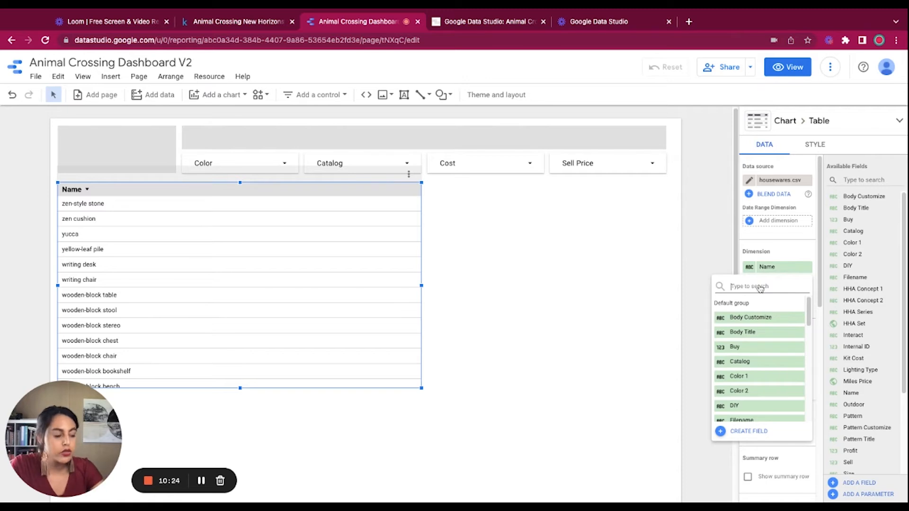
type("buy")
left_click(759, 316)
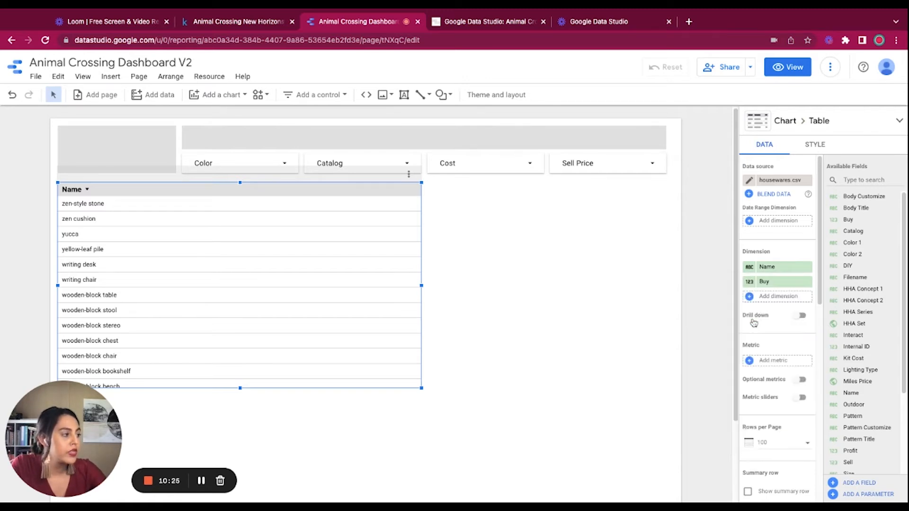
left_click(770, 298)
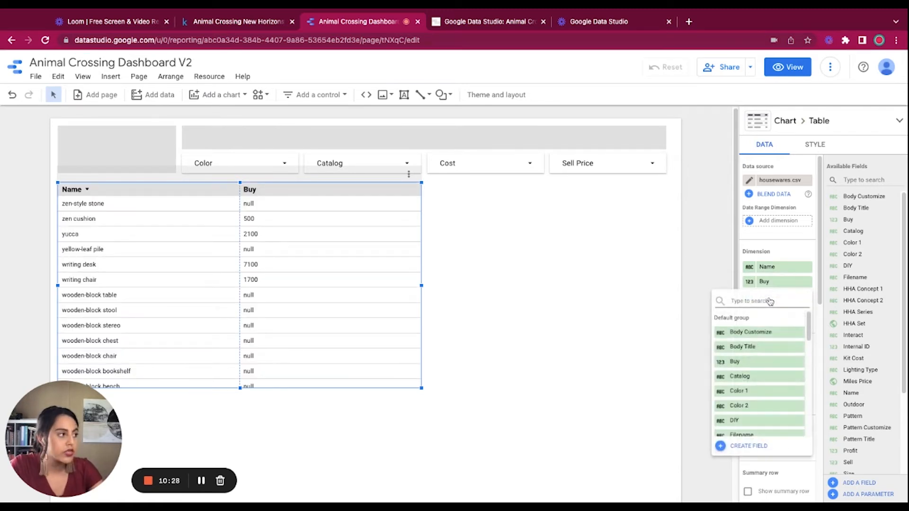
type("sell")
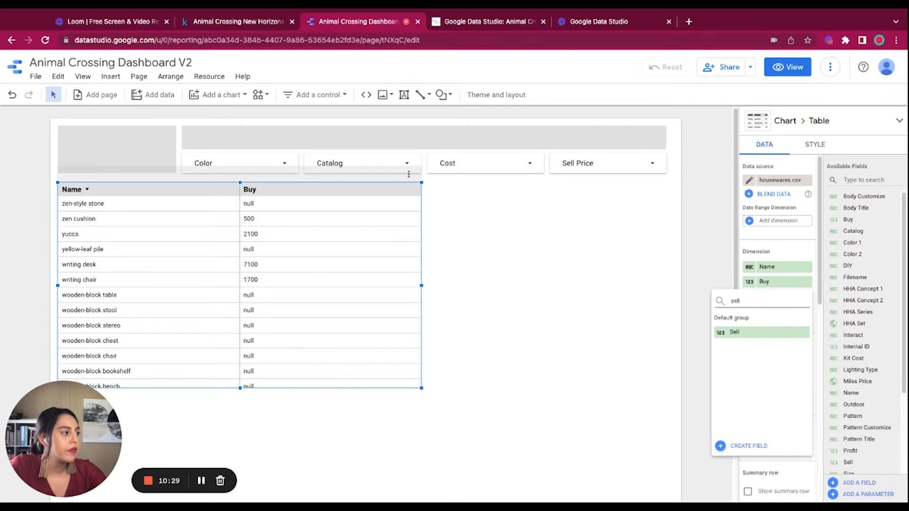
left_click(756, 332)
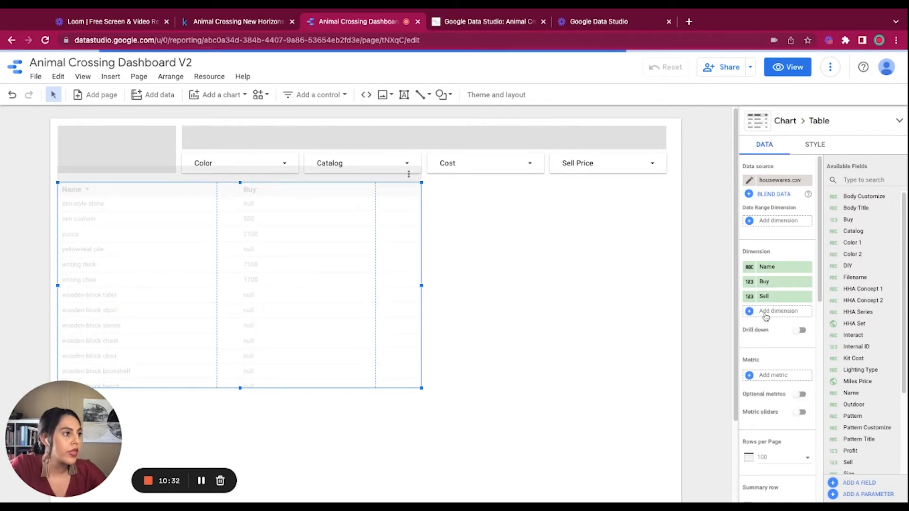
left_click(766, 313)
type("profit")
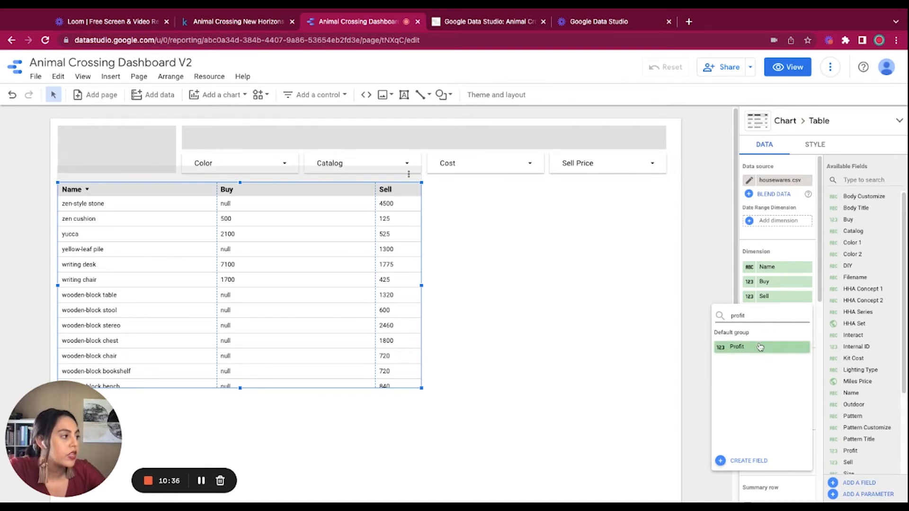
left_click(760, 347)
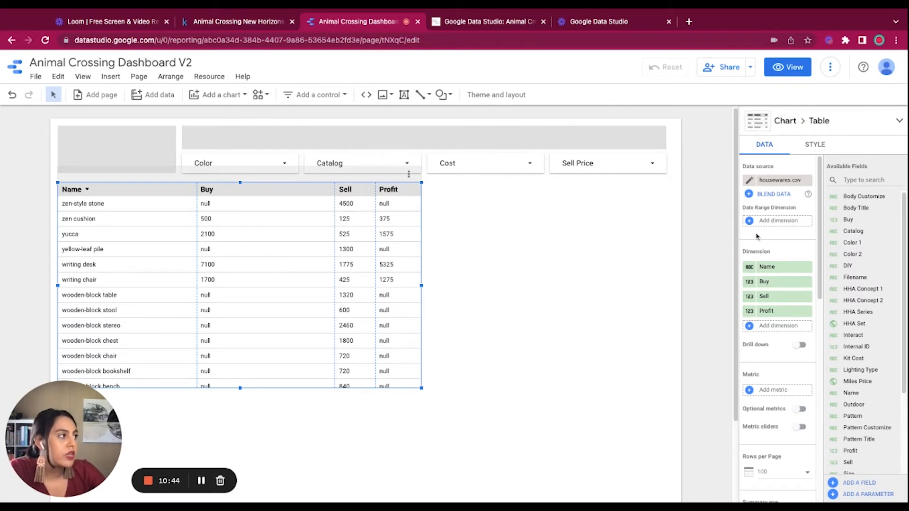
- Set the table's missing data to show "0"
left_click(815, 144)
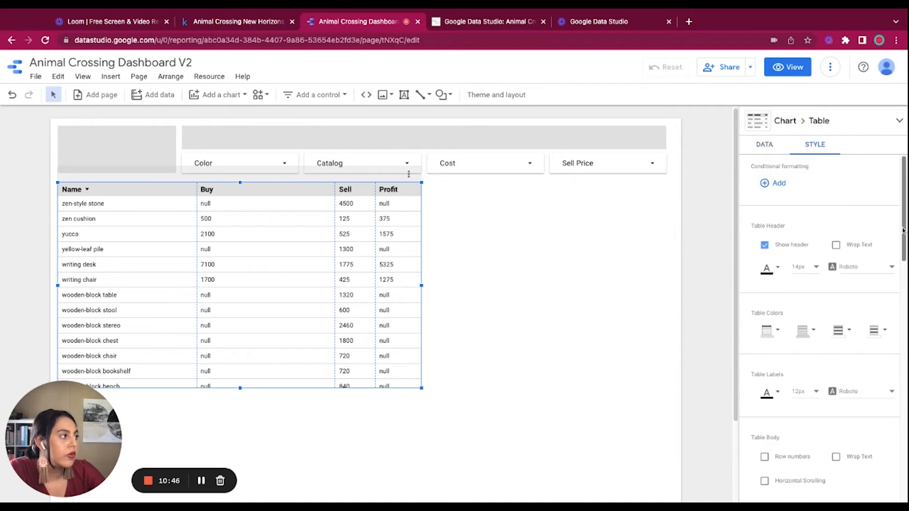
left_click_drag(903, 181, 904, 386)
scroll(801, 283, "up", 5)
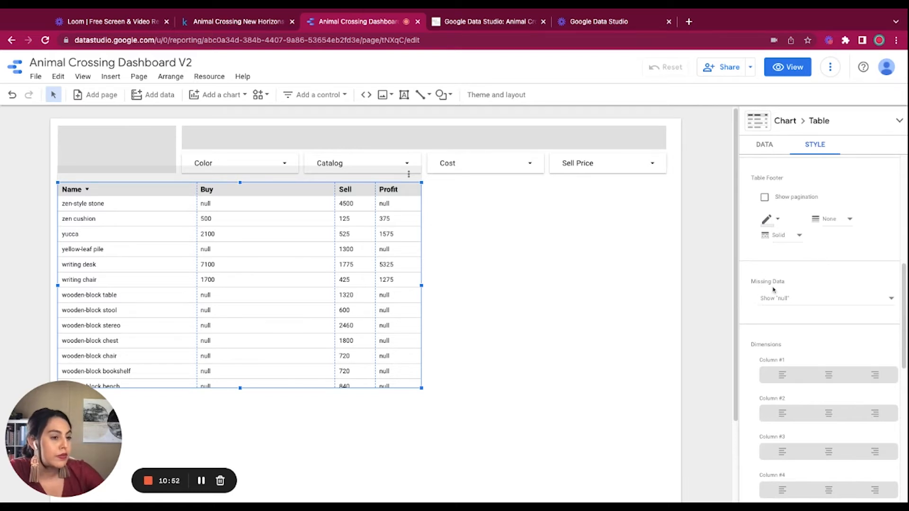
left_click(784, 299)
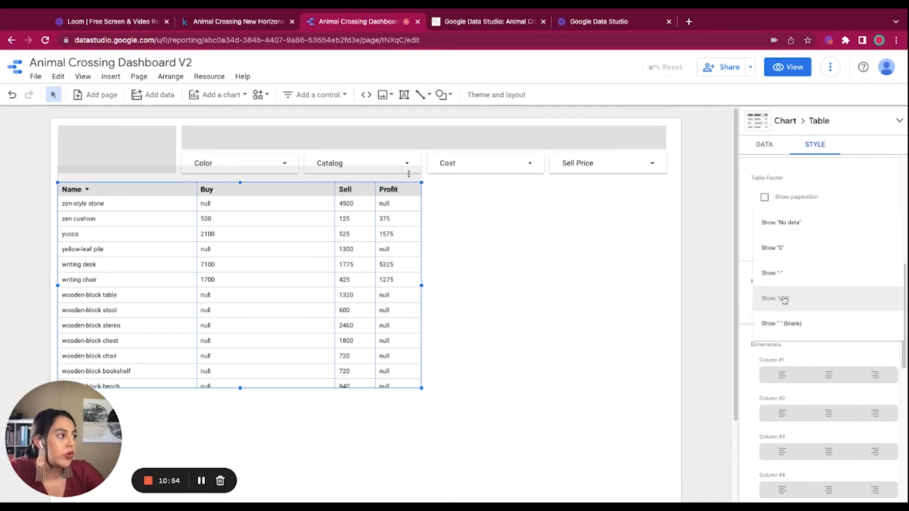
left_click(786, 253)
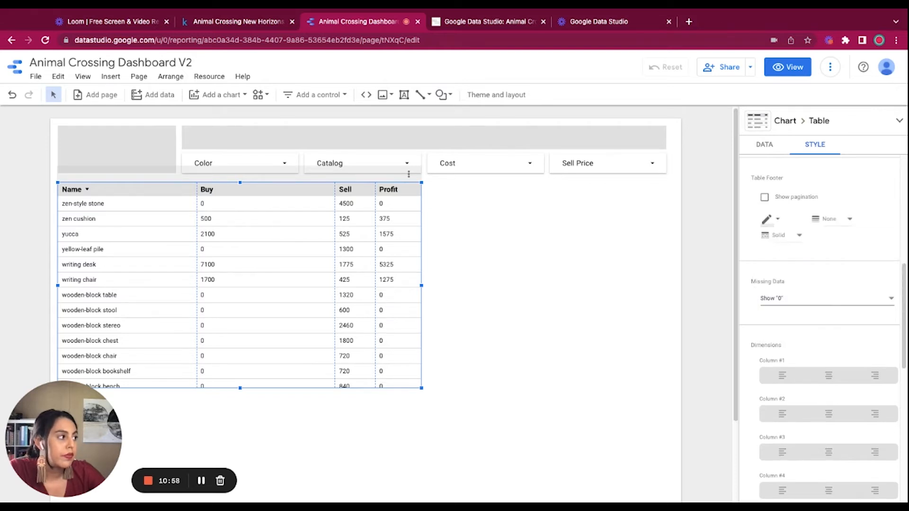
- Try showing the table's missing data as "-" and switch it back to "0"
left_click(787, 302)
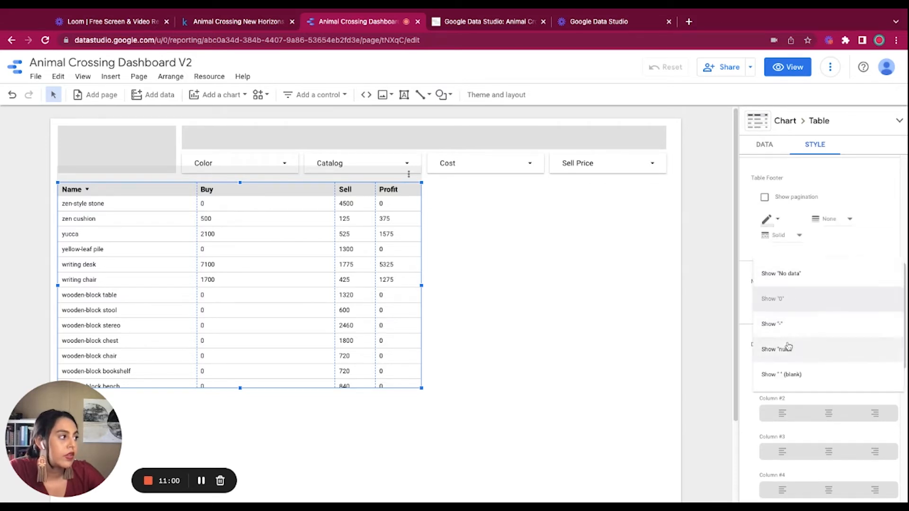
left_click(785, 325)
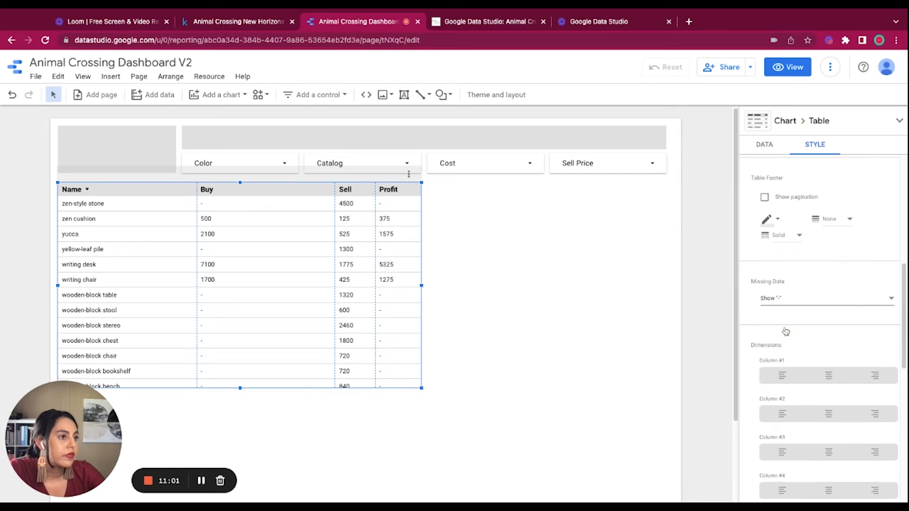
left_click(784, 302)
left_click(786, 274)
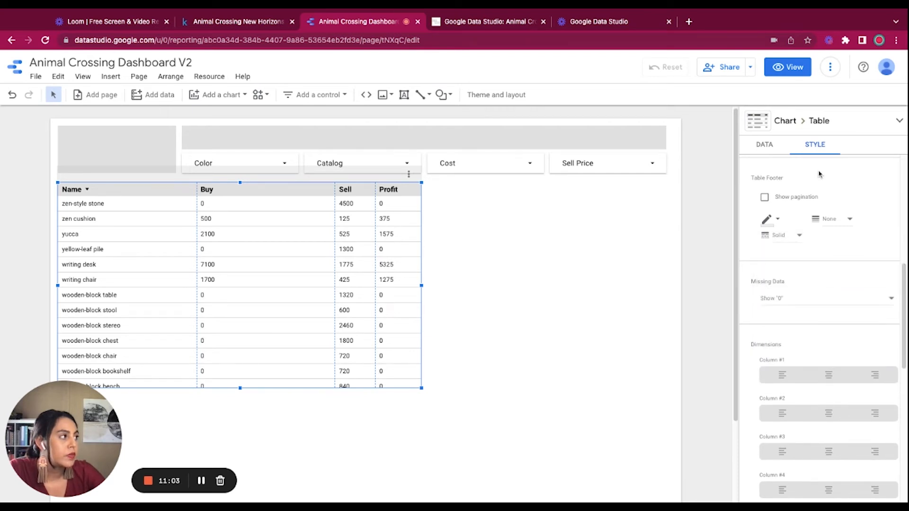
- Sort the table by Name in ascending order
left_click(760, 144)
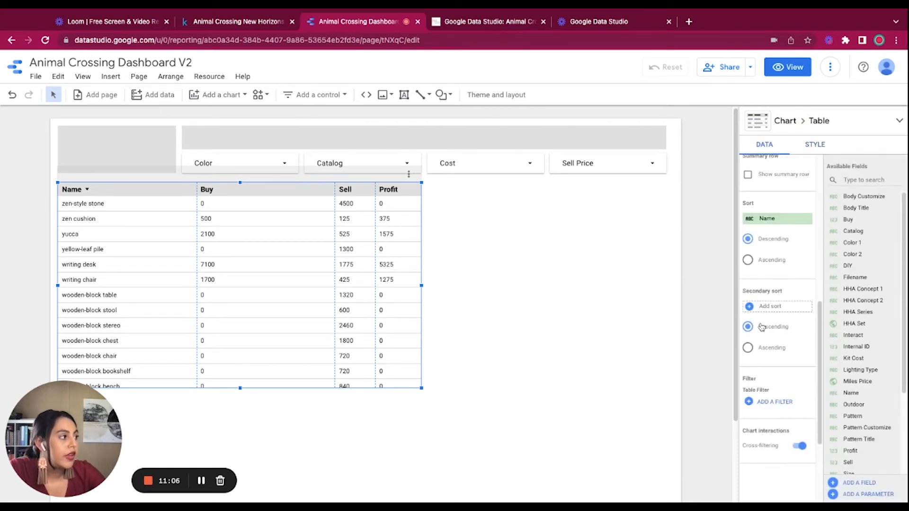
scroll(759, 252, "up", 1)
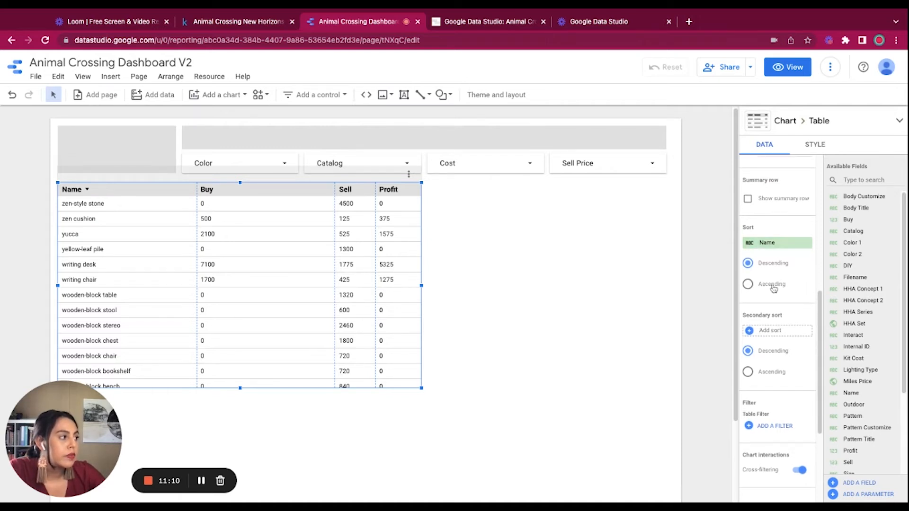
left_click(749, 285)
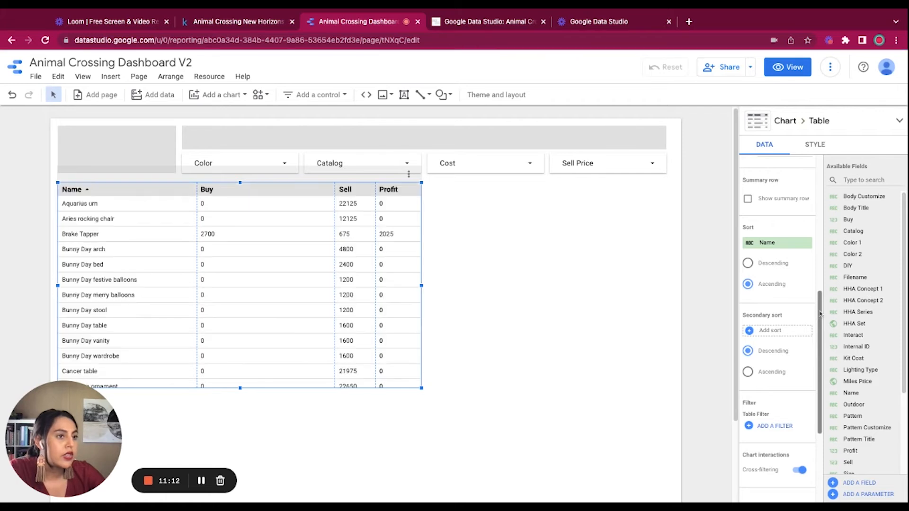
scroll(820, 314, "up", 10)
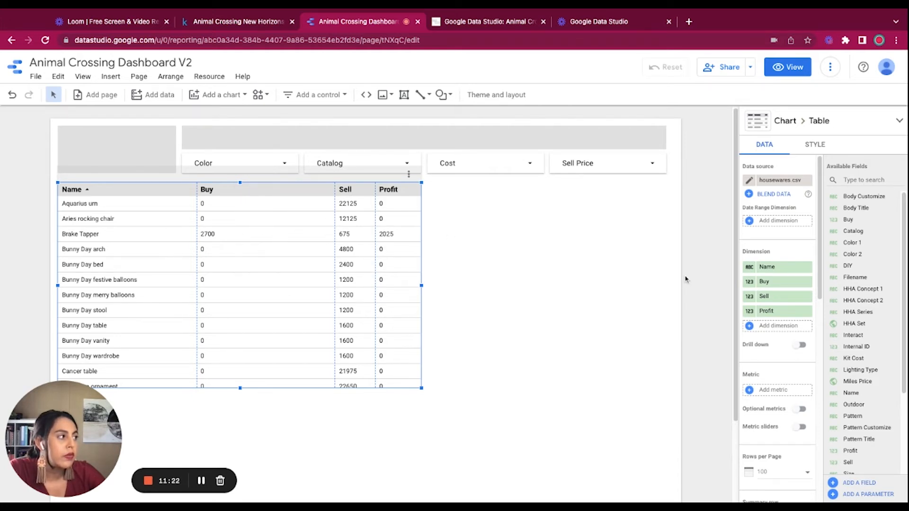
- Distribute the table's columns evenly and look through its rows
left_click(409, 178)
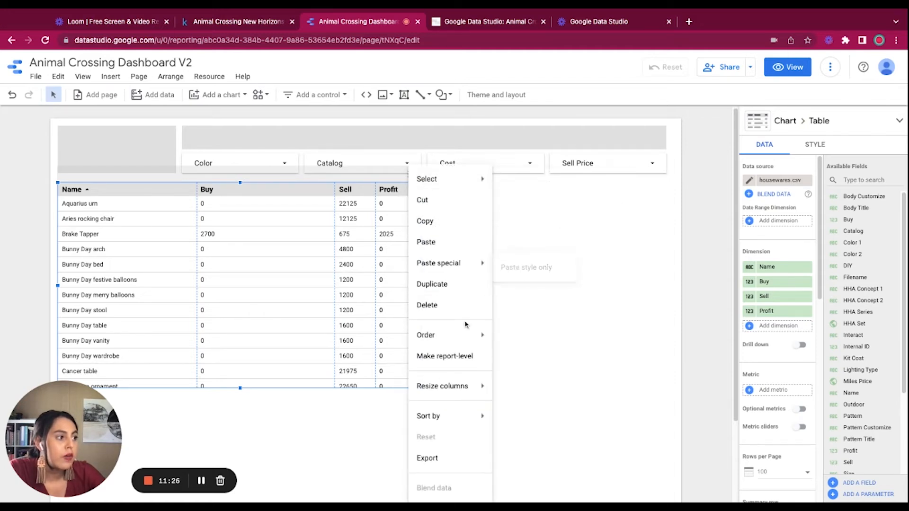
mouse_move(461, 389)
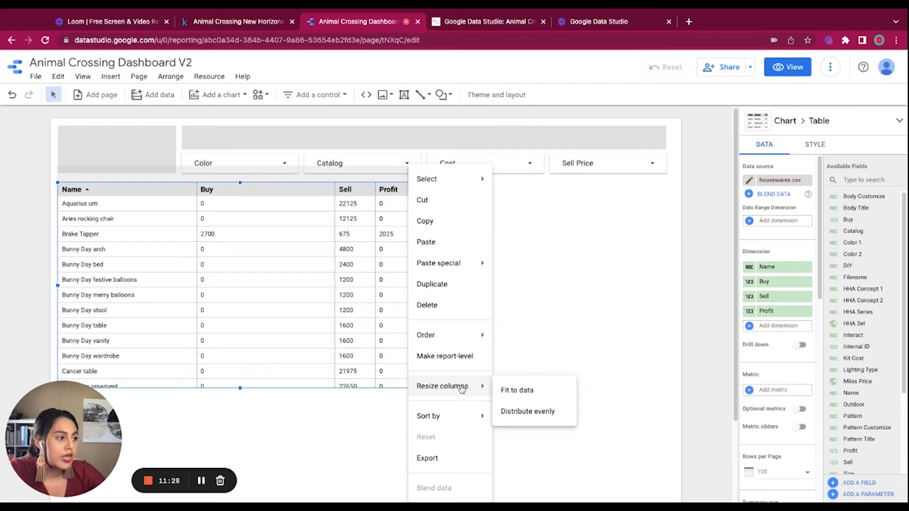
left_click(518, 415)
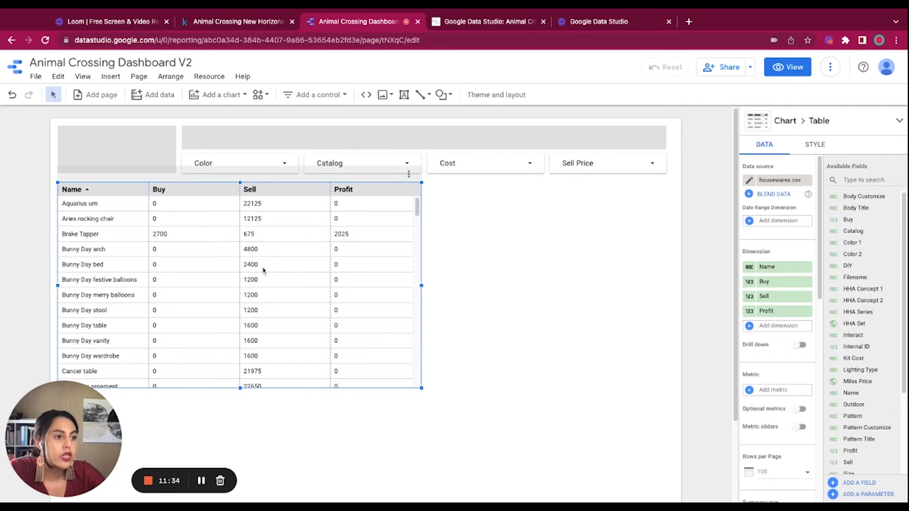
scroll(418, 207, "down", 10)
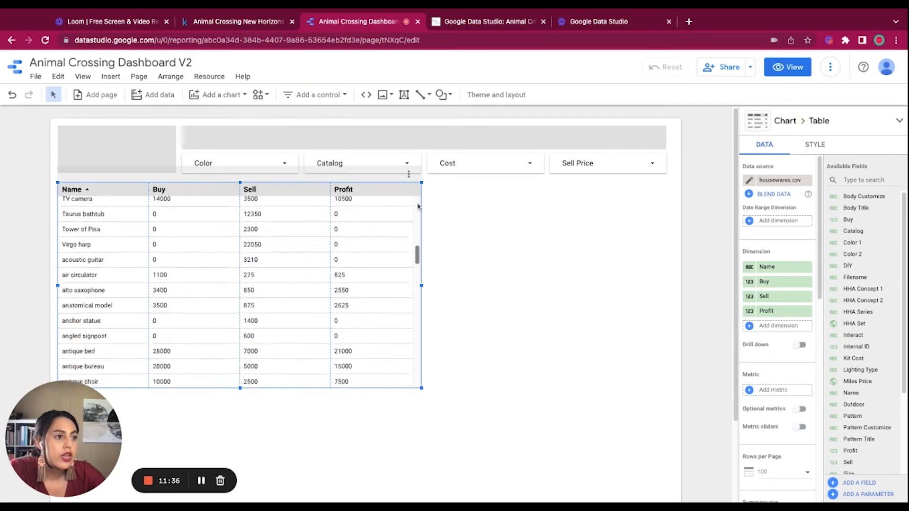
scroll(417, 207, "up", 10)
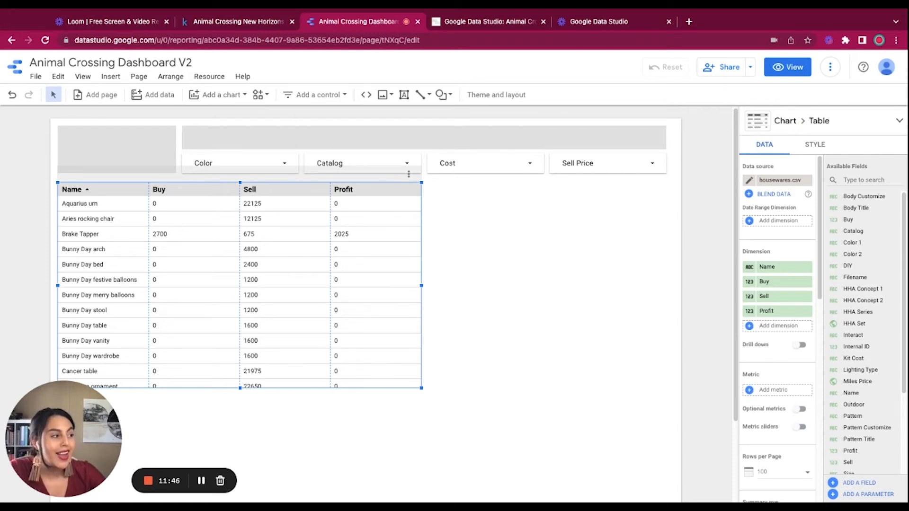
left_click(477, 265)
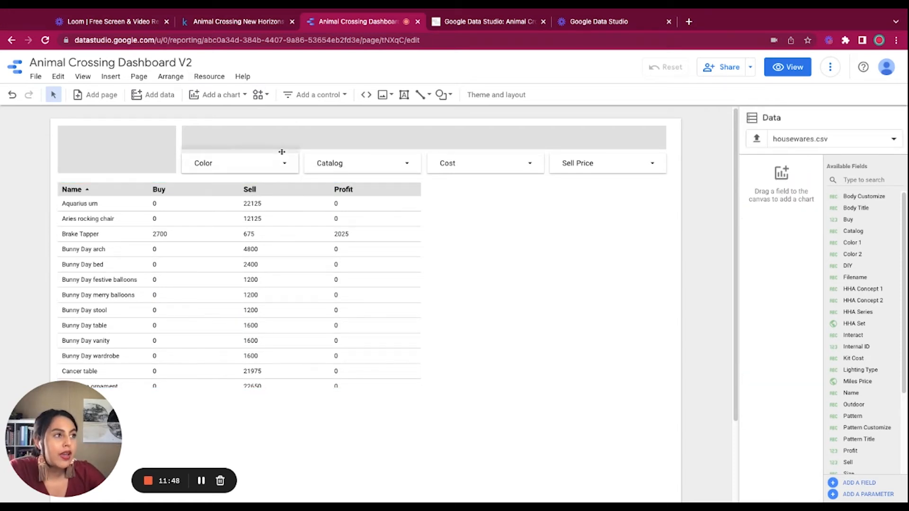
- Add a pie chart beside the table, below the Cost and Sell Price filters, and extend it down to the table's lower edge
left_click(308, 97)
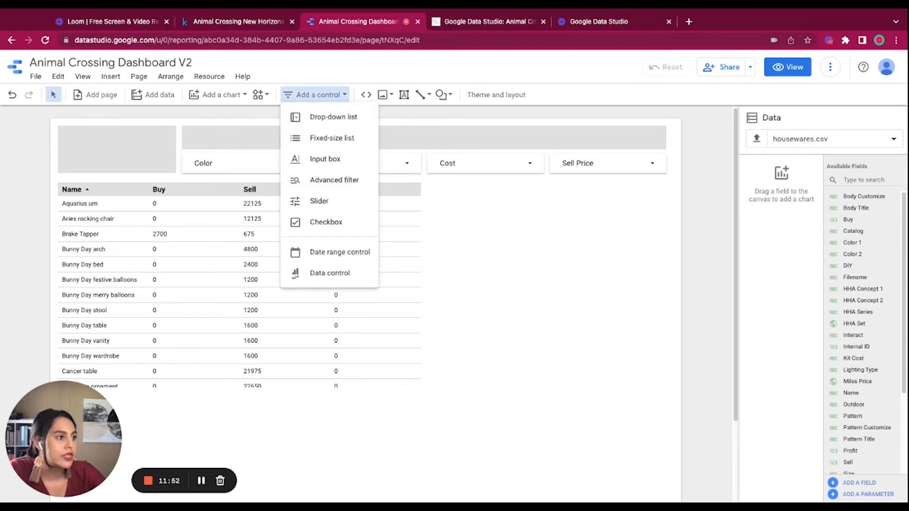
left_click(232, 97)
left_click(228, 96)
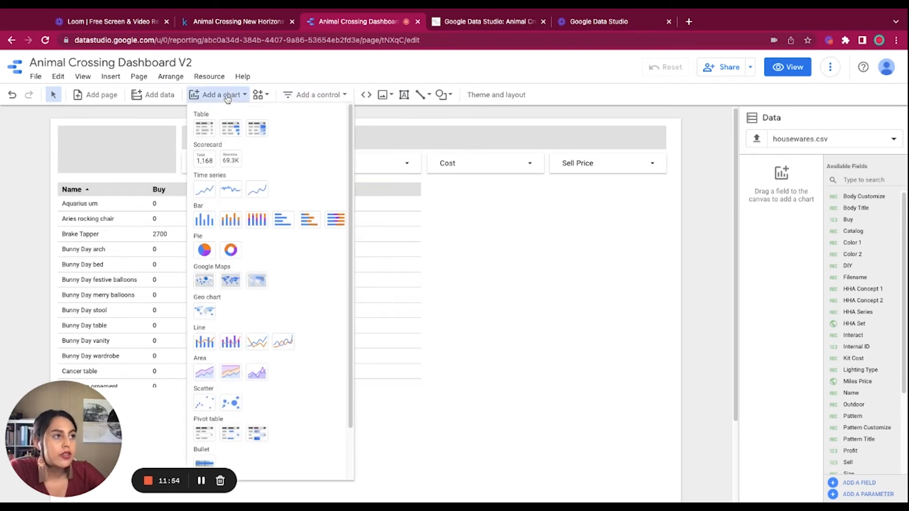
left_click(204, 250)
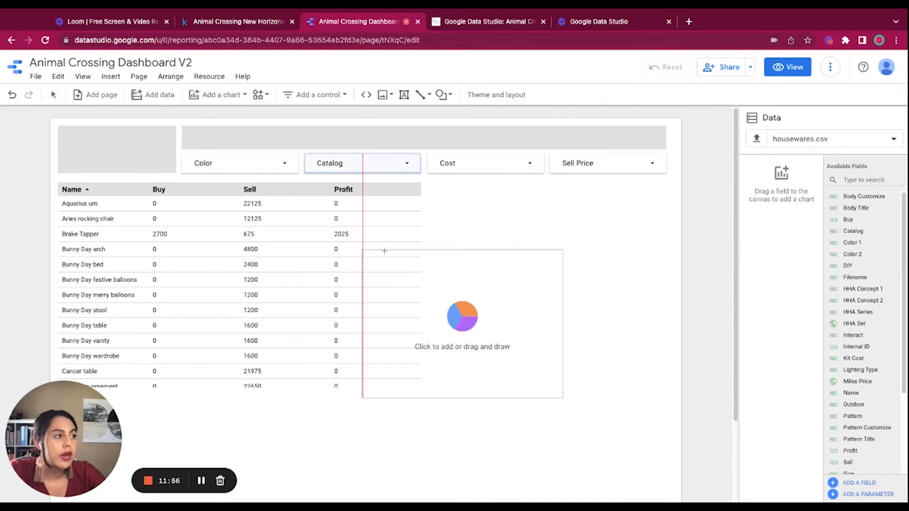
left_click(427, 182)
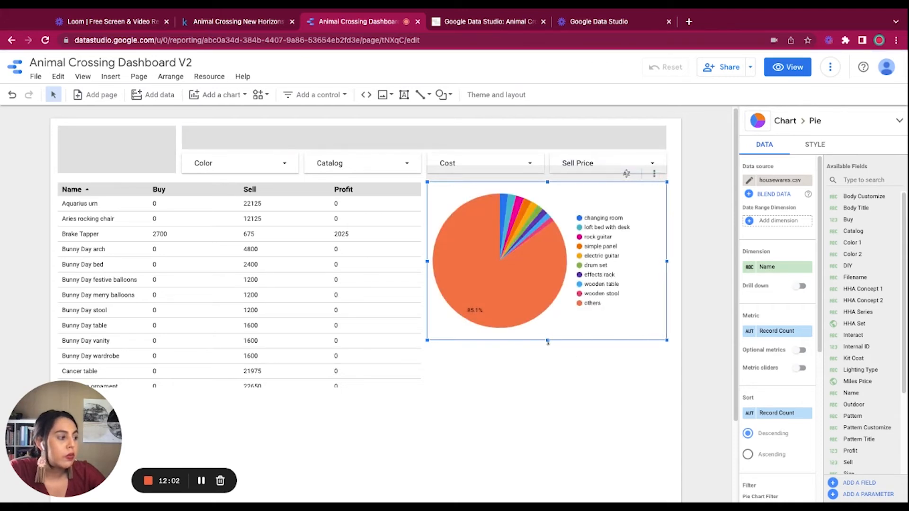
left_click_drag(547, 341, 547, 387)
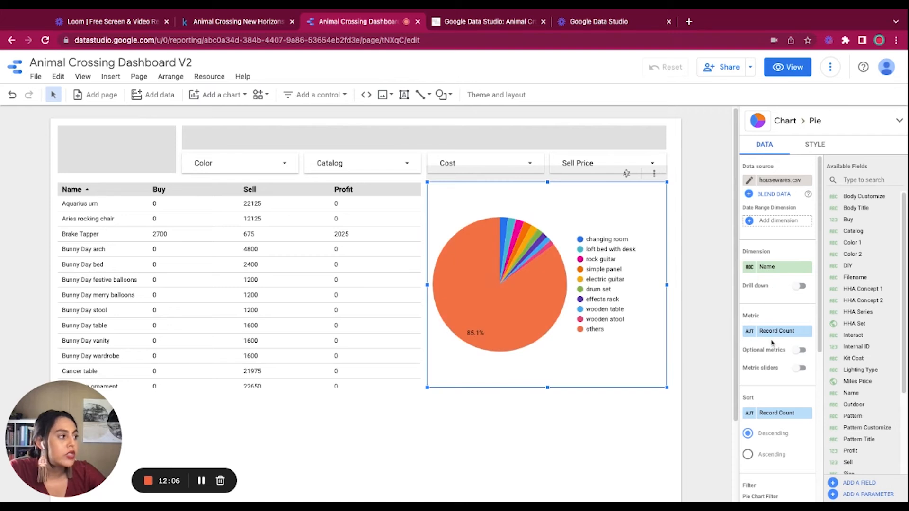
- Replace the pie chart's dimension with Catalog and inspect its slices
left_click(775, 268)
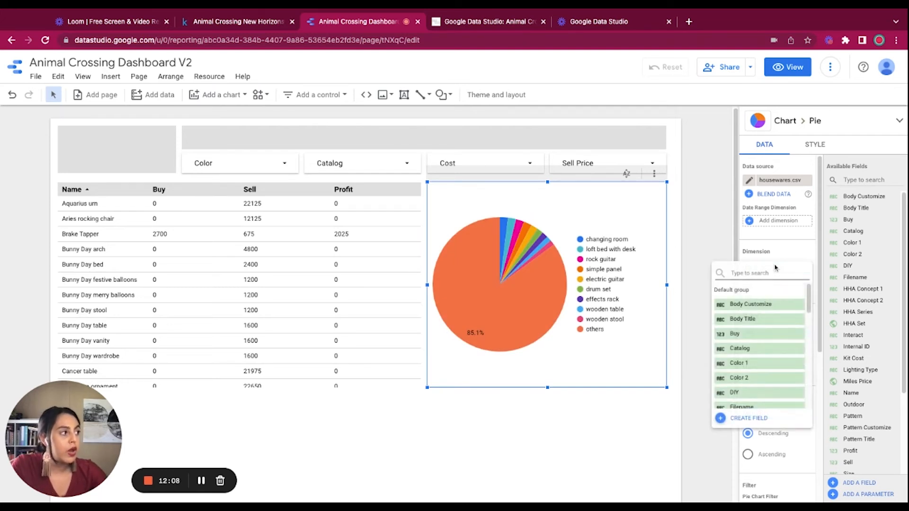
type("catalog")
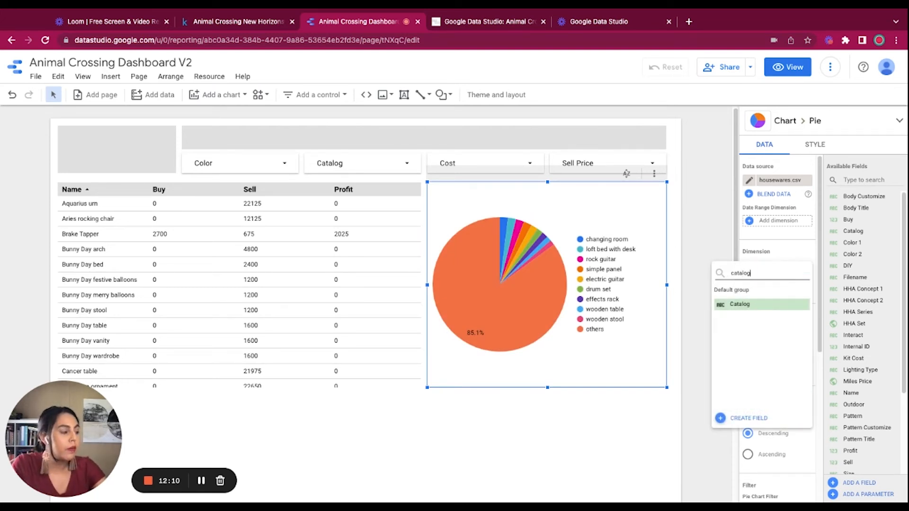
left_click(757, 304)
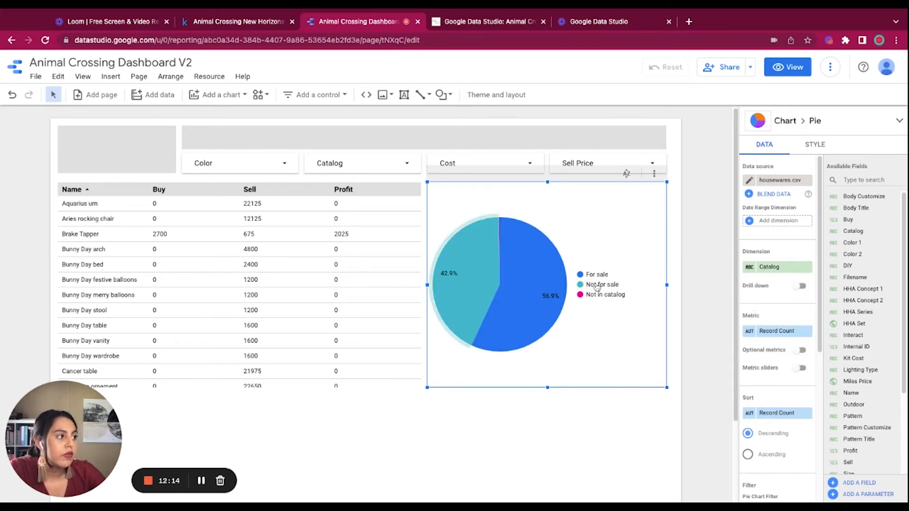
mouse_move(544, 284)
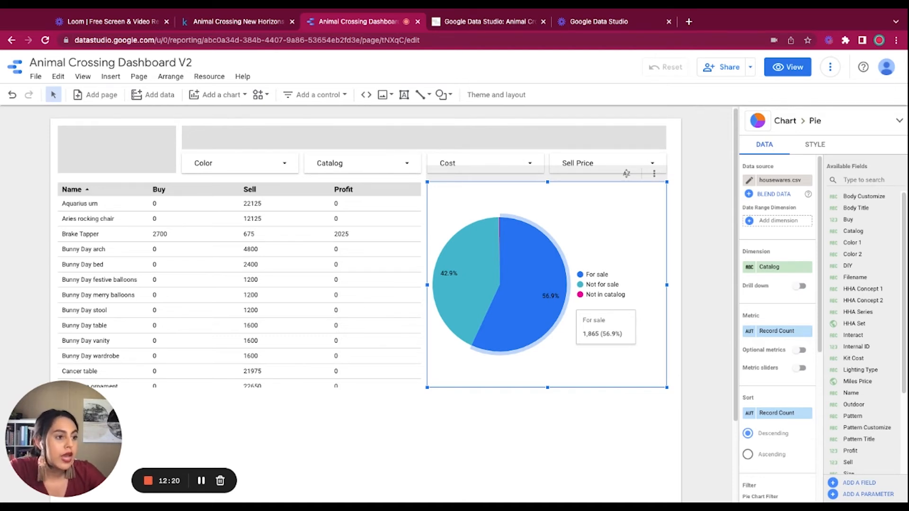
left_click(388, 440)
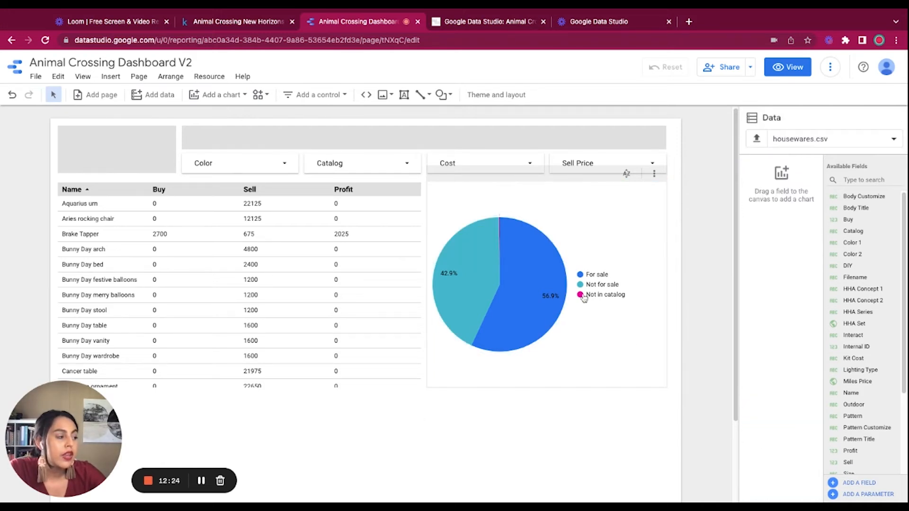
mouse_move(543, 258)
mouse_move(500, 225)
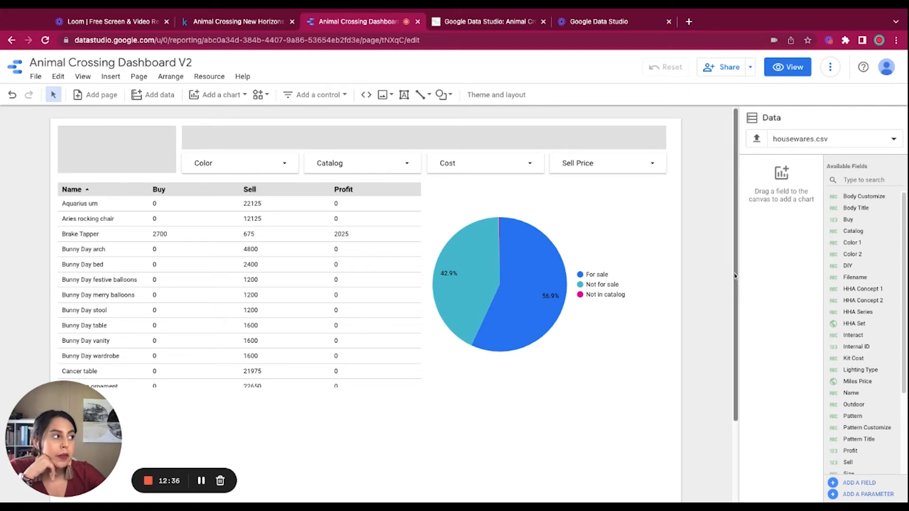
scroll(737, 270, "down", 2)
scroll(737, 270, "up", 2)
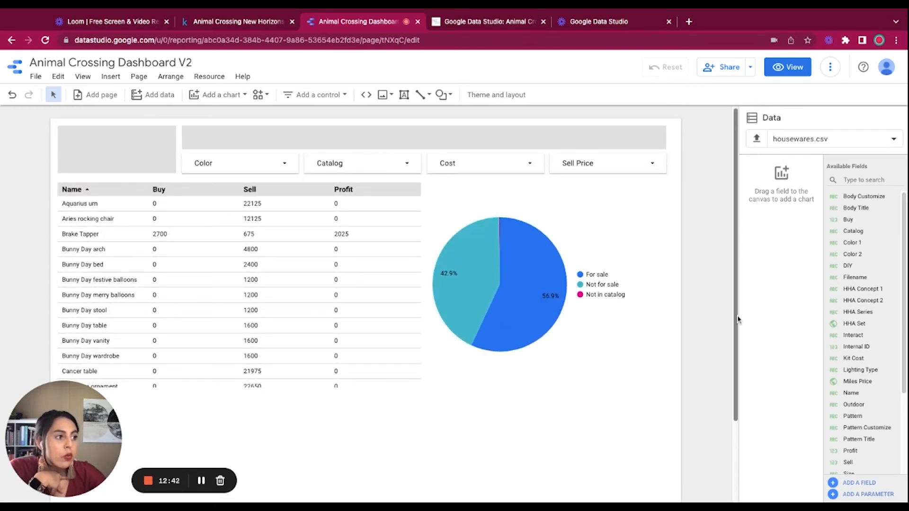
scroll(737, 319, "down", 2)
scroll(737, 319, "up", 2)
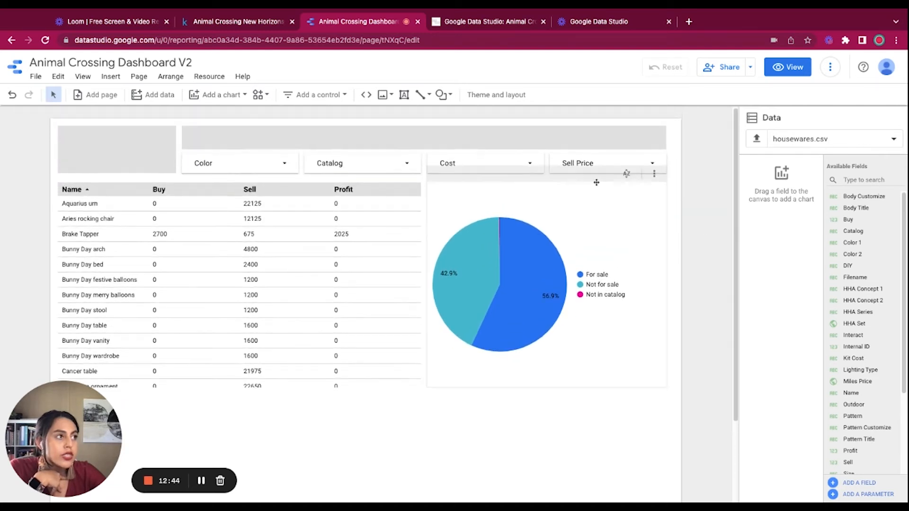
- Try out the Edge and Constellation themes on the report, opening the Catalog filter's list to preview the styling
left_click(497, 96)
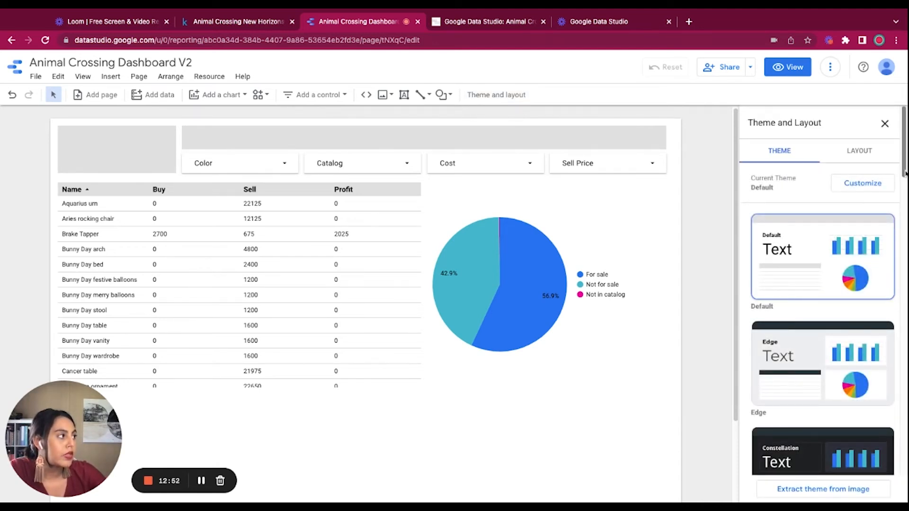
scroll(904, 173, "down", 2)
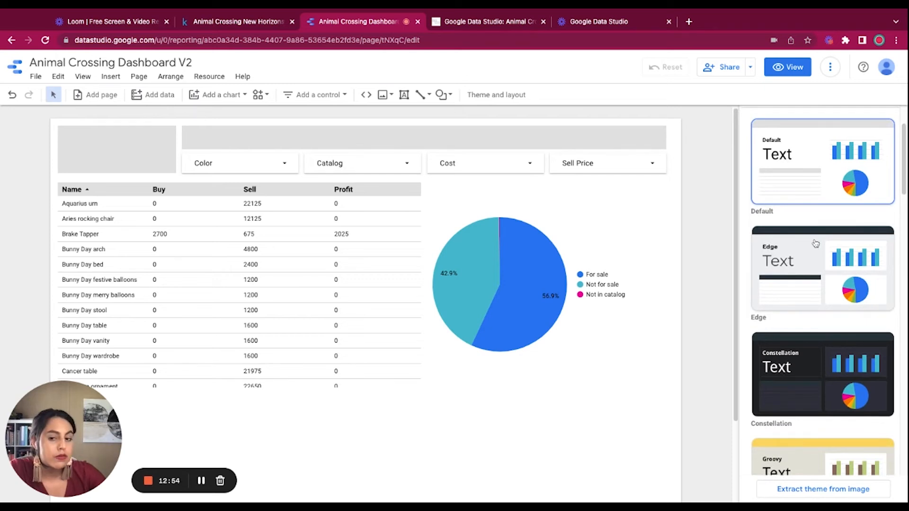
left_click(814, 243)
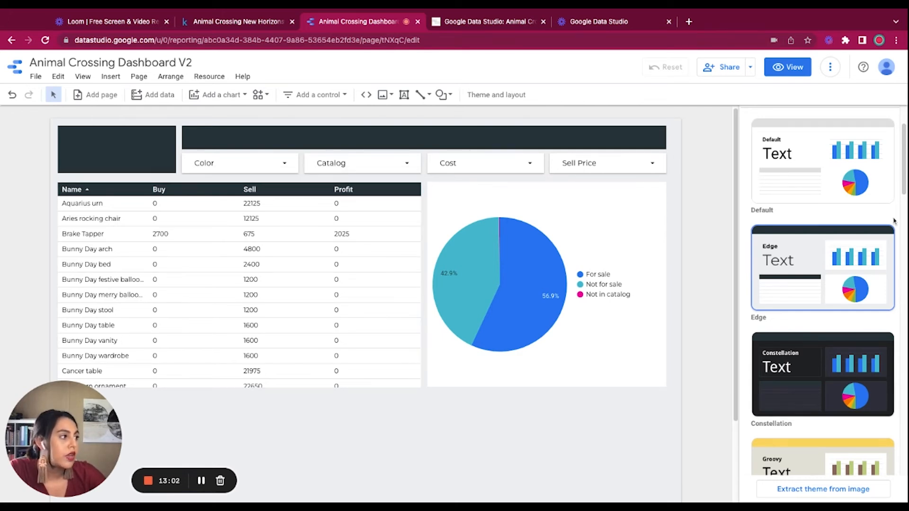
scroll(901, 198, "down", 2)
left_click(801, 270)
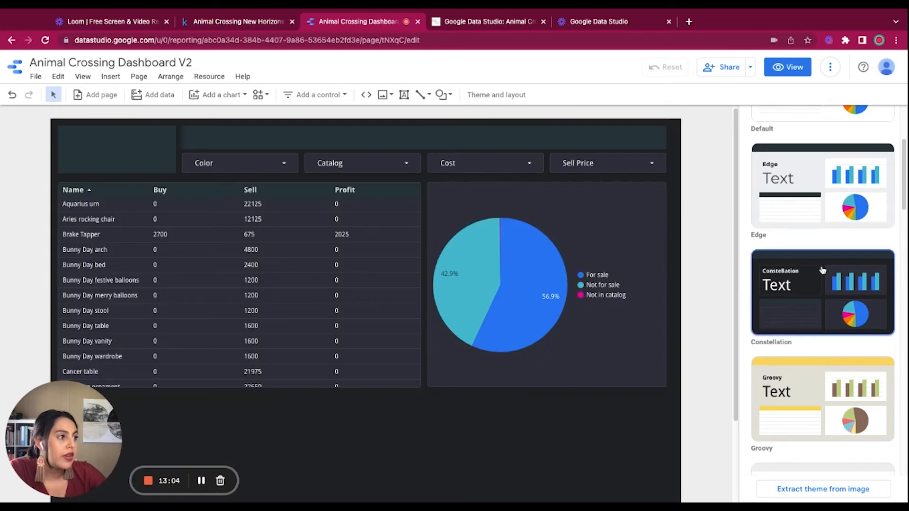
left_click(405, 164)
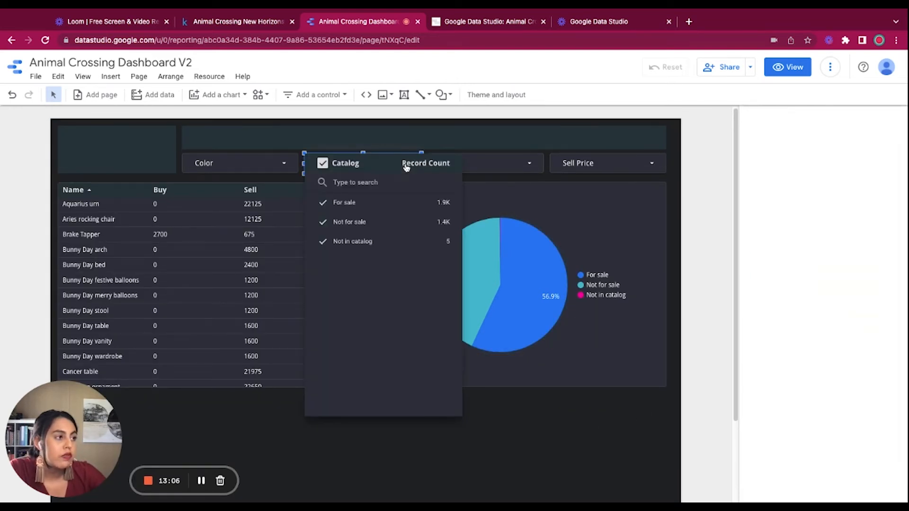
left_click(509, 432)
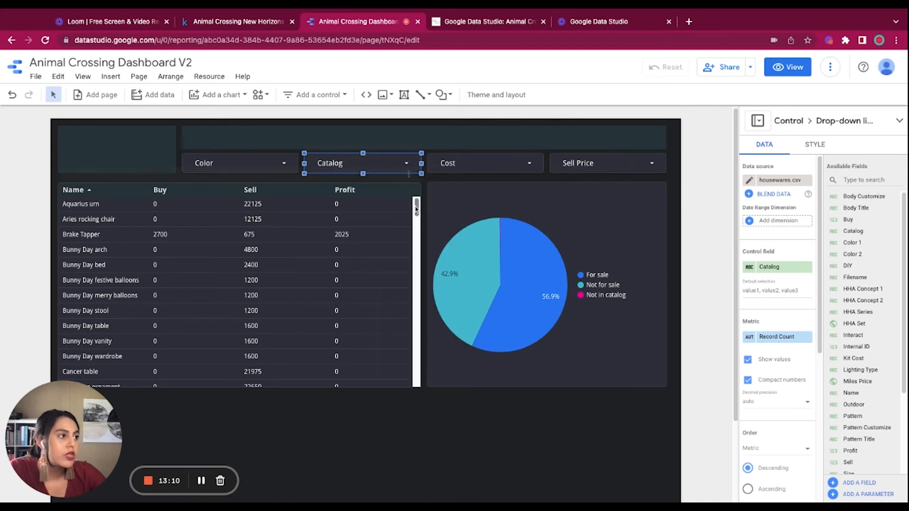
- Apply the Groovy theme to the report
left_click(496, 95)
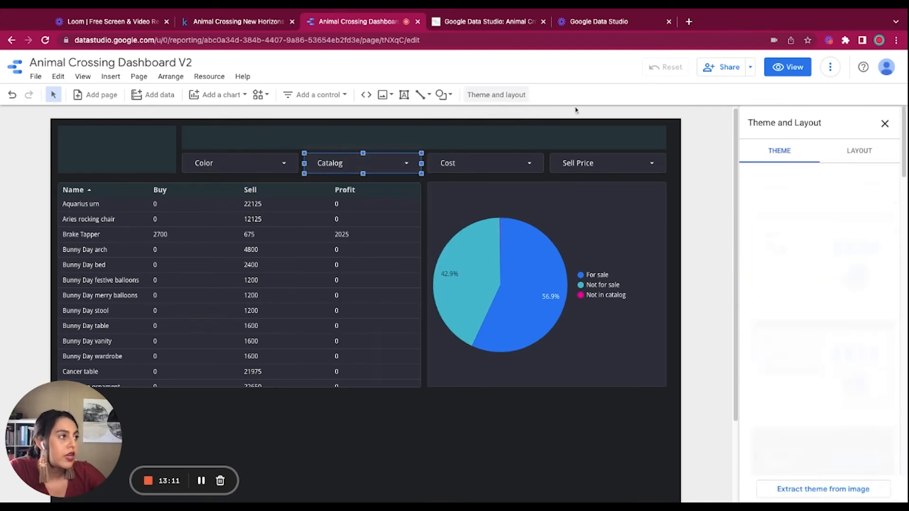
scroll(814, 243, "down", 6)
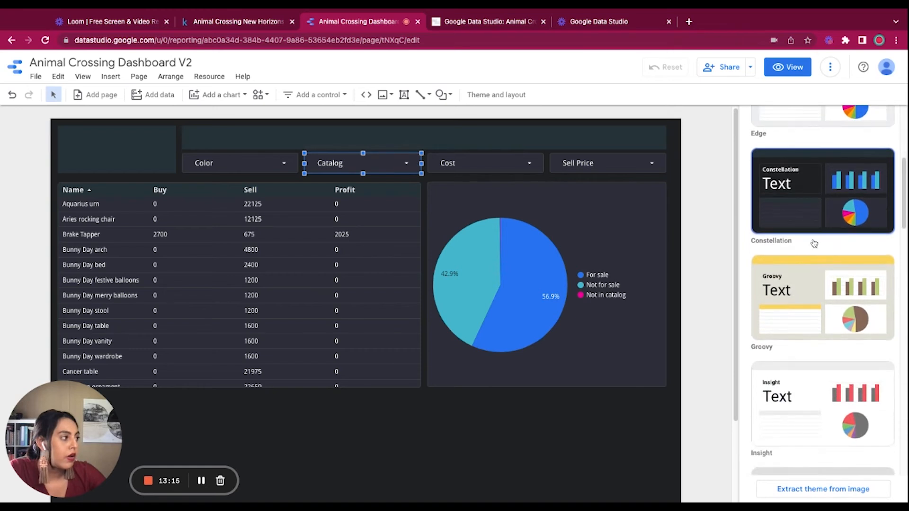
left_click(774, 283)
left_click(405, 455)
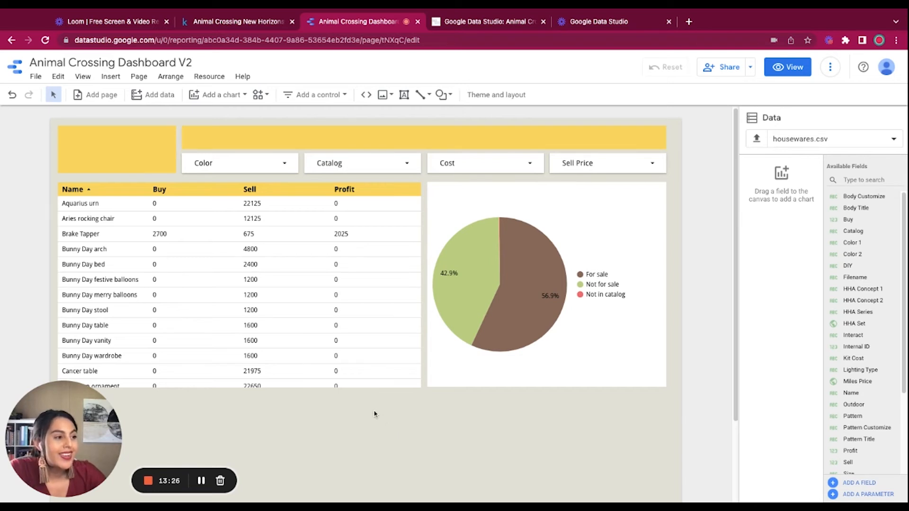
scroll(735, 305, "down", 2)
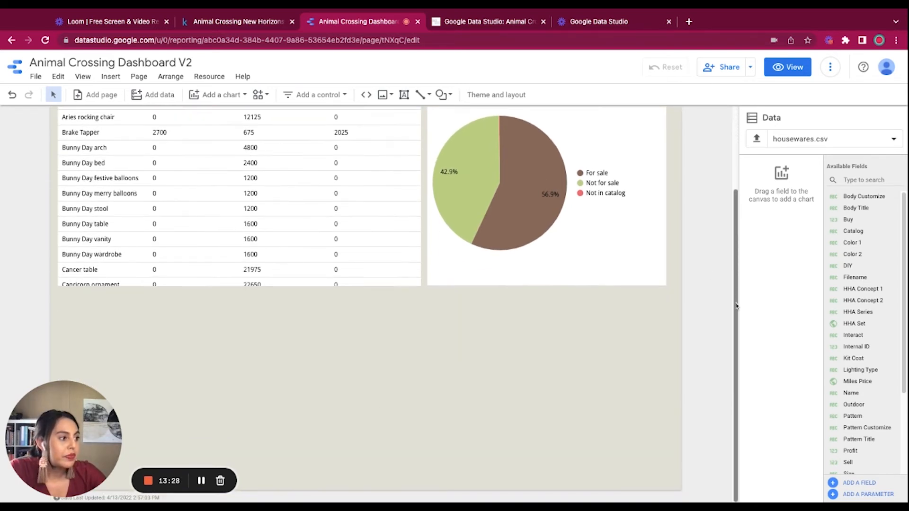
scroll(736, 305, "up", 2)
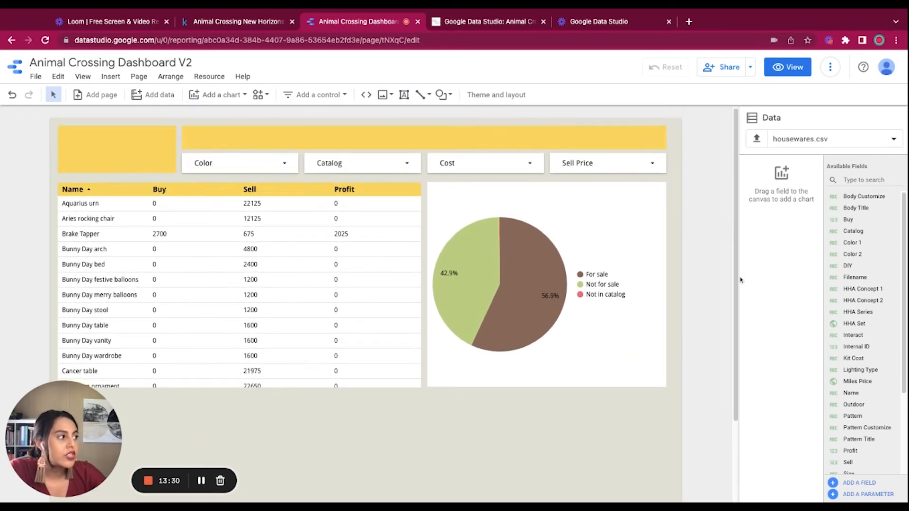
scroll(739, 279, "down", 2)
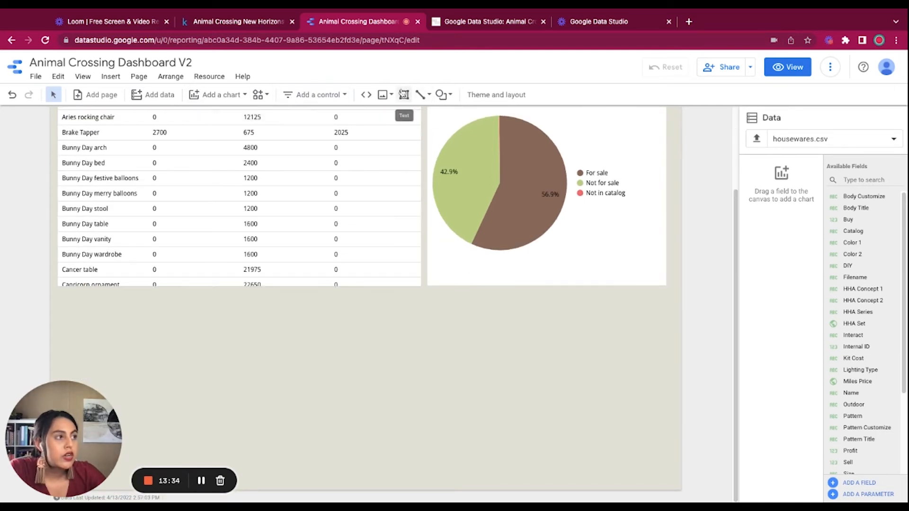
scroll(735, 260, "up", 2)
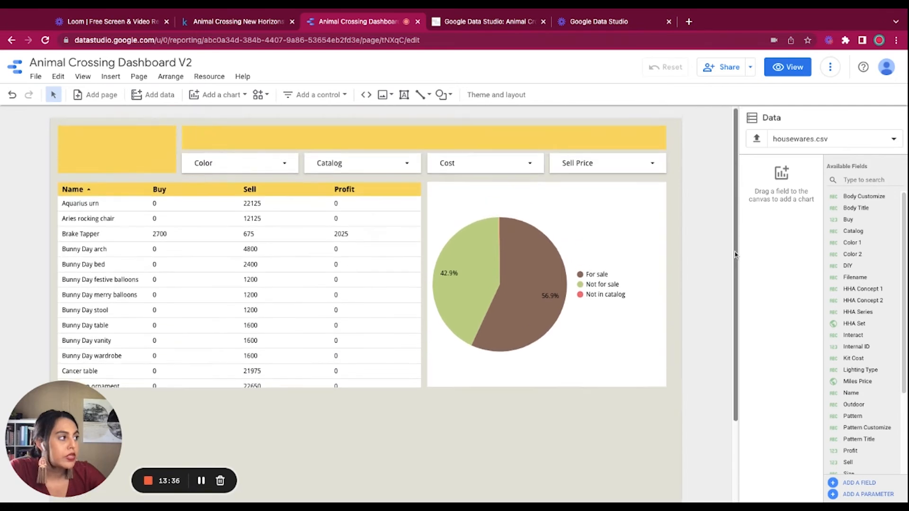
- Replace the wide yellow rectangle above the filters with a text box of the same width reading "ANIMAL CROSSING DASHBOARD"
left_click(396, 137)
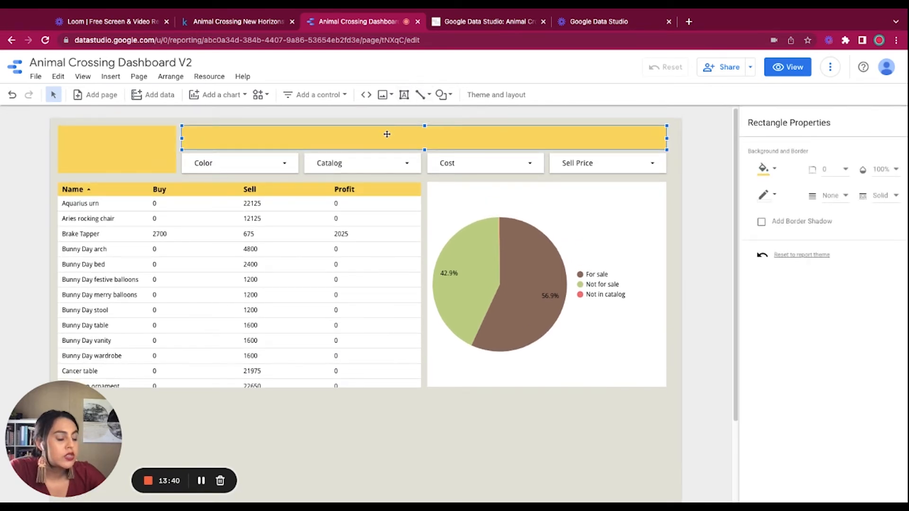
key("Delete")
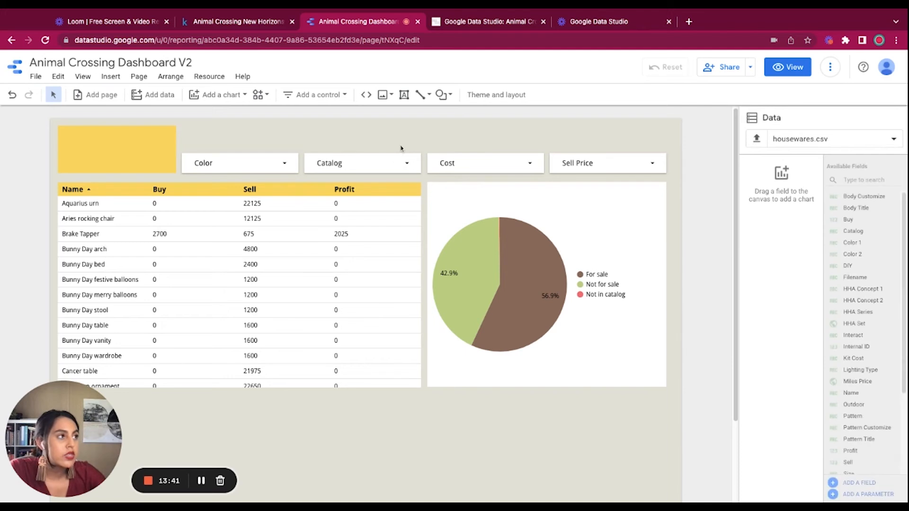
left_click(403, 95)
left_click_drag(183, 127, 666, 140)
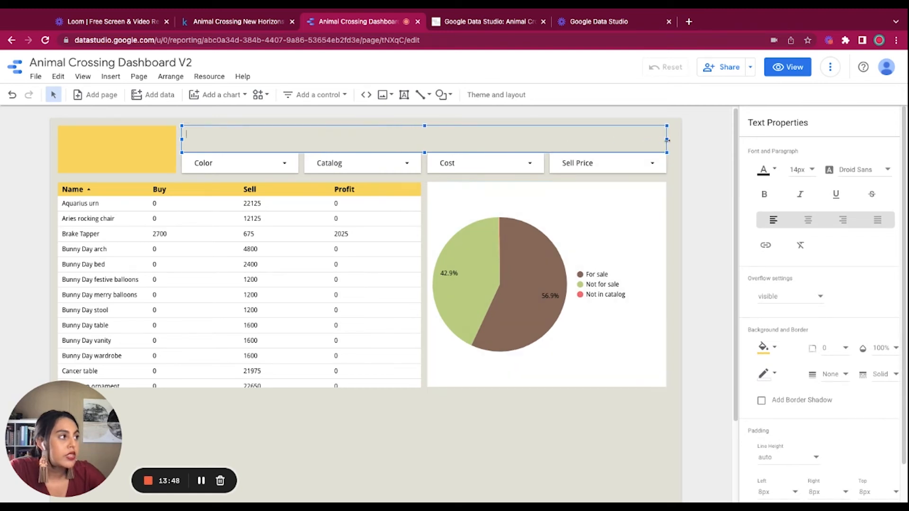
left_click_drag(424, 153, 424, 146)
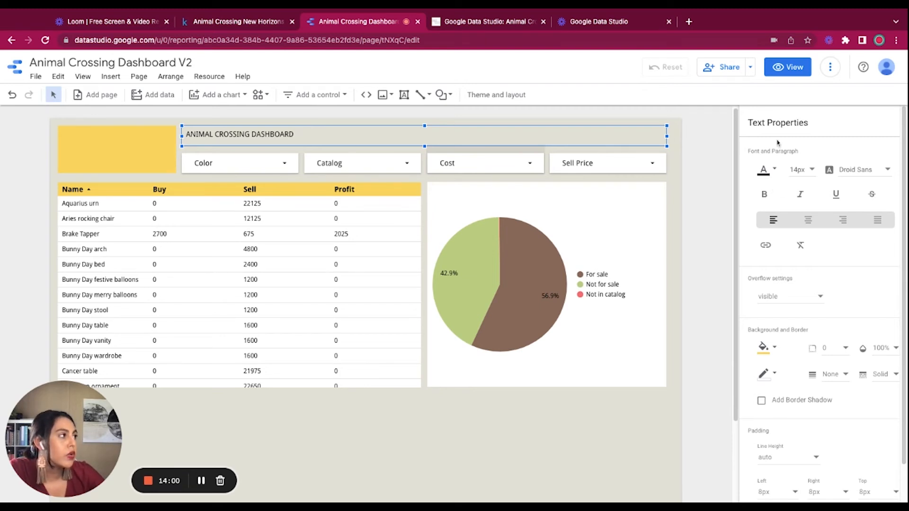
- Set the dashboard title's font size to 24px and center the text in its box
left_click(812, 174)
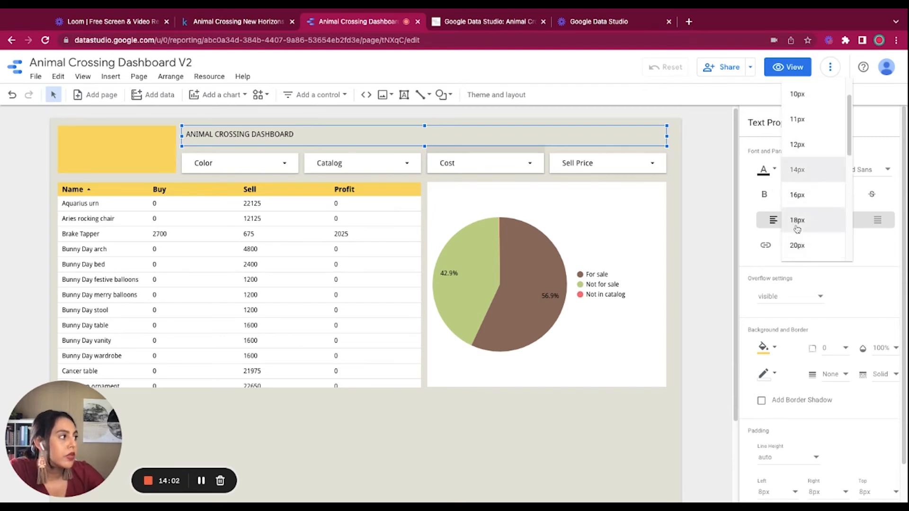
left_click(797, 221)
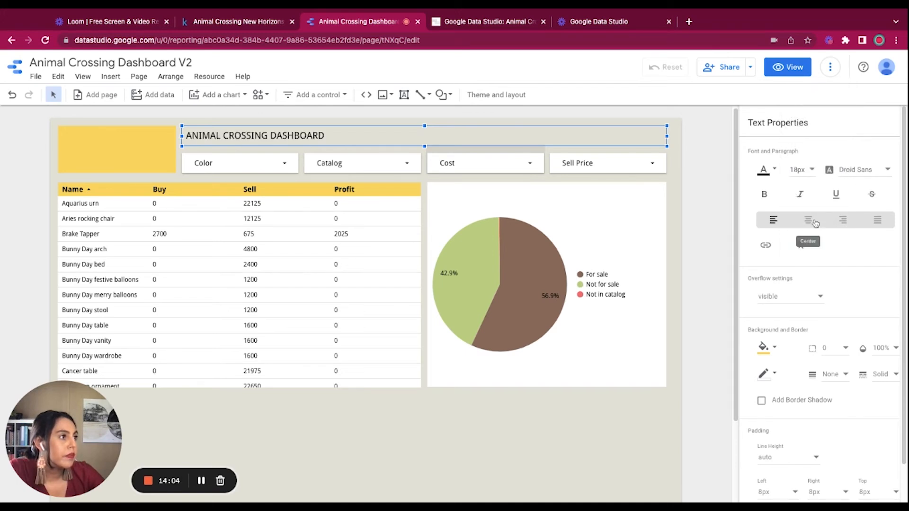
left_click(815, 222)
left_click(810, 171)
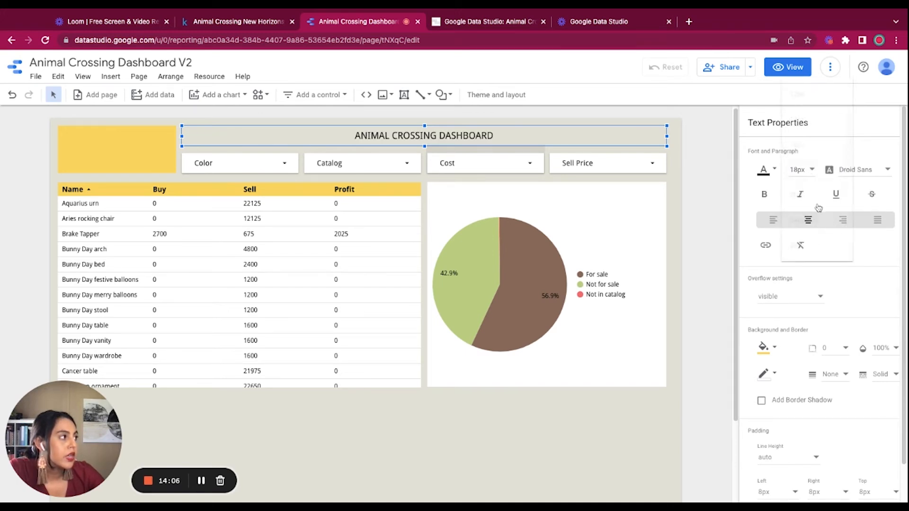
scroll(812, 189, "down", 1)
left_click(812, 191)
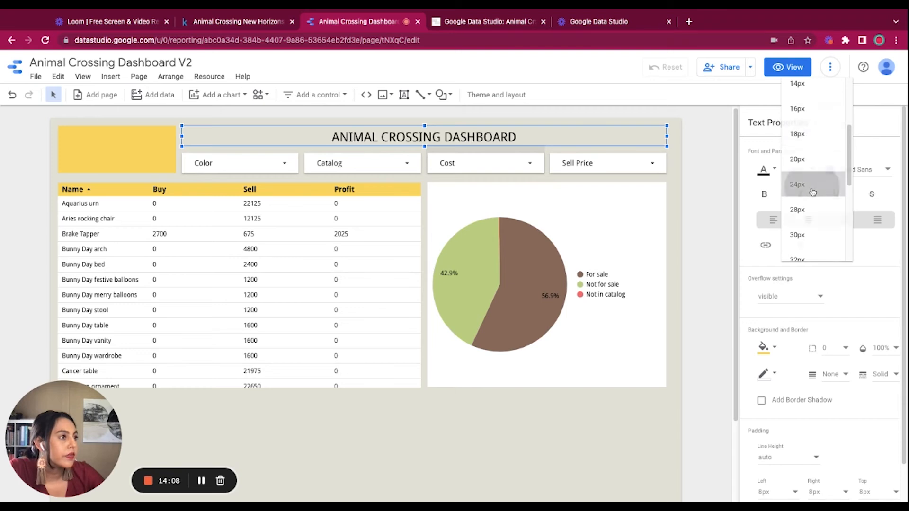
left_click(772, 220)
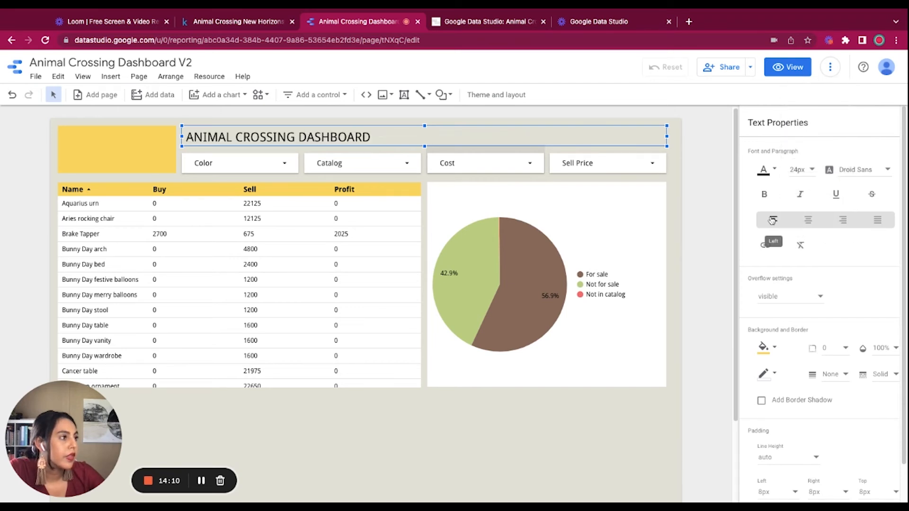
left_click(807, 221)
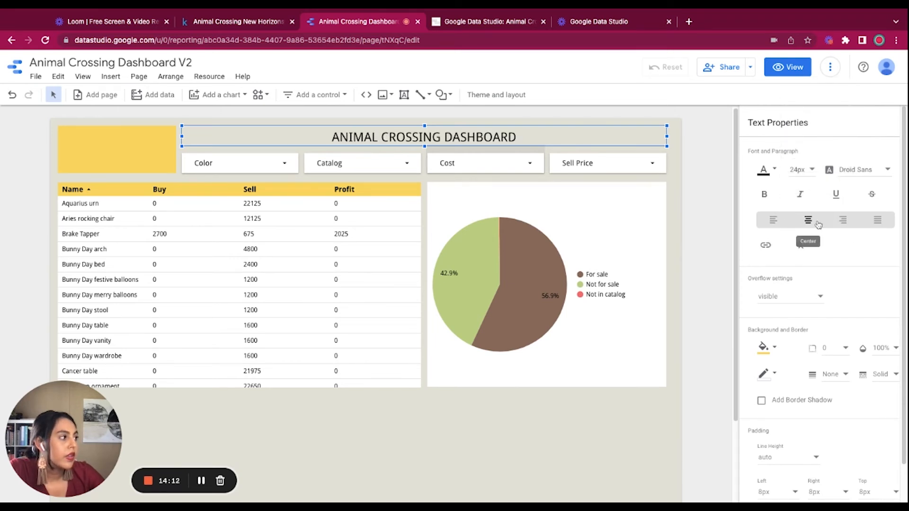
- Try the theme's brown and mauve colors on the title text, and a black background behind it
scroll(904, 244, "down", 2)
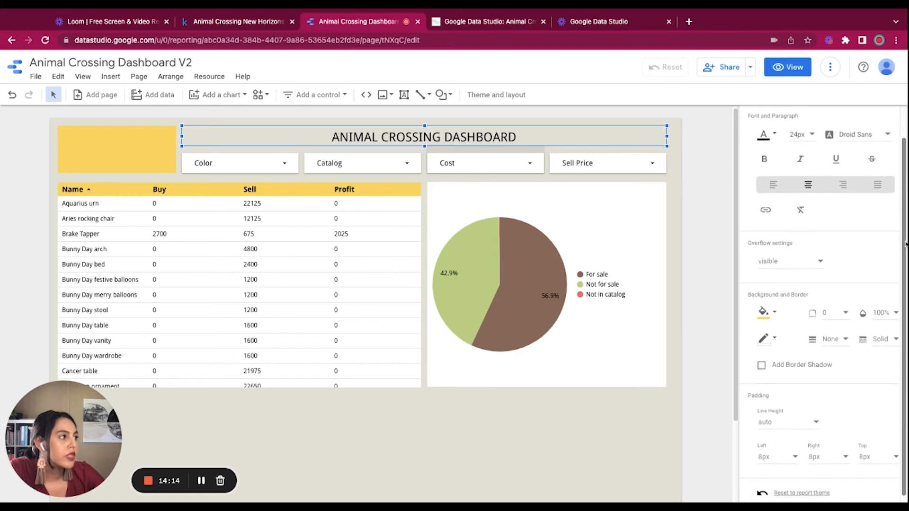
left_click(763, 307)
left_click(792, 220)
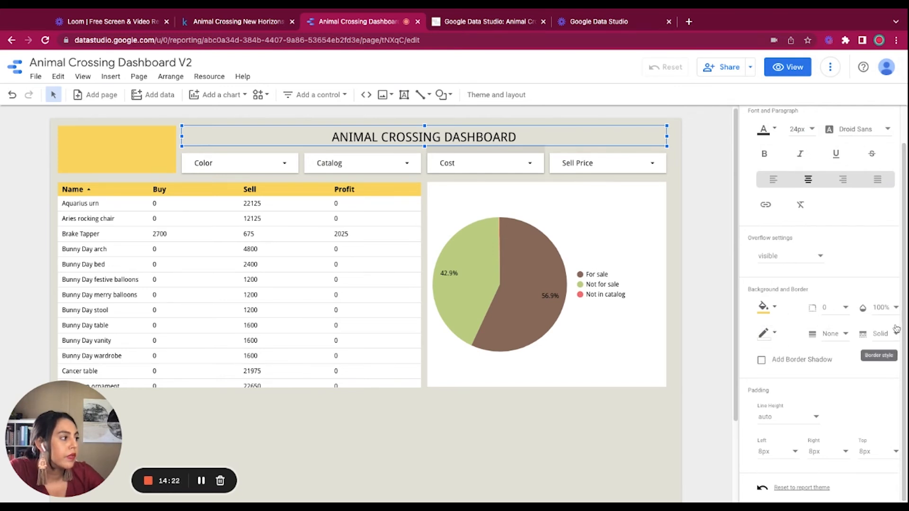
scroll(895, 308, "up", 2)
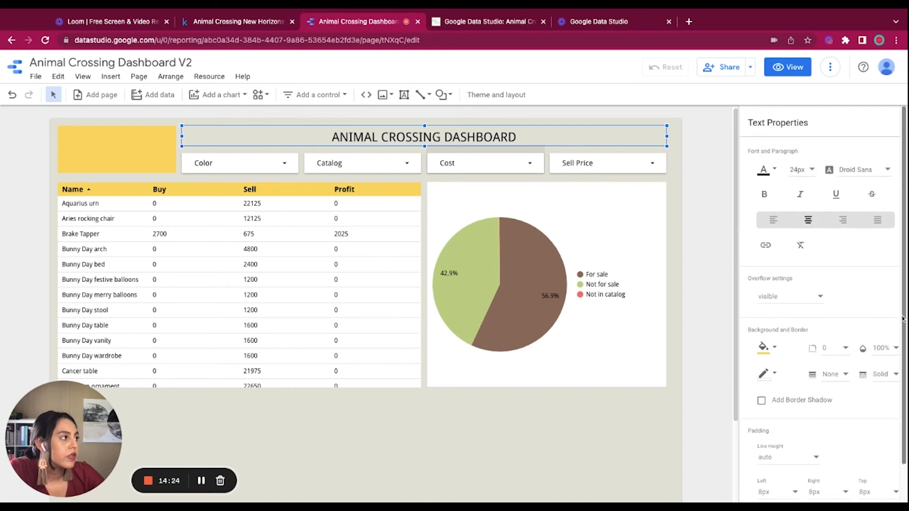
left_click(774, 171)
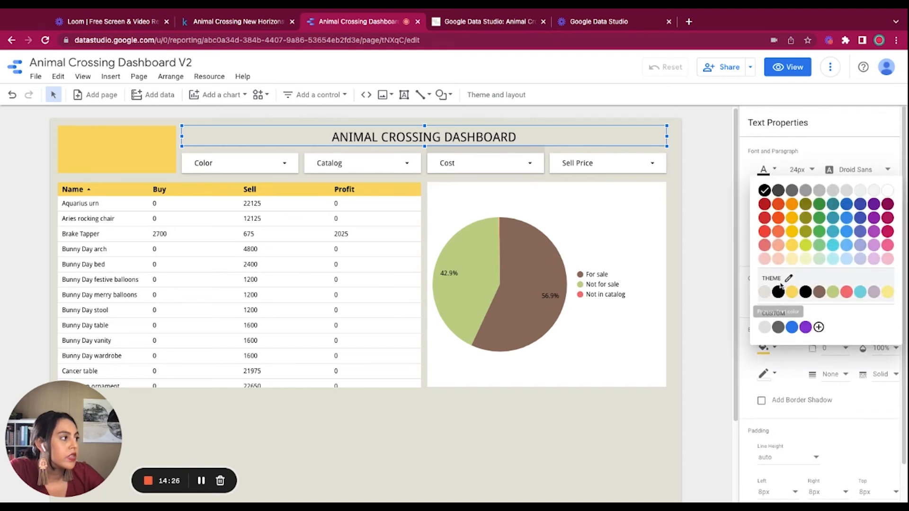
left_click(819, 292)
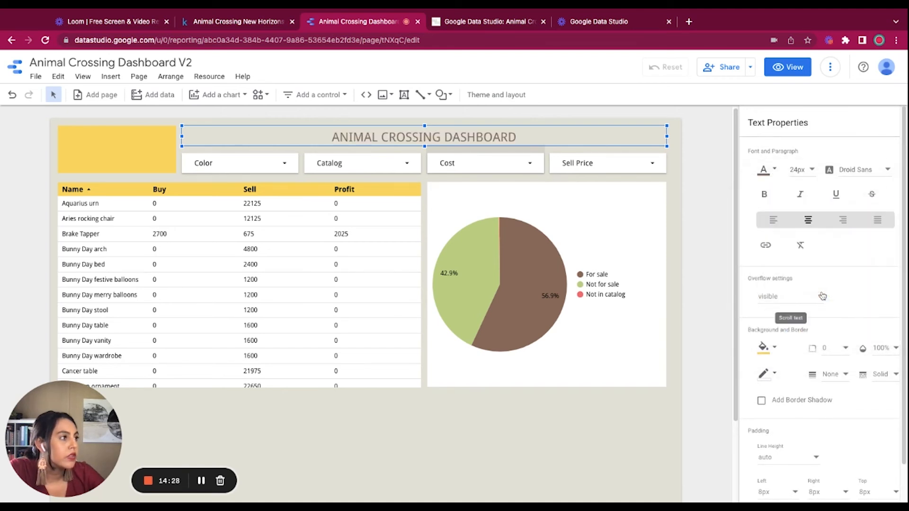
left_click(771, 174)
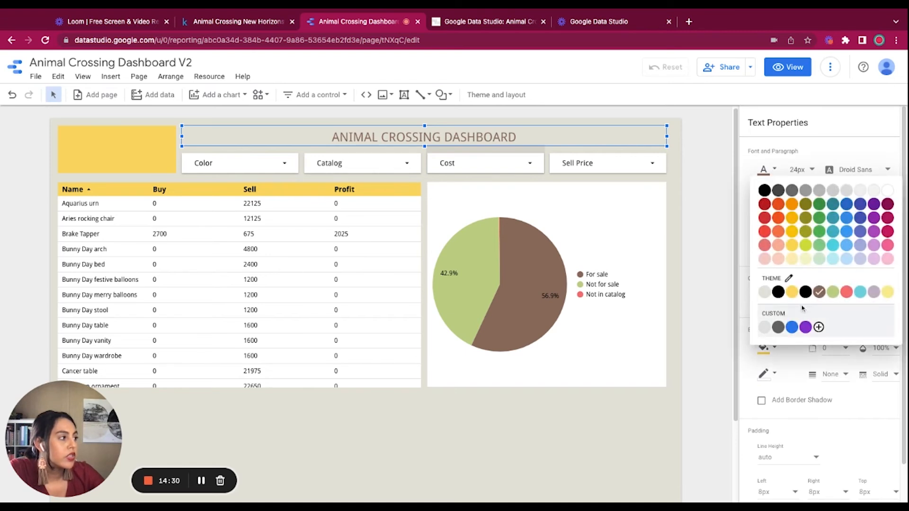
left_click(874, 295)
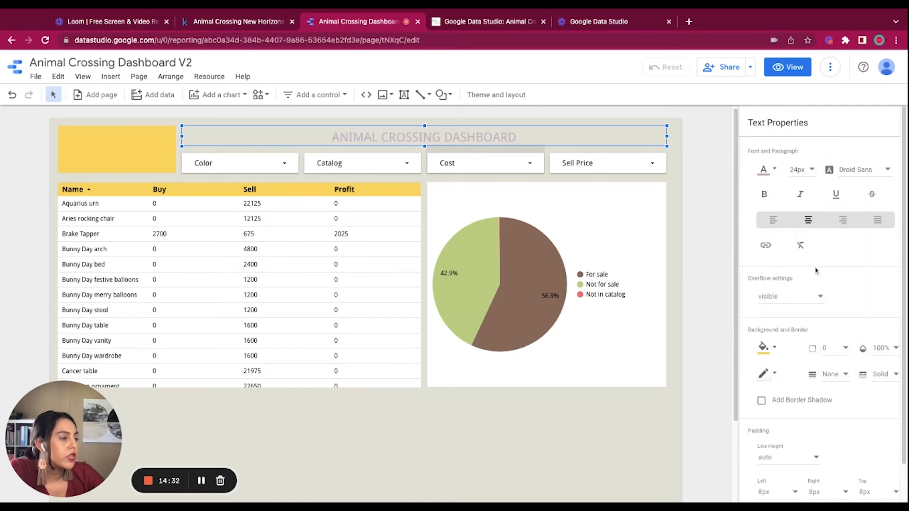
left_click(763, 347)
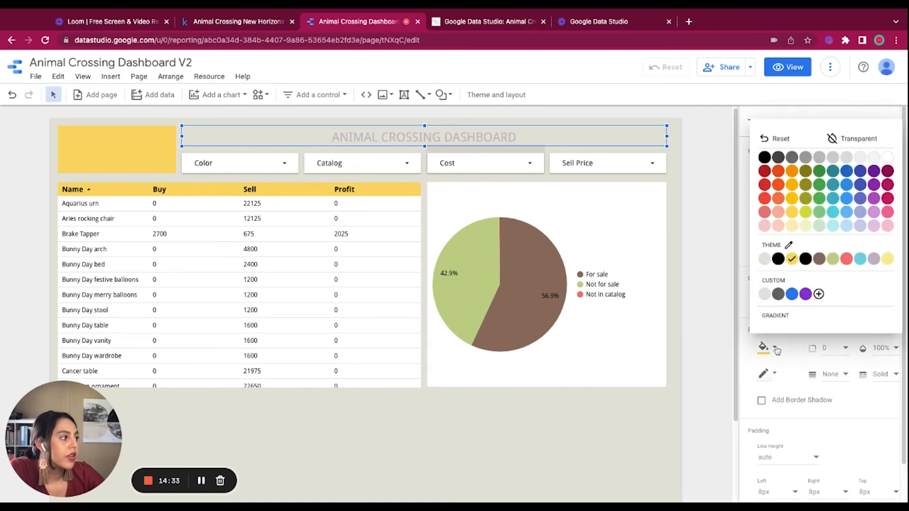
left_click(776, 258)
- Give the title box the theme's yellow background and set its text to the theme's black
left_click(763, 347)
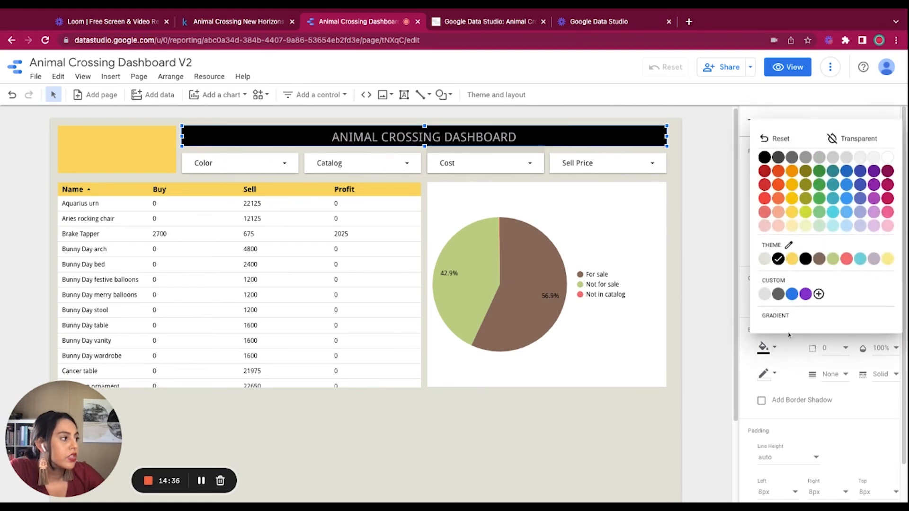
left_click(792, 260)
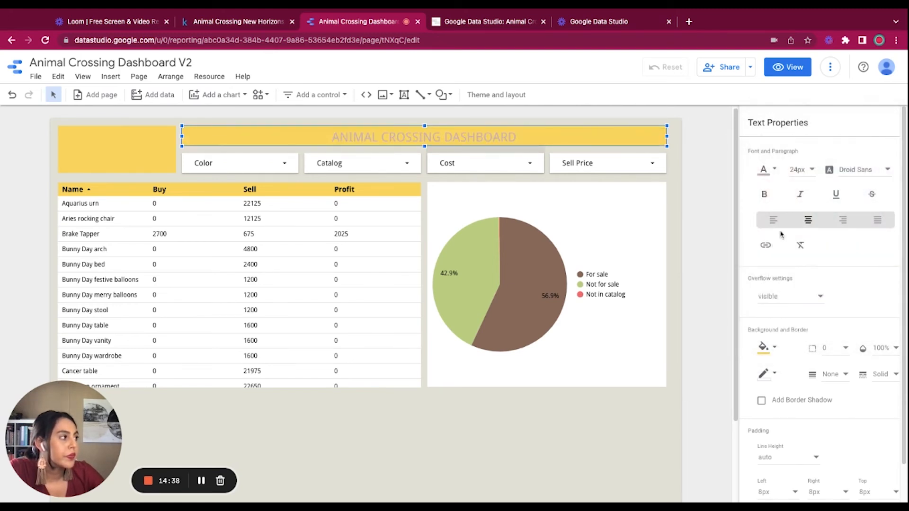
left_click(763, 171)
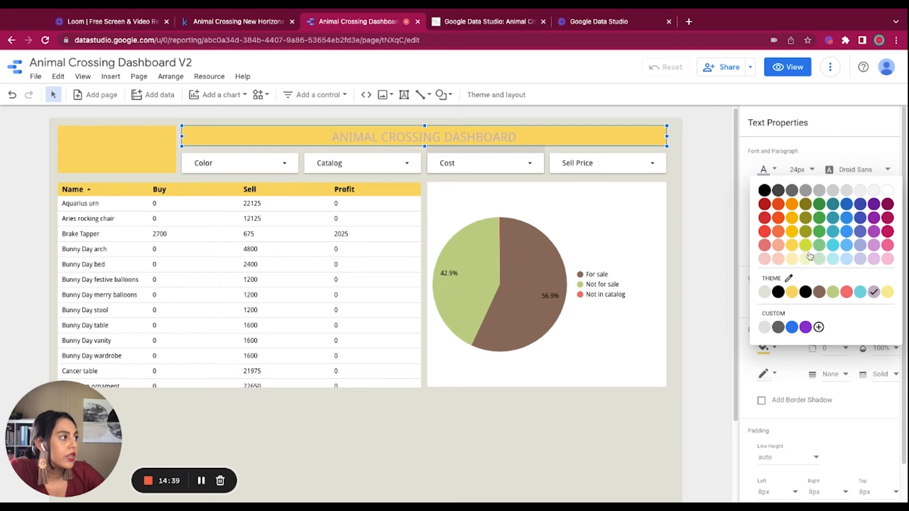
left_click(778, 292)
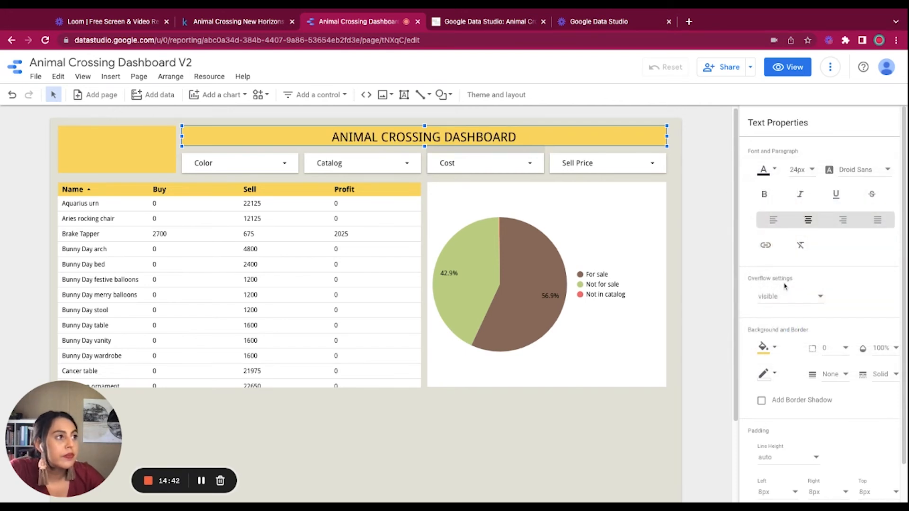
left_click(595, 442)
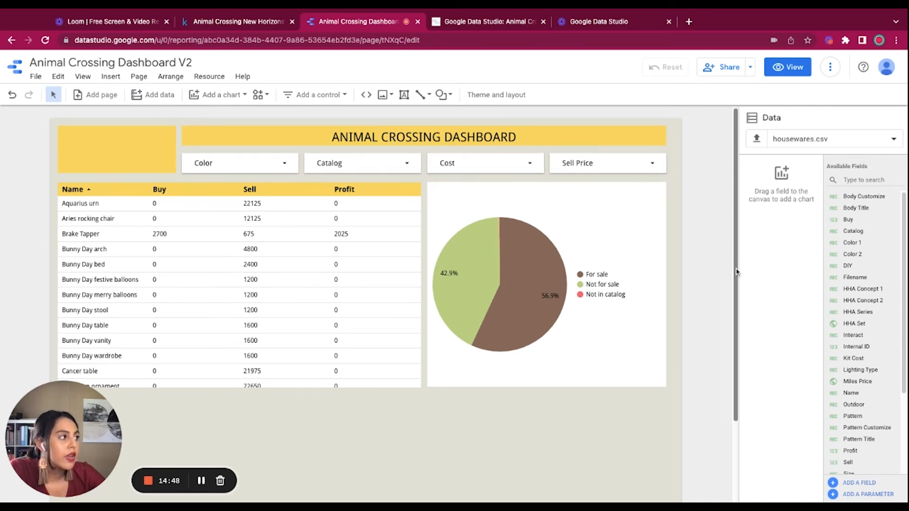
- Add a scorecard just below the pie chart, widened and aligned with the chart's right edge
scroll(736, 272, "down", 3)
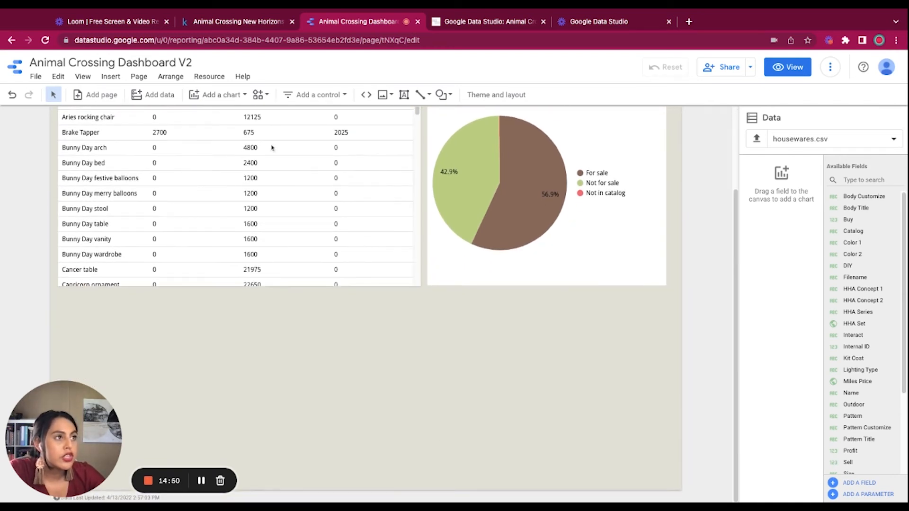
left_click(218, 96)
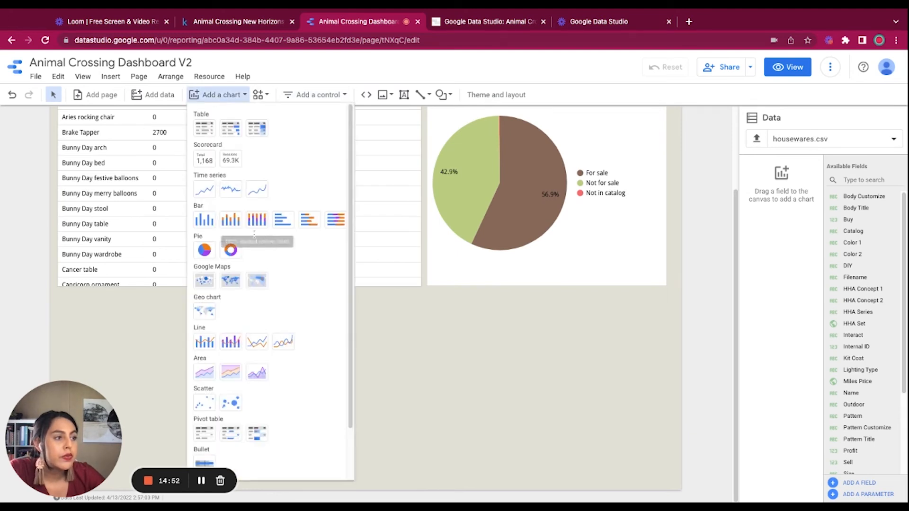
left_click(211, 168)
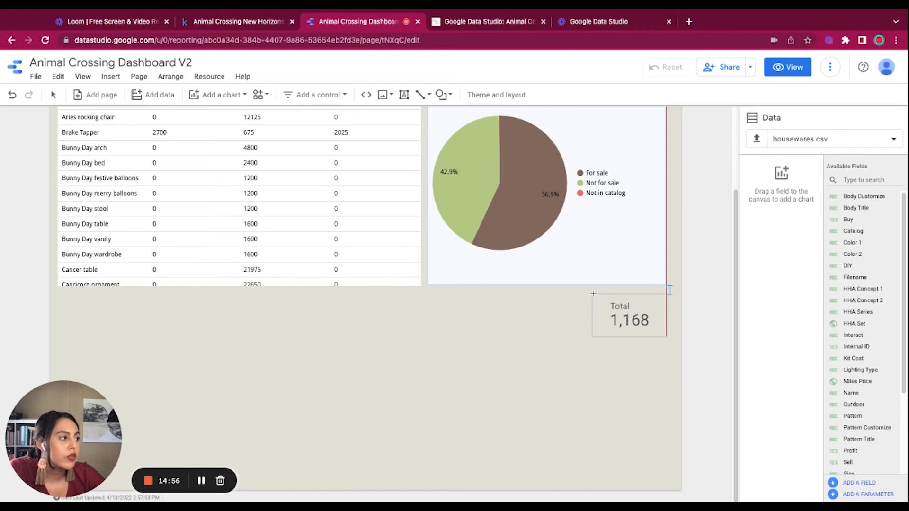
left_click(593, 294)
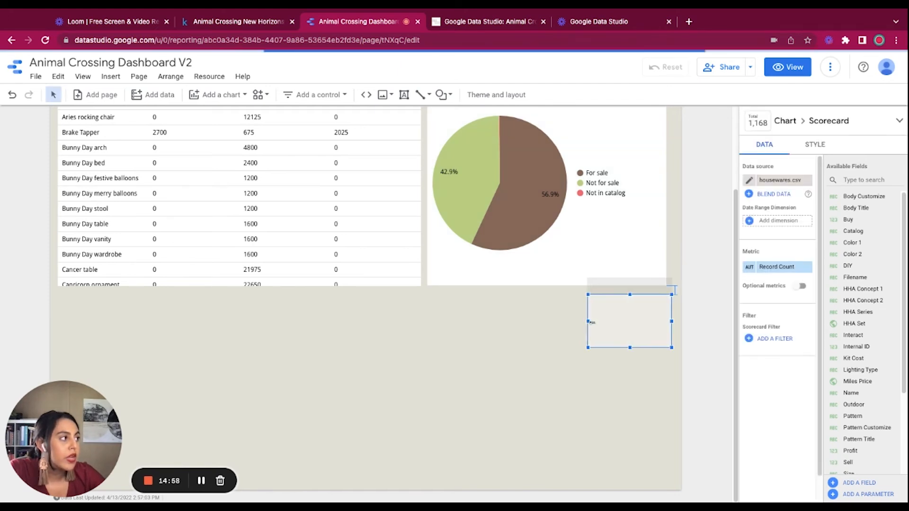
left_click_drag(589, 322, 564, 322)
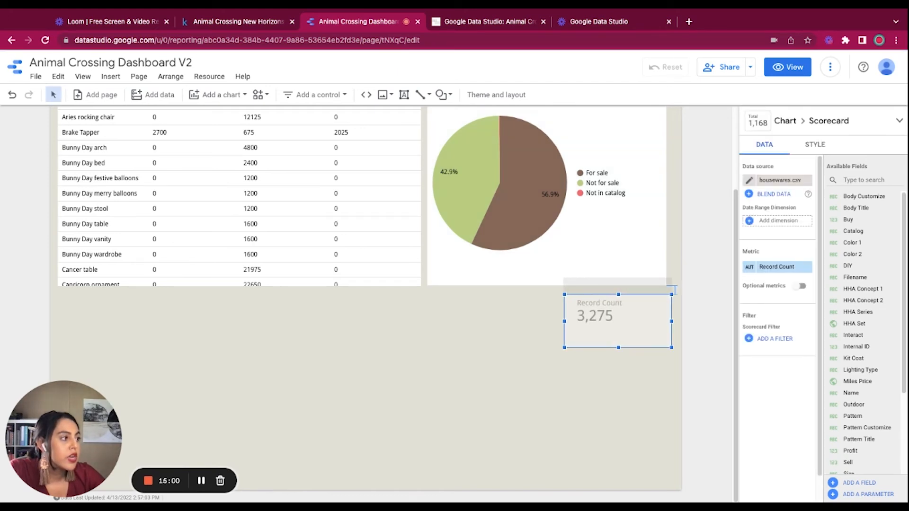
left_click_drag(651, 322, 635, 315)
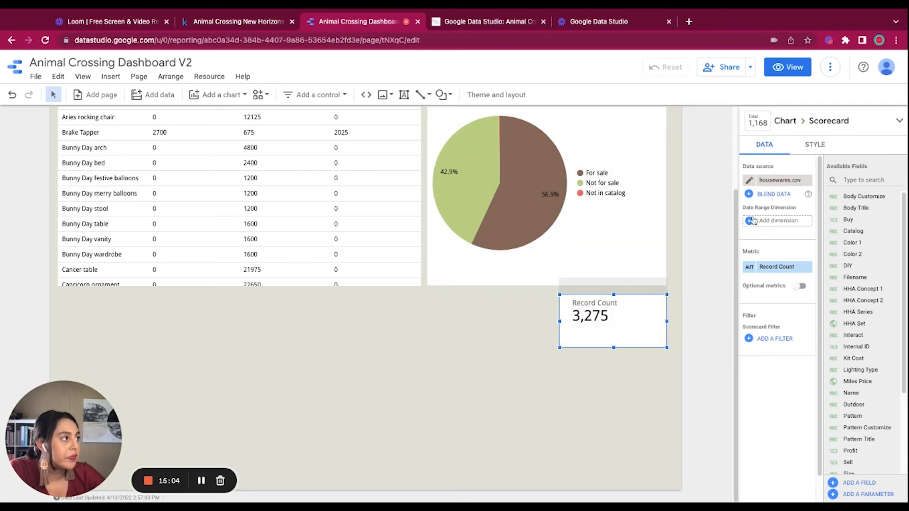
- Center the scorecard's metric name, metric value and comparison labels
left_click(592, 365)
left_click(615, 333)
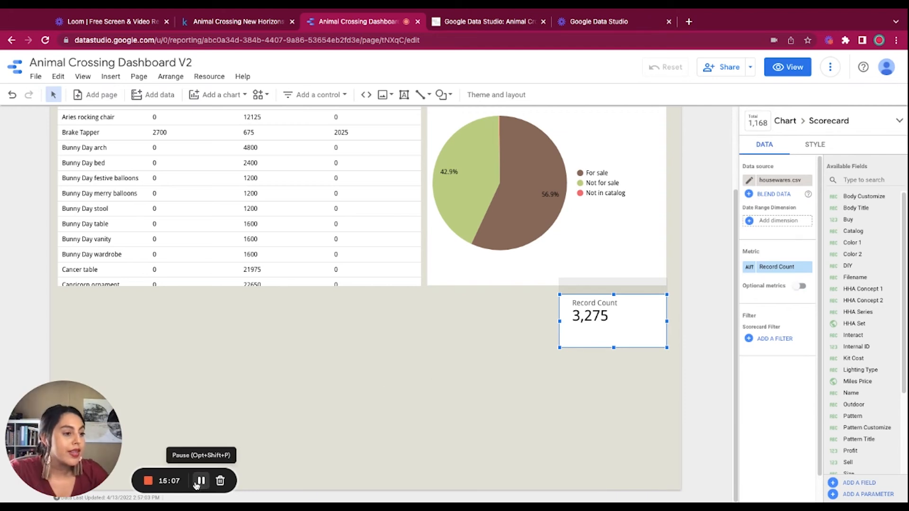
left_click(814, 145)
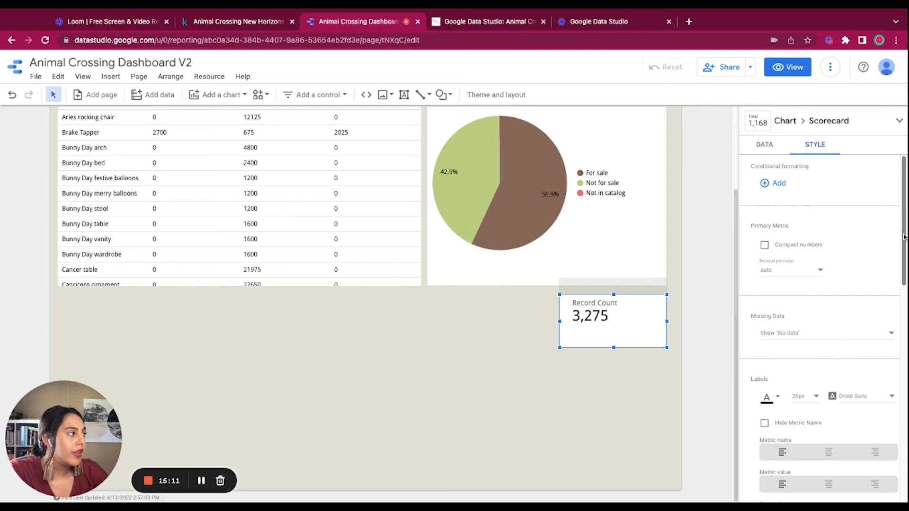
scroll(871, 261, "down", 4)
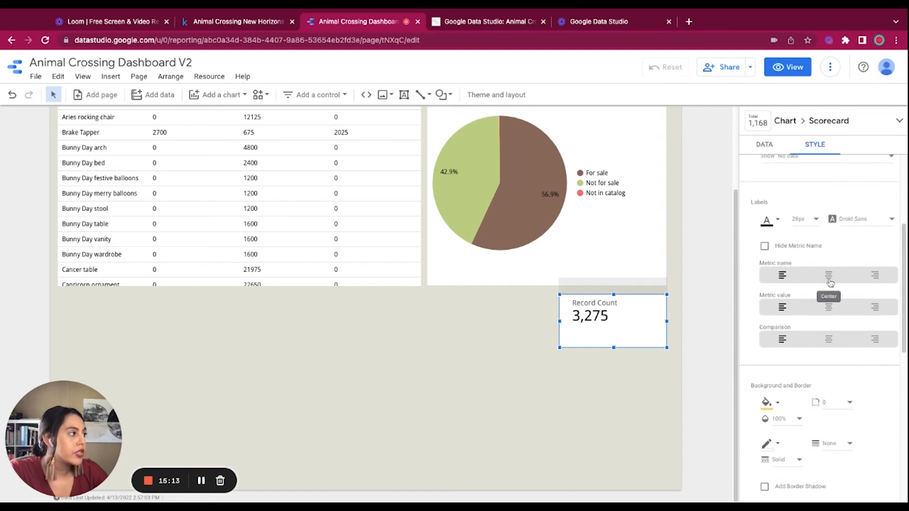
left_click(828, 275)
left_click(828, 307)
left_click(829, 338)
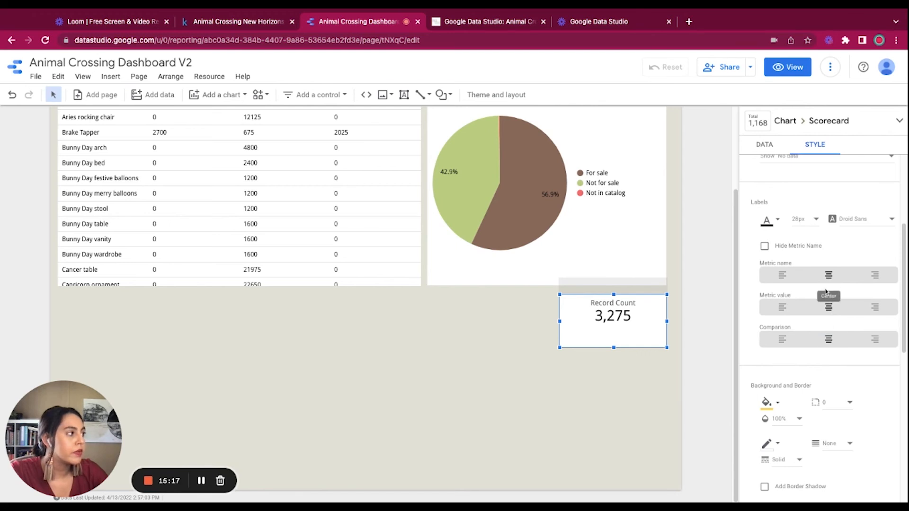
- Try top paddings of 16px and 32px on the scorecard, and settle on 24px
scroll(902, 267, "down", 5)
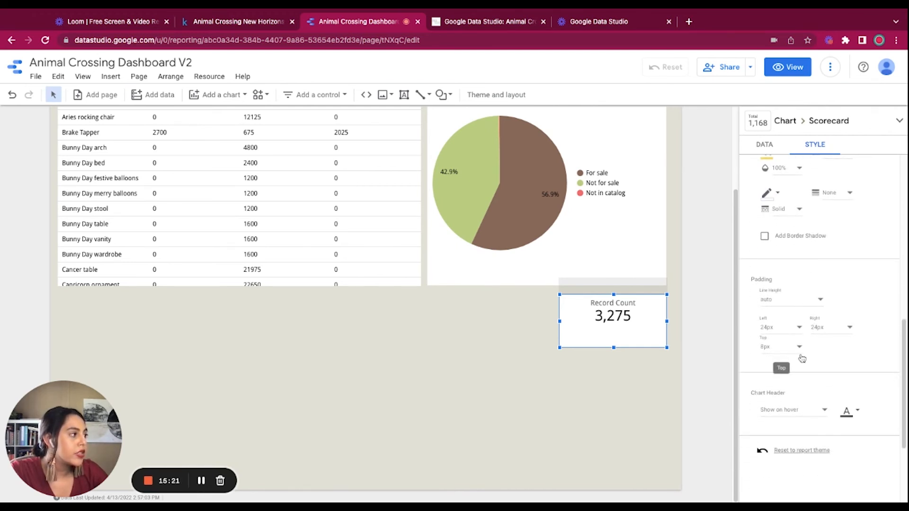
left_click(797, 349)
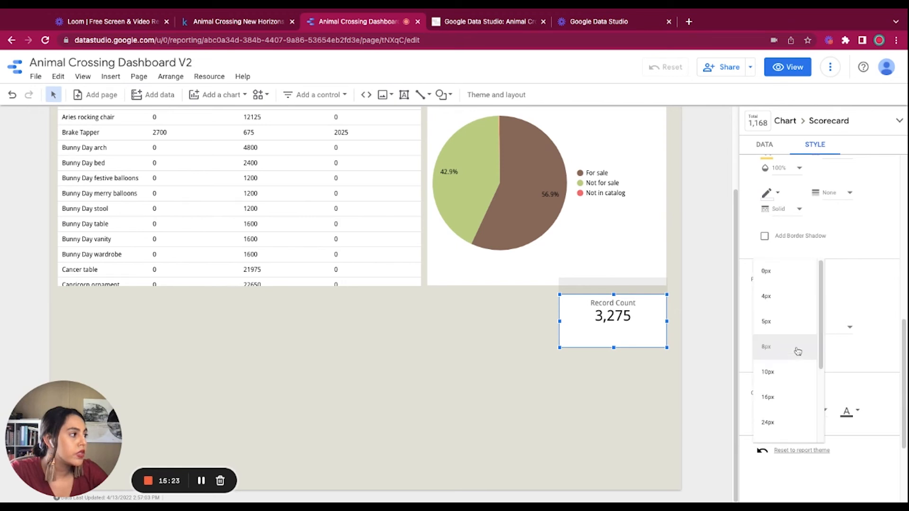
left_click(782, 399)
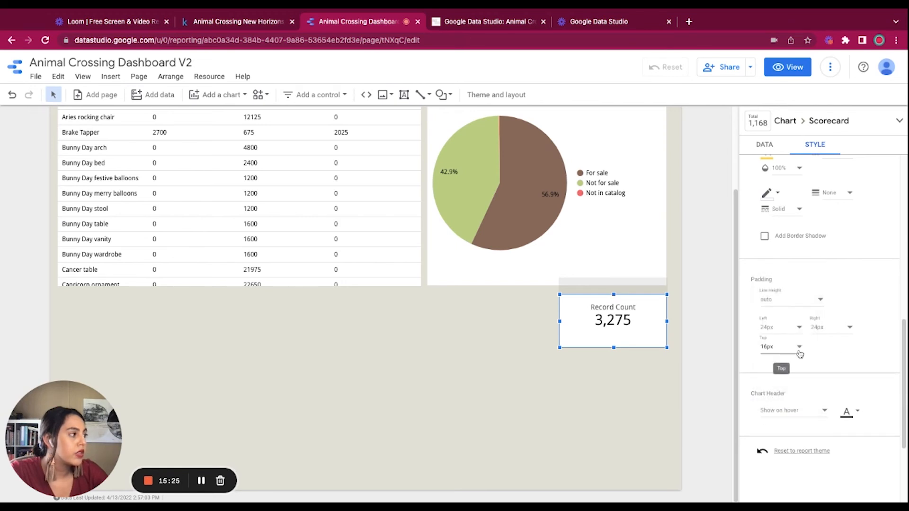
left_click(800, 351)
scroll(823, 357, "down", 3)
left_click(786, 352)
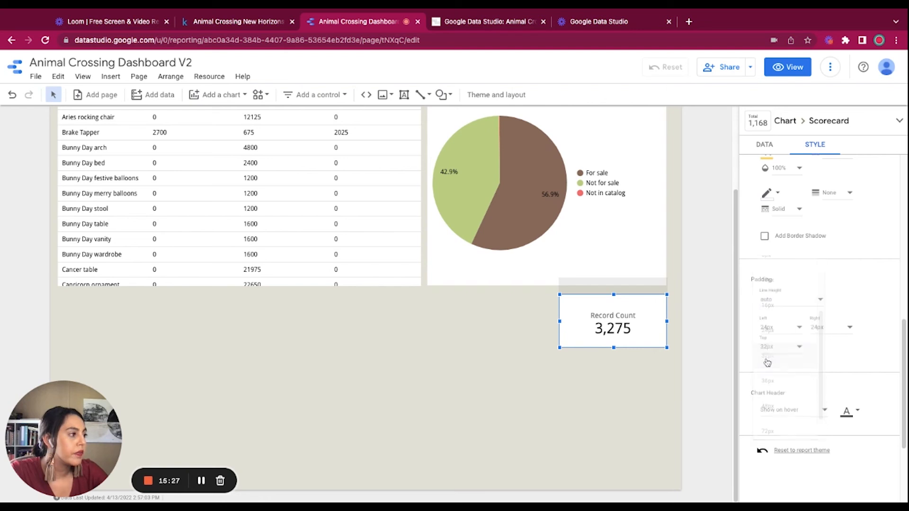
left_click(795, 346)
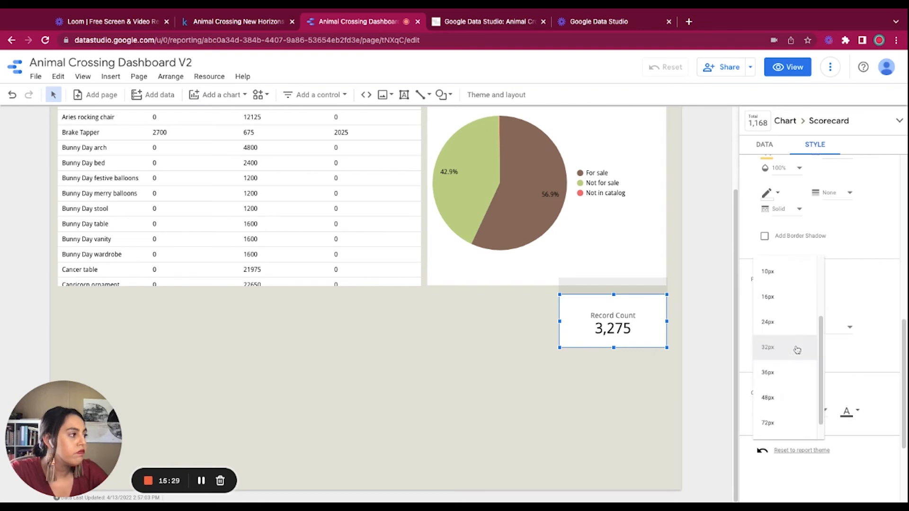
left_click(785, 322)
left_click(614, 421)
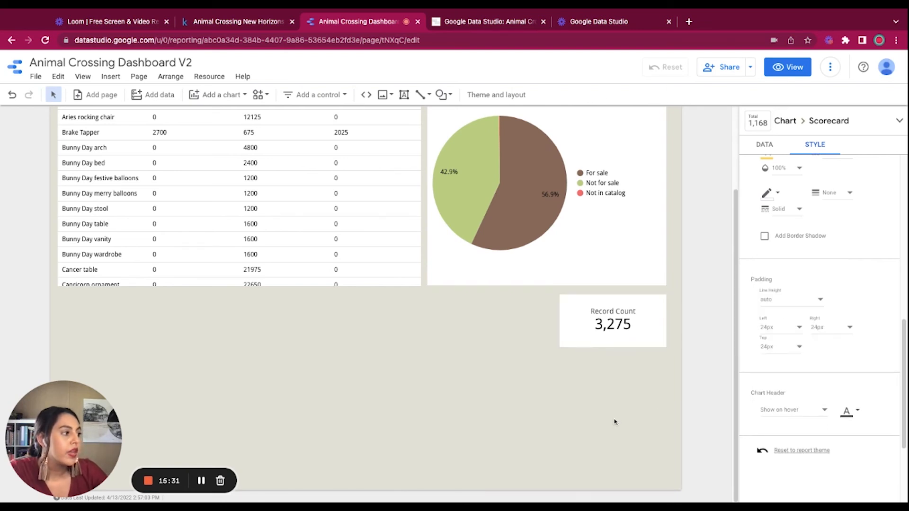
- Rename the scorecard's Record Count metric as "# of Houseware Items"
left_click(609, 311)
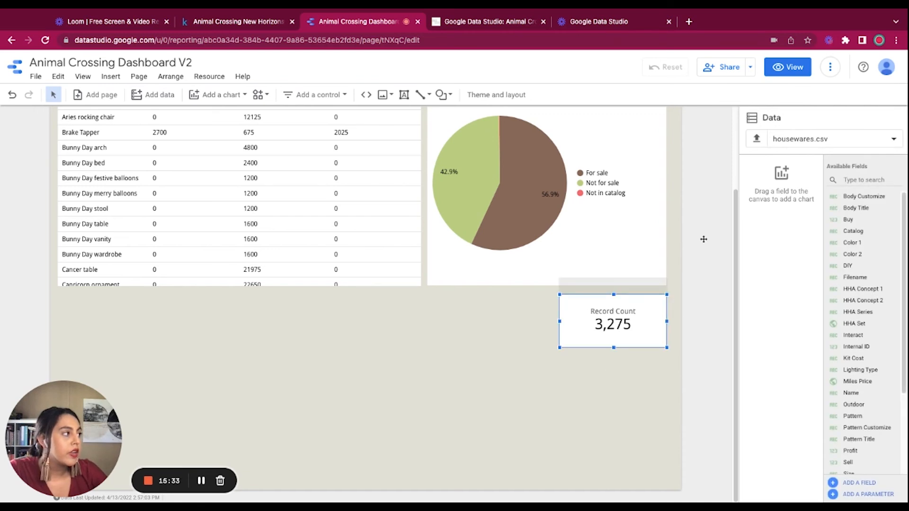
left_click(752, 270)
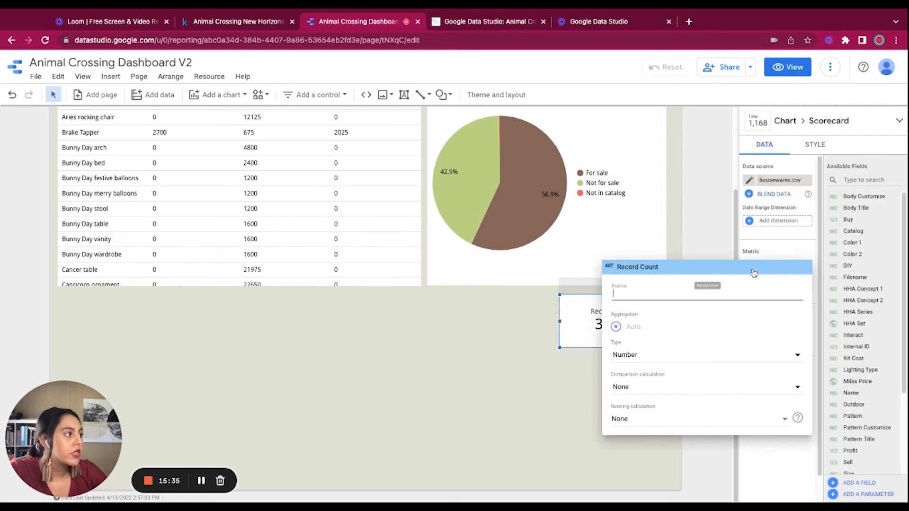
left_click(643, 296)
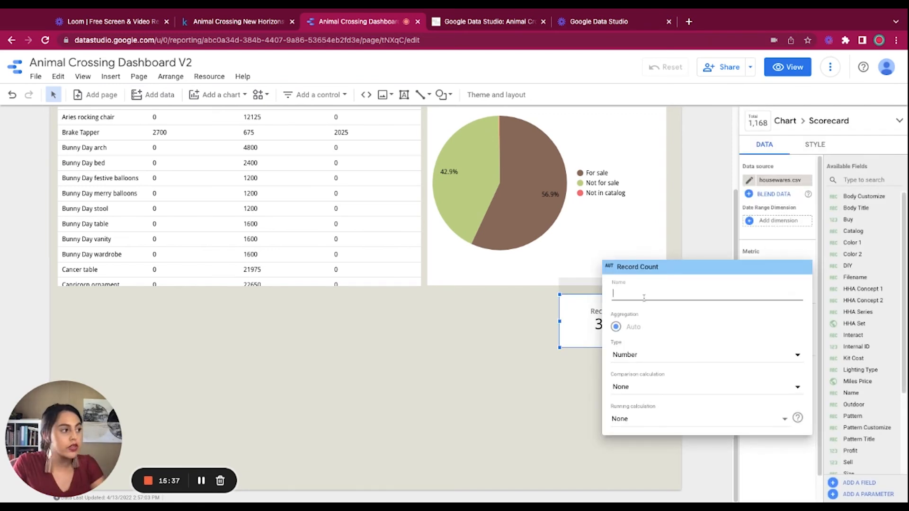
type("# of")
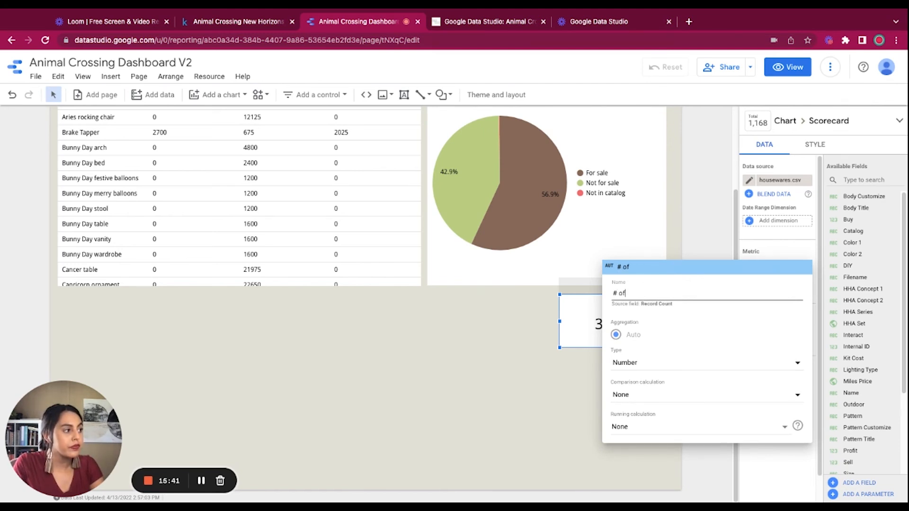
type(" Houseware I")
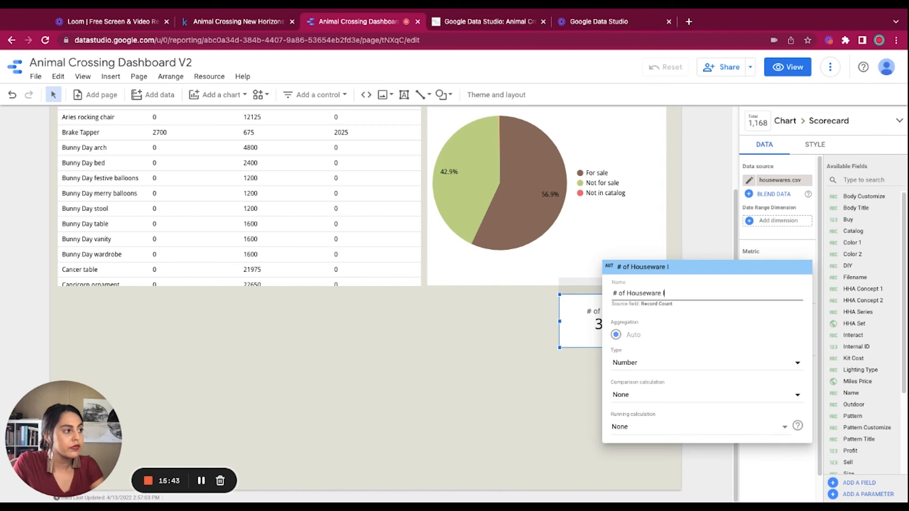
type("tems")
left_click(499, 371)
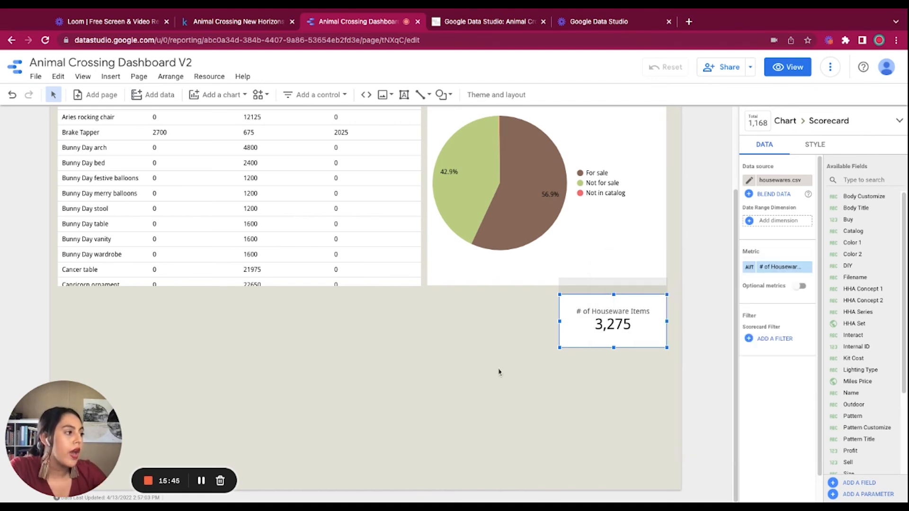
left_click(499, 371)
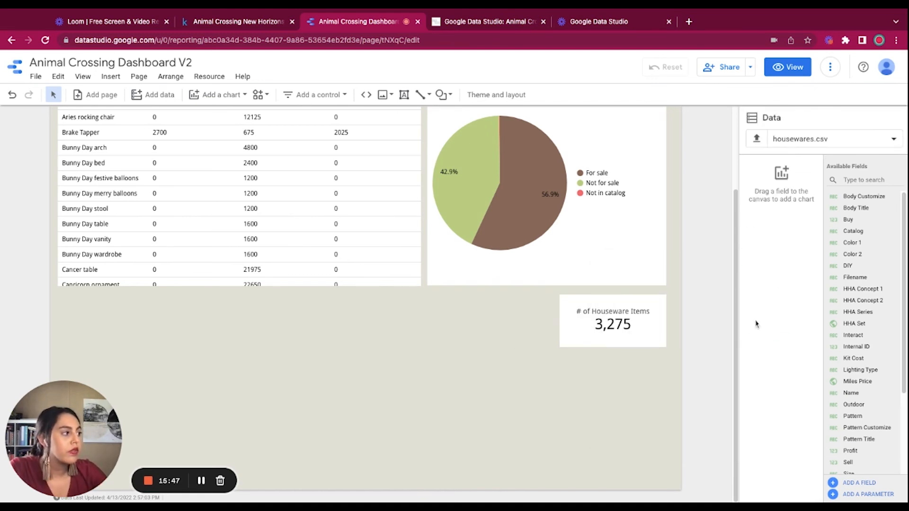
scroll(739, 314, "up", 3)
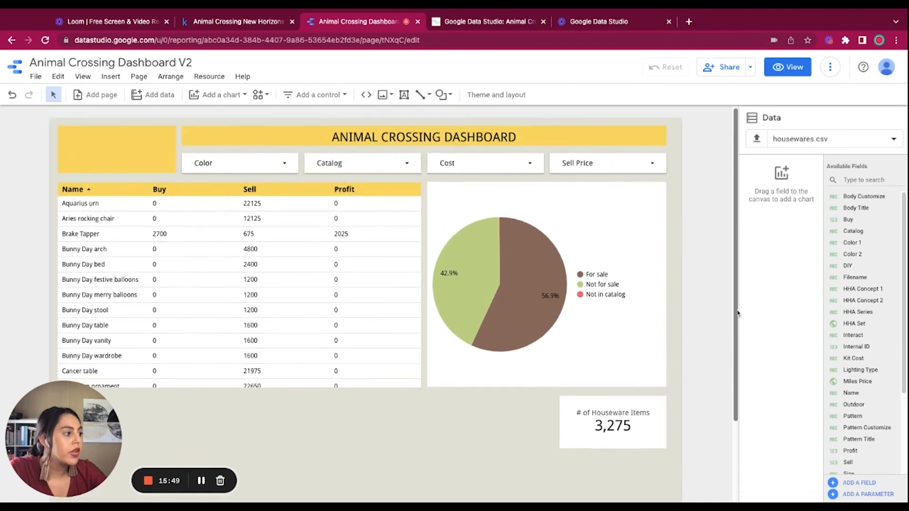
scroll(738, 313, "down", 3)
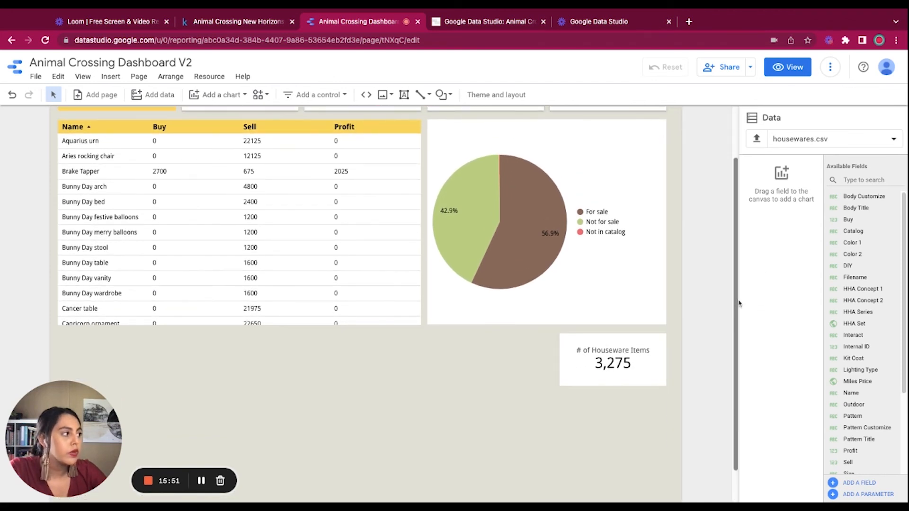
scroll(738, 303, "up", 3)
scroll(736, 303, "down", 5)
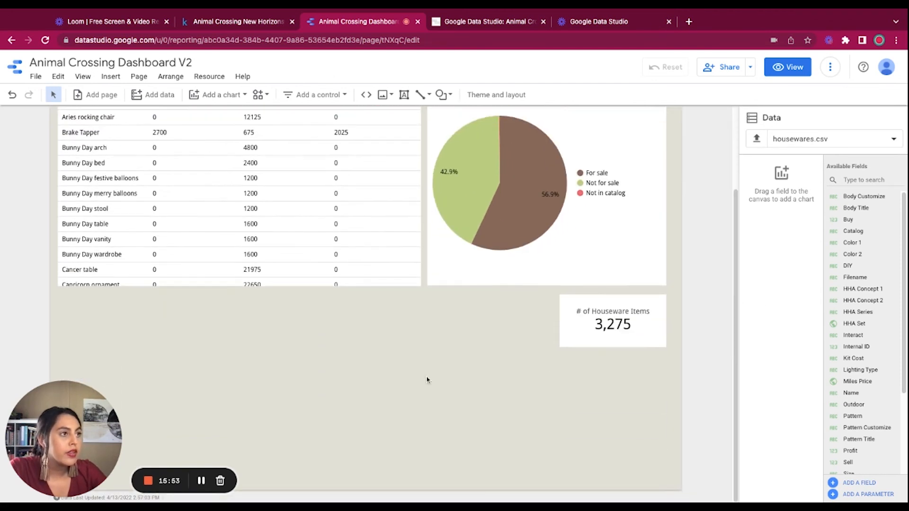
left_click(231, 99)
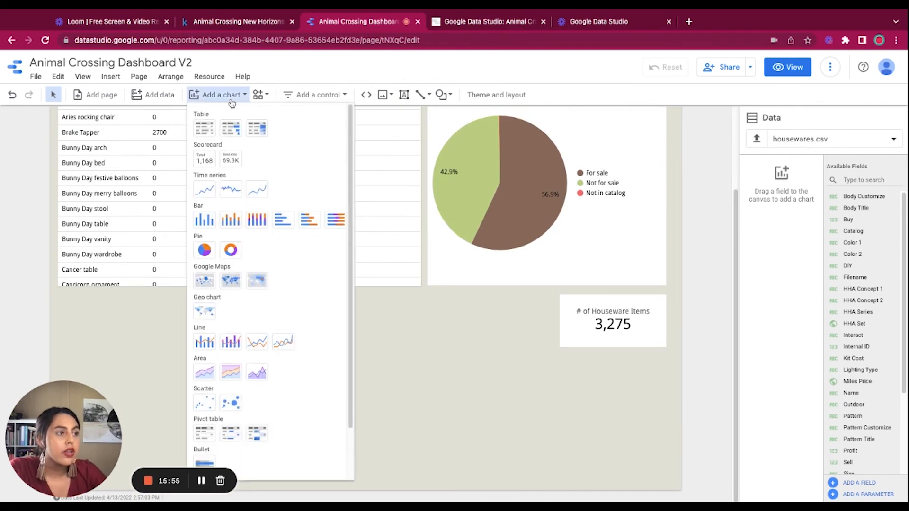
left_click(142, 381)
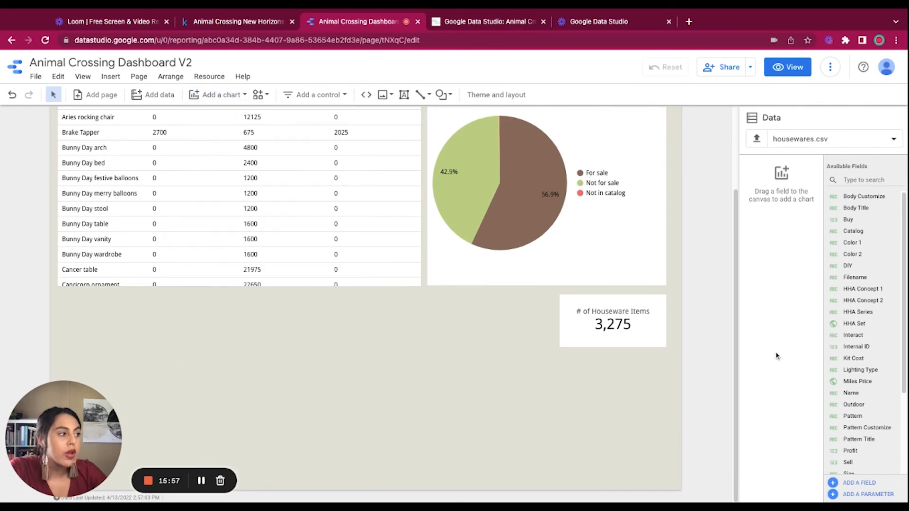
scroll(736, 331, "up", 5)
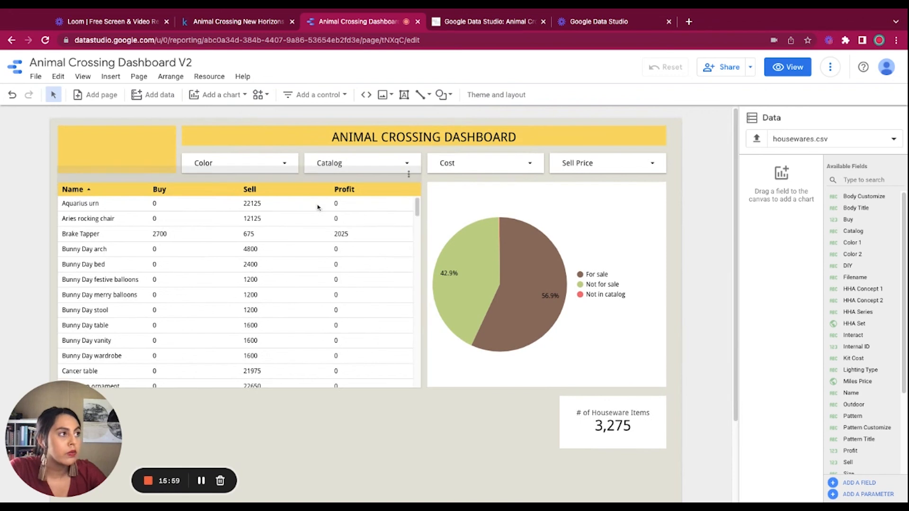
- Add a second page to the report and rename the first page as Housewares
left_click(106, 96)
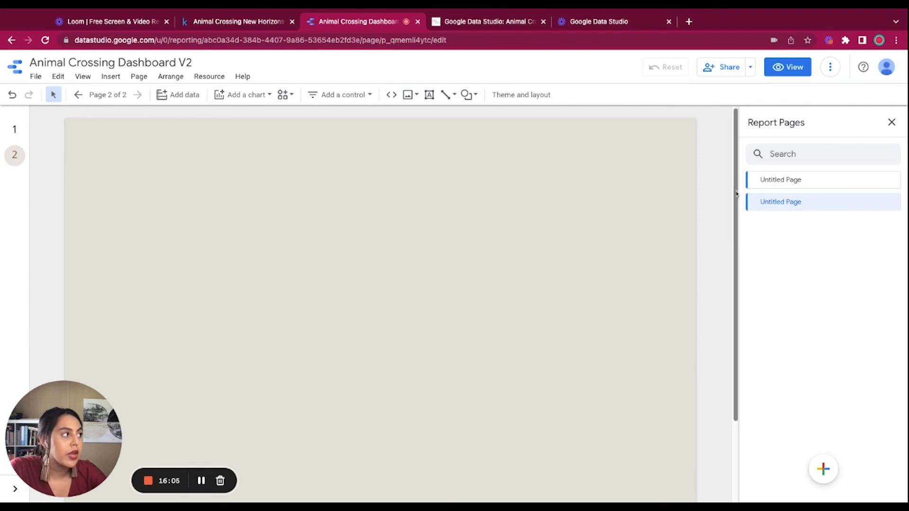
scroll(731, 196, "down", 2)
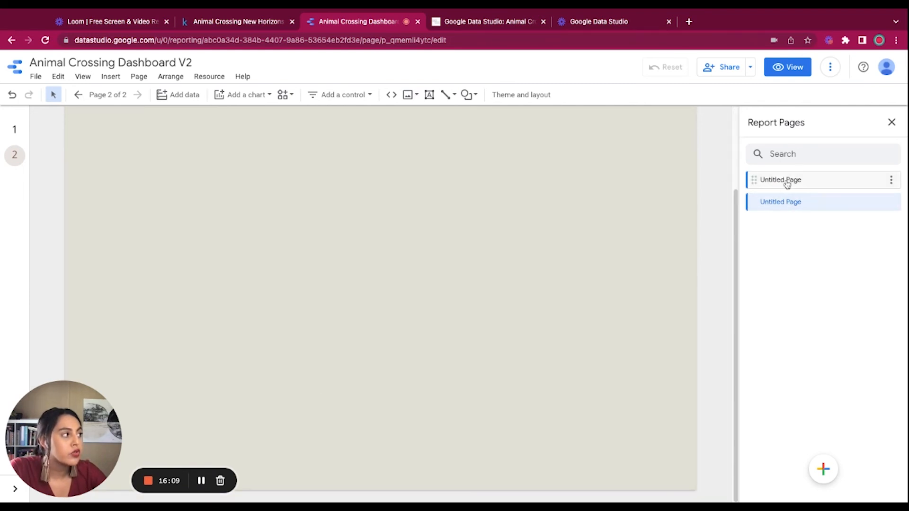
left_click(891, 184)
left_click(862, 188)
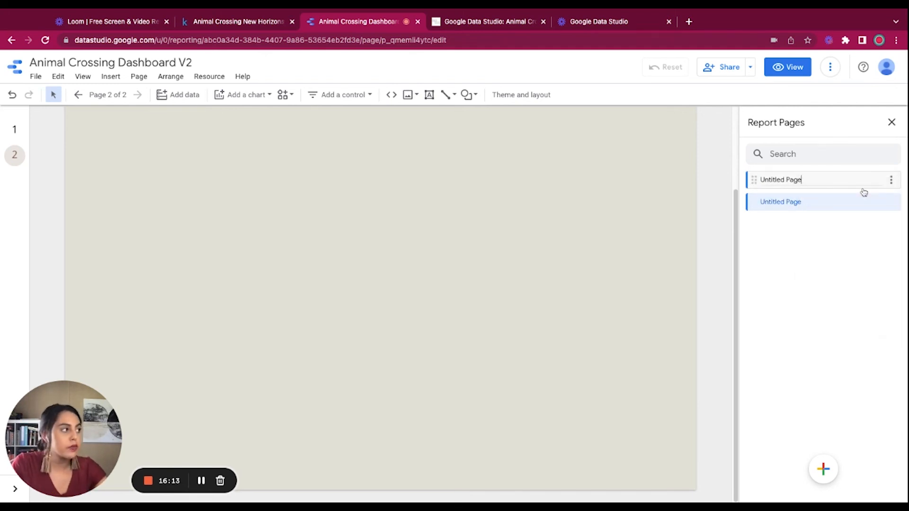
triple_click(813, 182)
type("Summary")
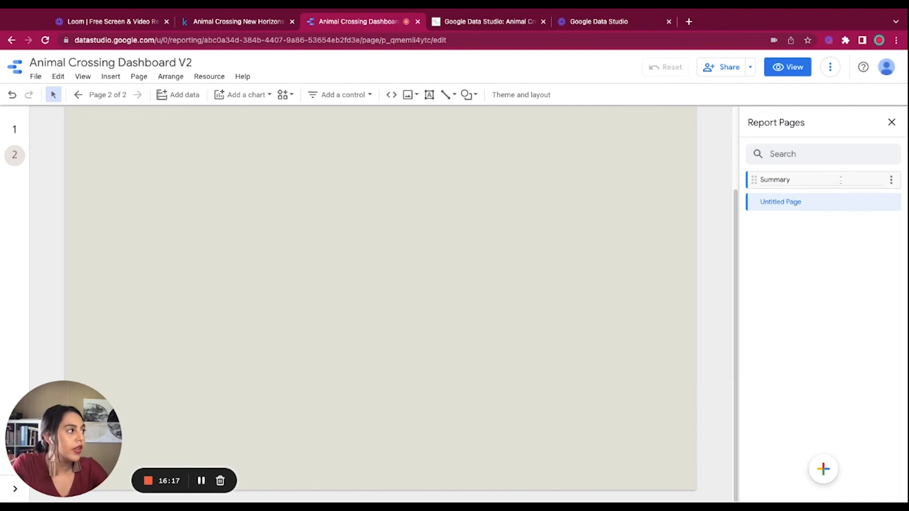
triple_click(821, 177)
type("Housewares")
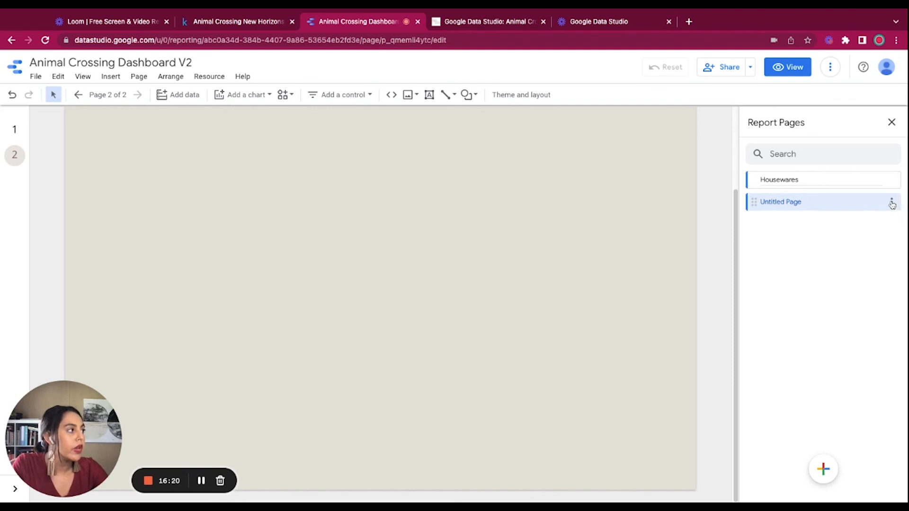
- Rename the report's second page as Bedroom
left_click(891, 202)
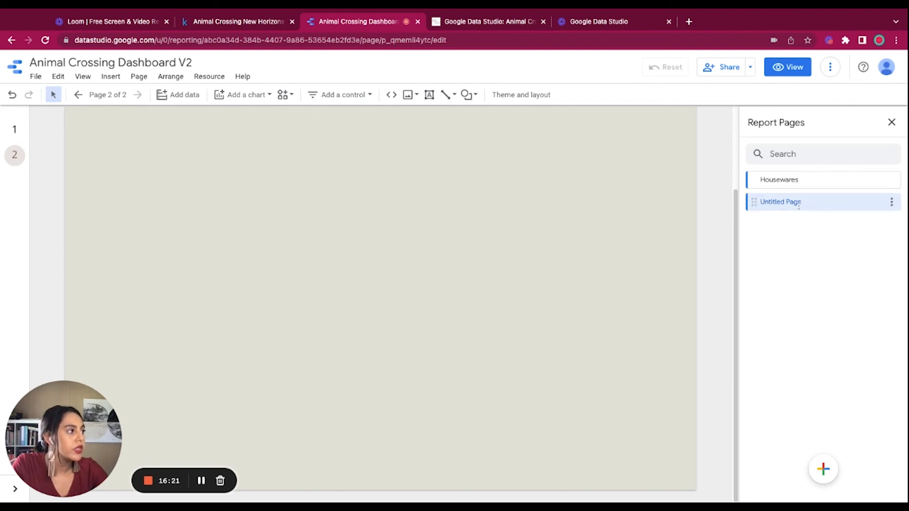
triple_click(798, 202)
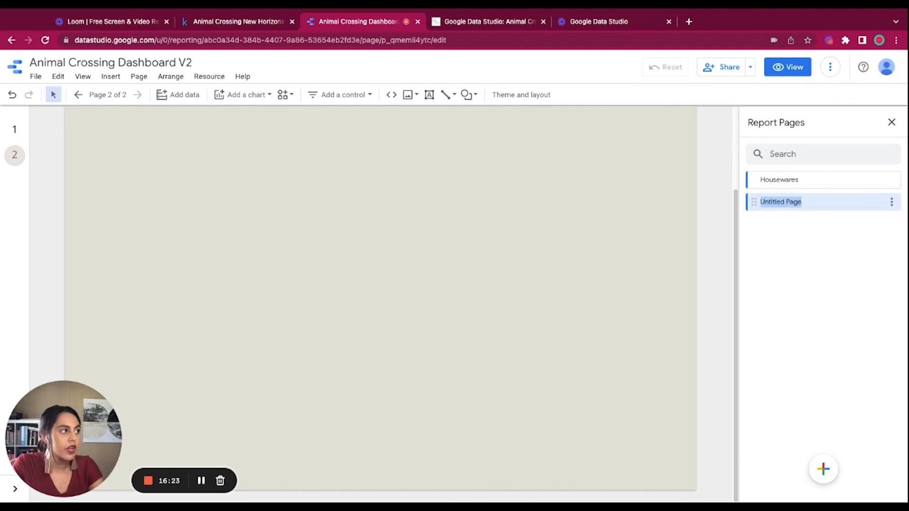
type("Bedroom")
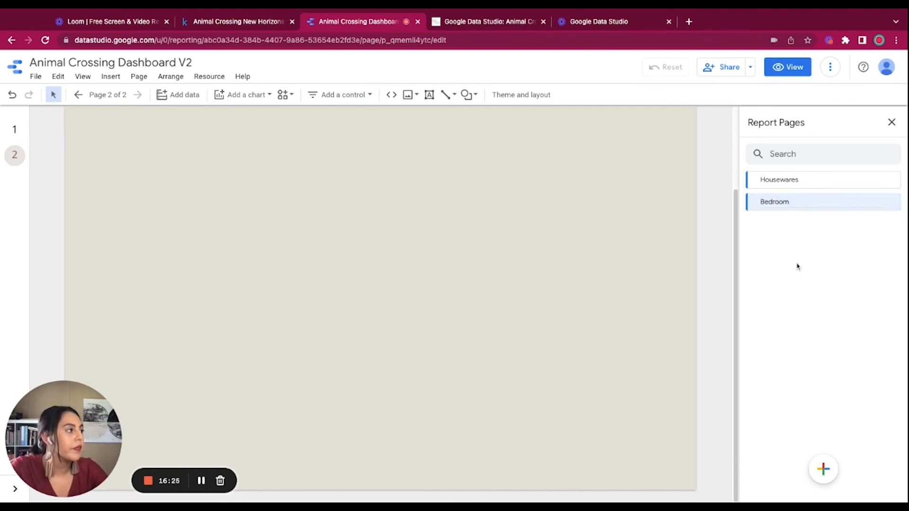
- Return to the Housewares page and look over the whole dashboard in view mode
left_click(803, 184)
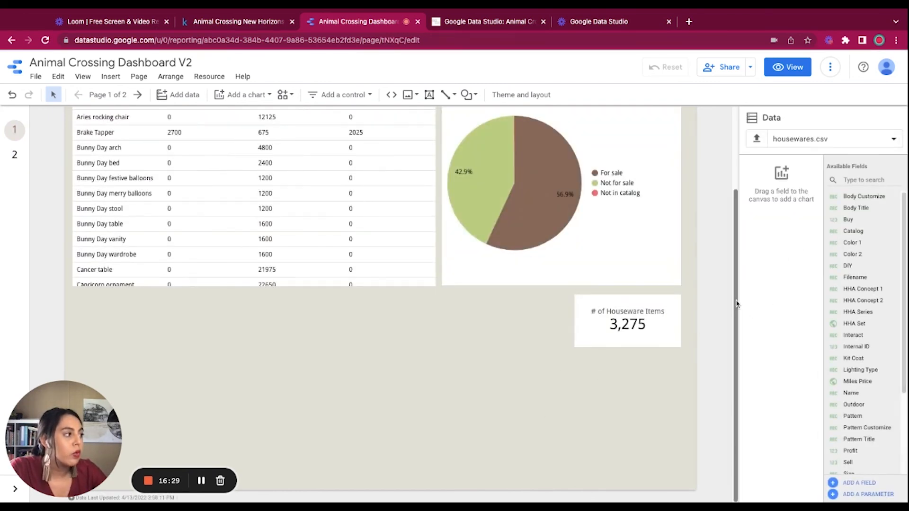
scroll(736, 303, "up", 3)
left_click(786, 68)
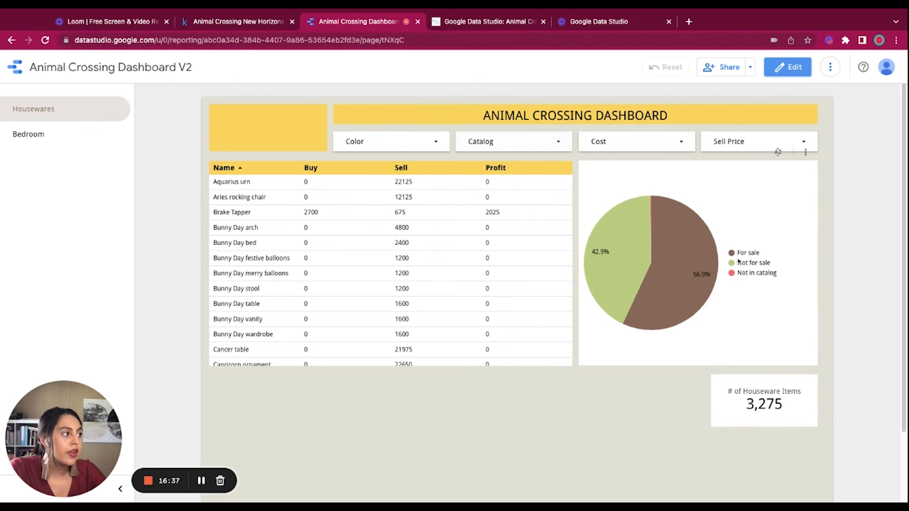
scroll(898, 273, "down", 2)
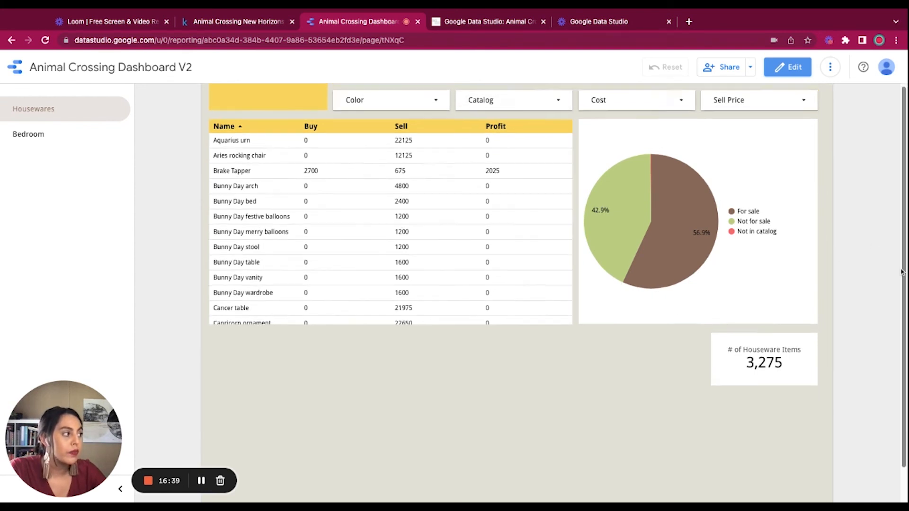
scroll(757, 331, "up", 2)
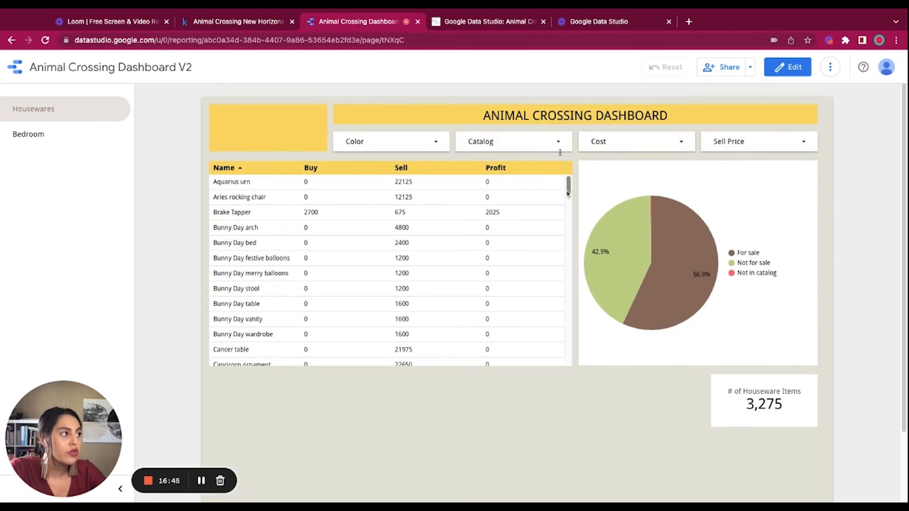
- Browse the houseware items in the price table and return to its first rows
scroll(568, 185, "down", 10)
scroll(568, 194, "down", 2)
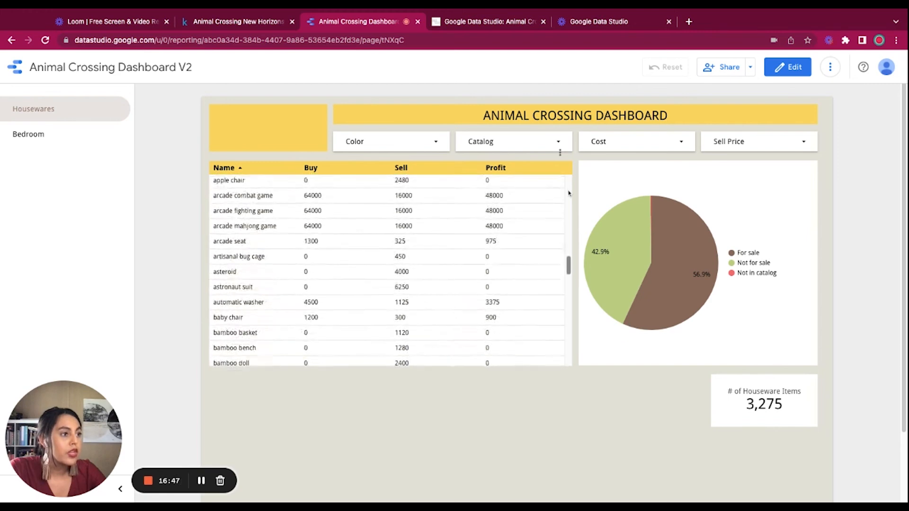
scroll(568, 194, "up", 10)
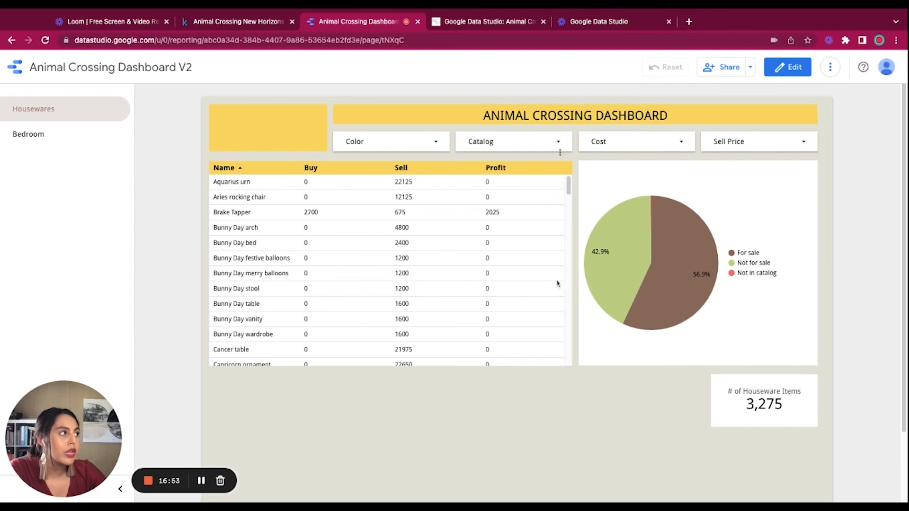
- Switch the report back to edit mode and look over the Housewares page layout
left_click(787, 67)
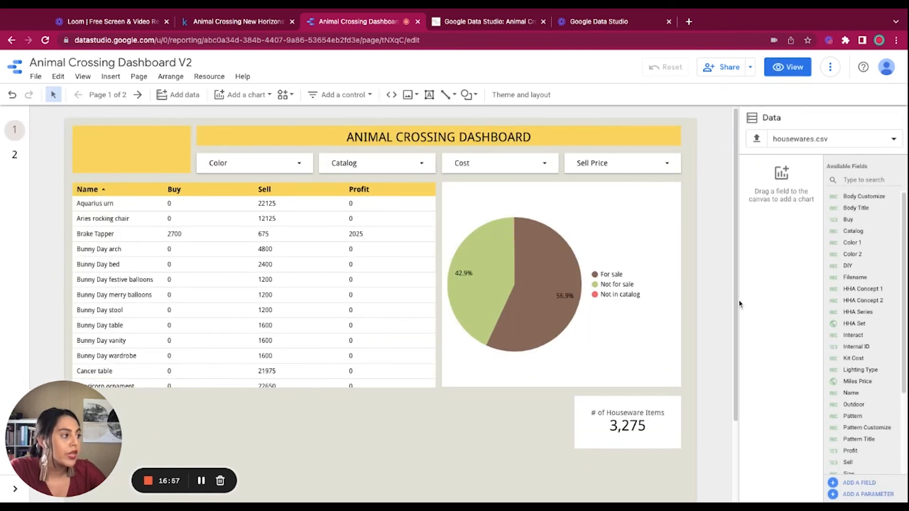
scroll(737, 387, "down", 2)
scroll(736, 387, "up", 2)
scroll(736, 387, "down", 1)
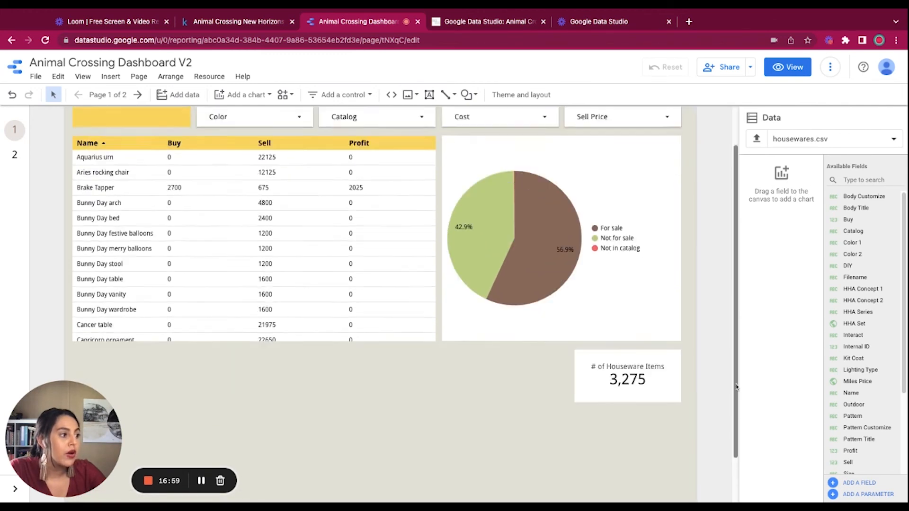
scroll(737, 387, "up", 1)
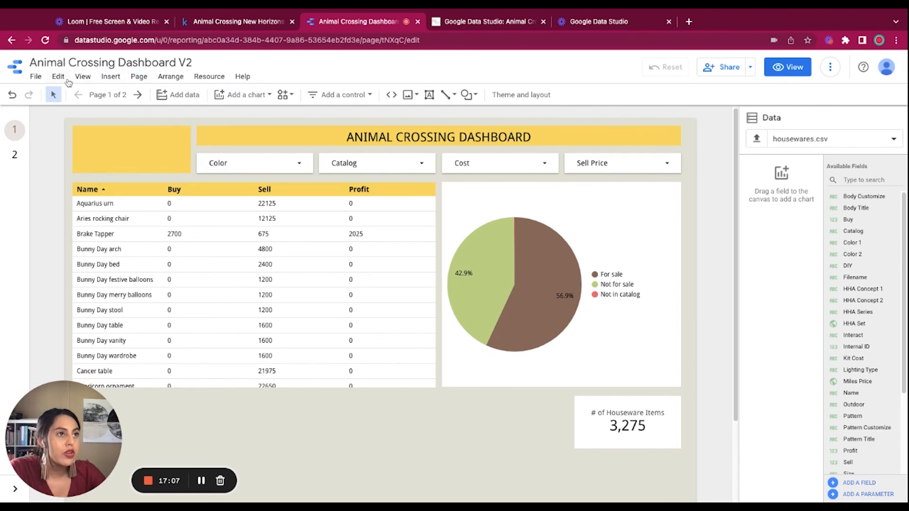
left_click(140, 77)
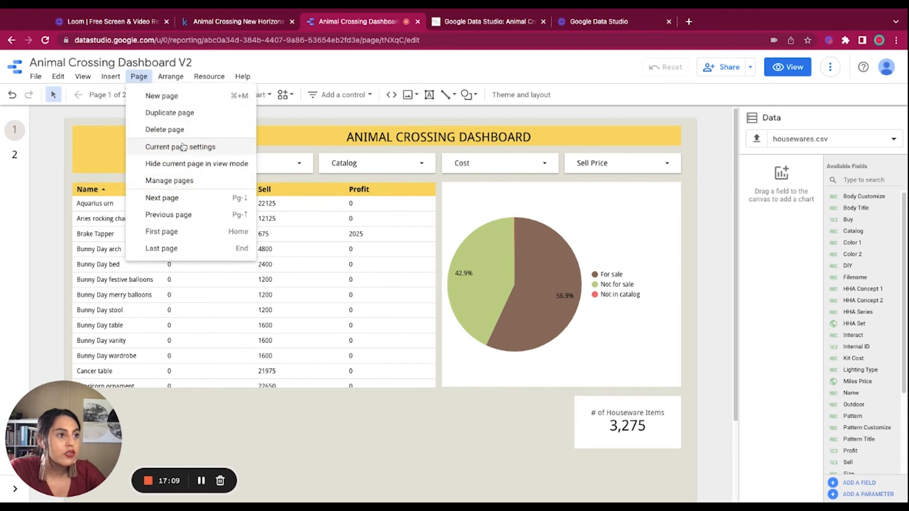
left_click(170, 77)
left_click(171, 78)
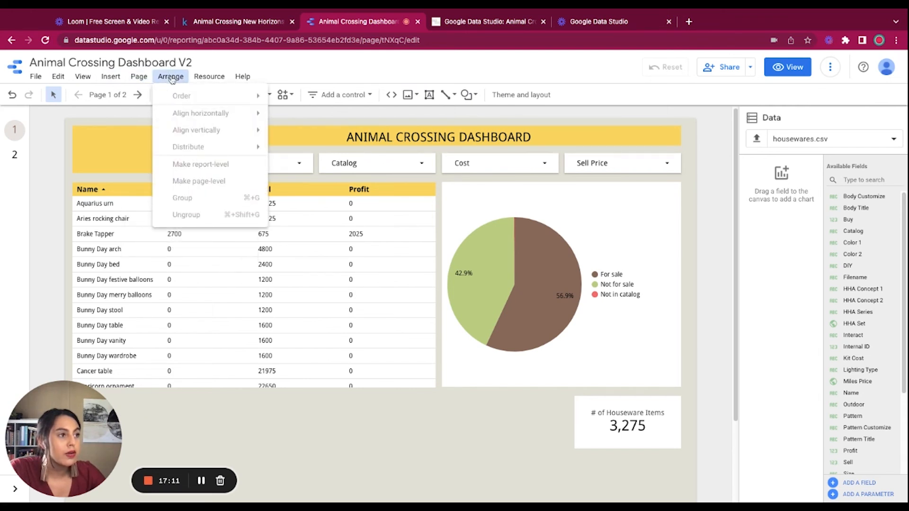
left_click(361, 444)
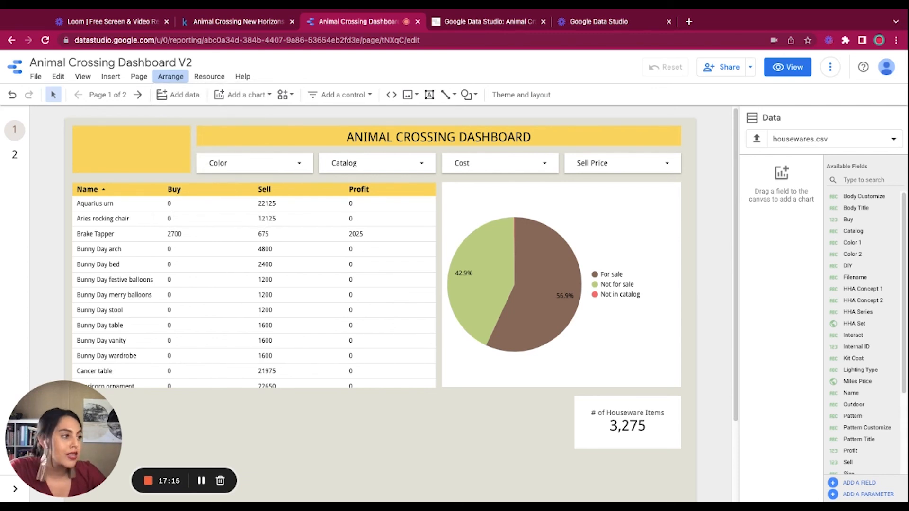